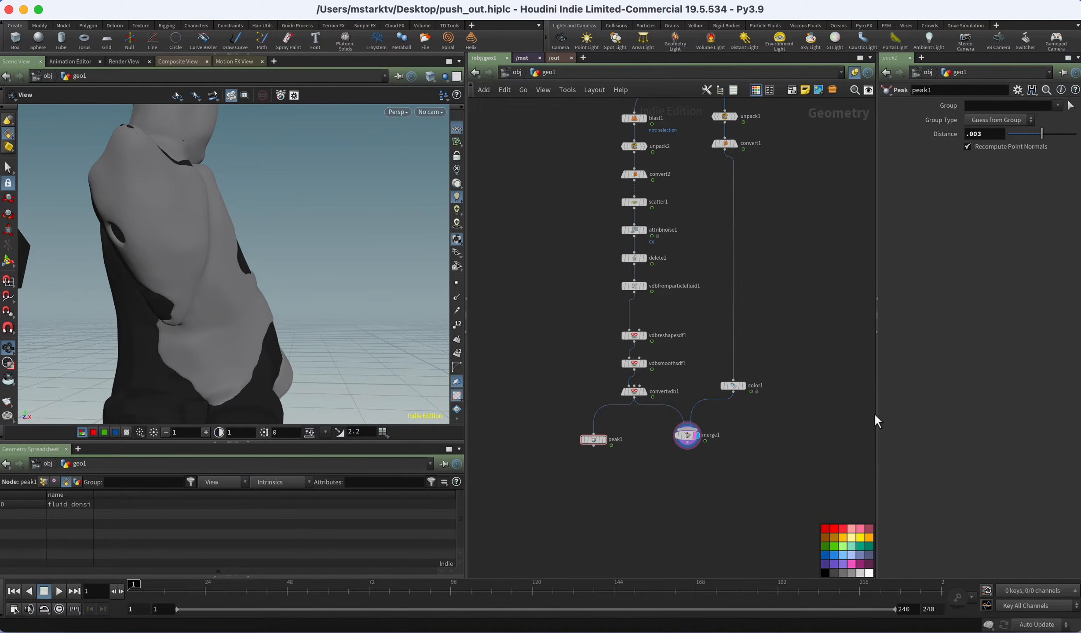
Examine the merged geometry around the character's lower leg and foot, where the light VDB mesh meets the dark body.
{"action": "left_click_drag", "start_coordinate": [316, 269], "coordinate": [273, 278]}
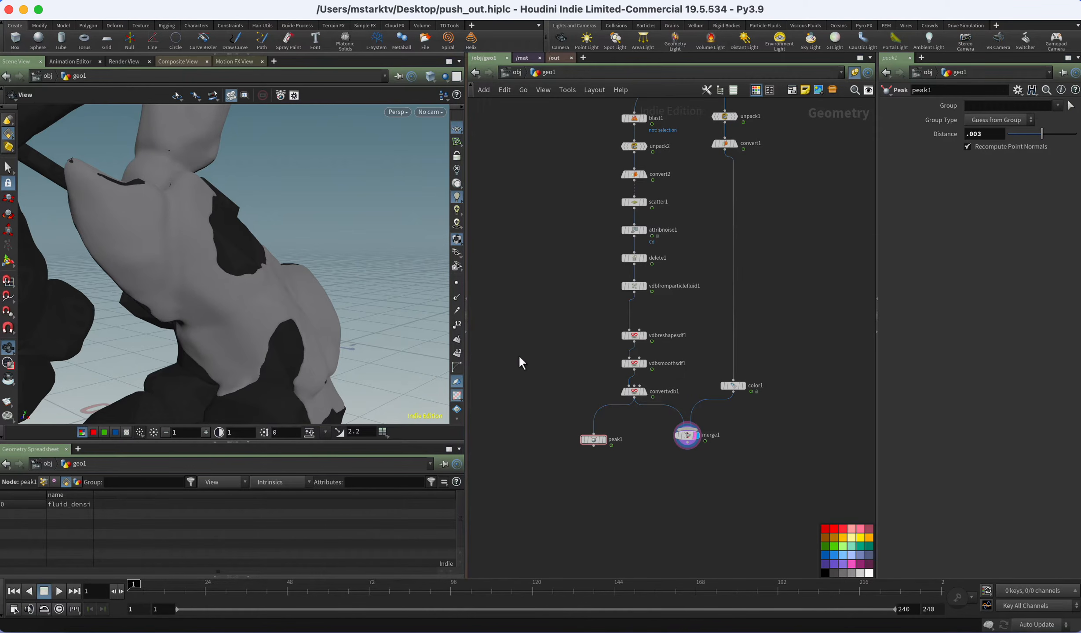
{"action": "left_click_drag", "start_coordinate": [531, 367], "coordinate": [527, 357]}
{"action": "left_click_drag", "start_coordinate": [373, 317], "coordinate": [382, 327]}
{"action": "key", "text": "g"}
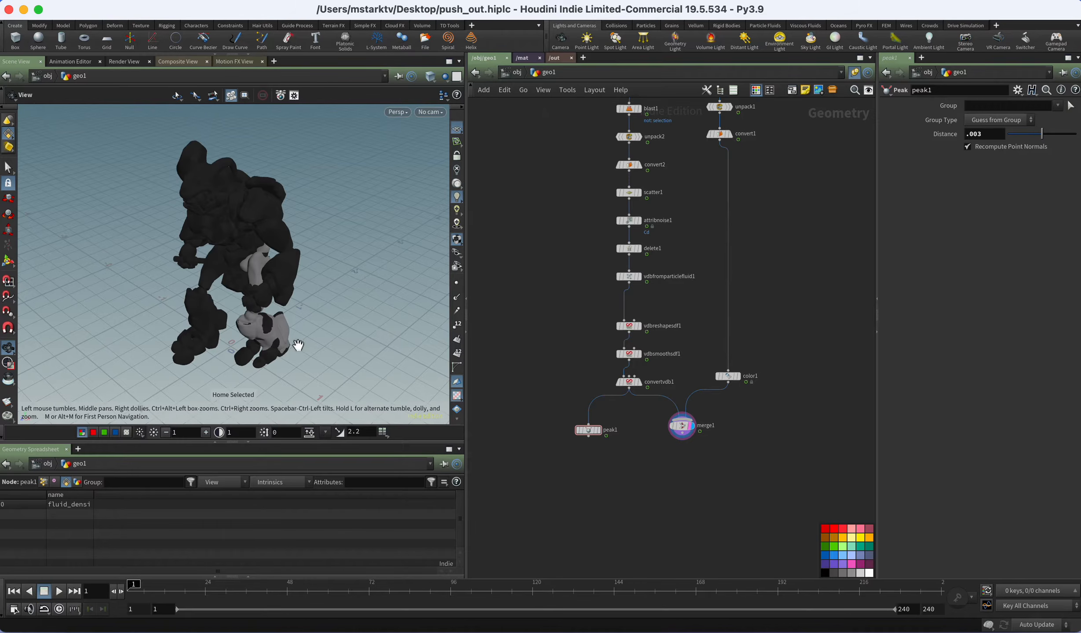
{"action": "right_click_drag", "start_coordinate": [298, 345], "coordinate": [262, 291]}
{"action": "right_click", "coordinate": [263, 291]}
{"action": "left_click", "coordinate": [337, 193]}
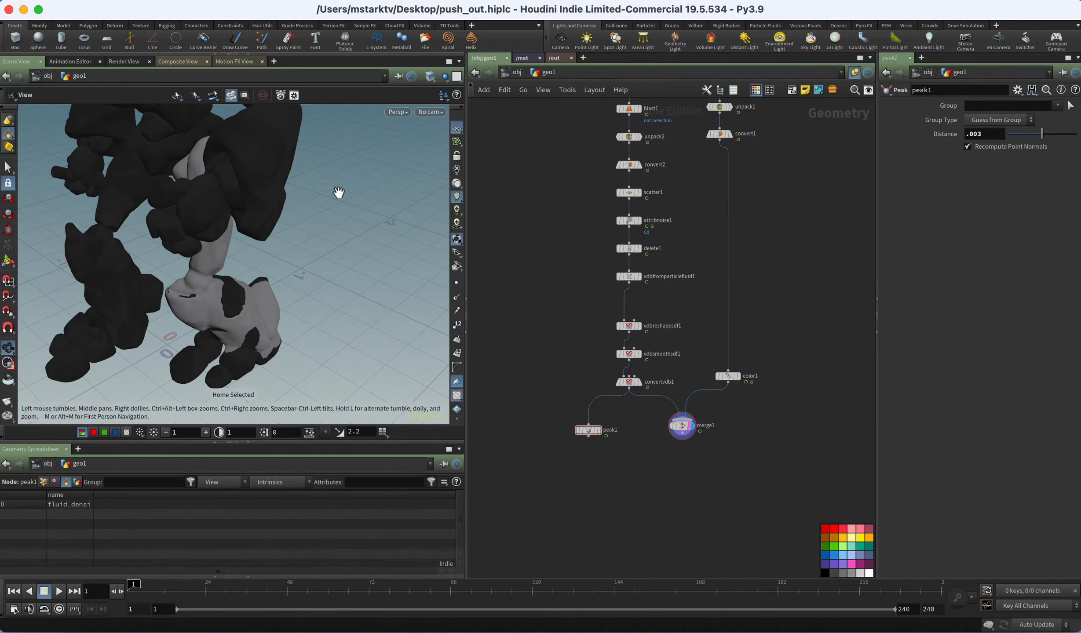
{"action": "left_click_drag", "start_coordinate": [282, 302], "coordinate": [297, 261]}
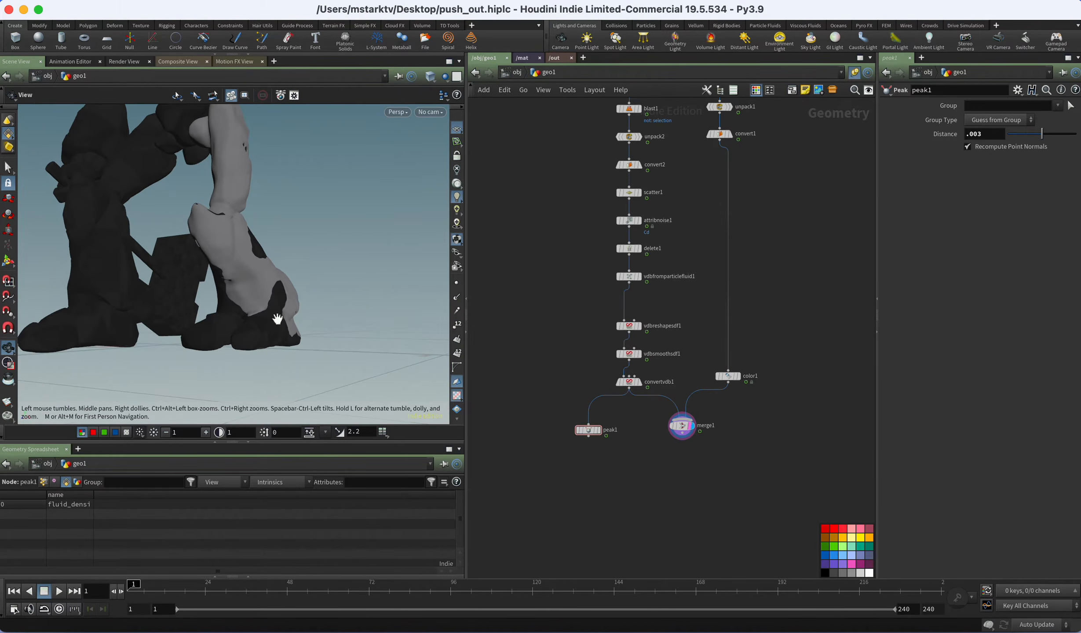
{"action": "scroll", "coordinate": [277, 317], "scroll_direction": "up", "scroll_amount": 3}
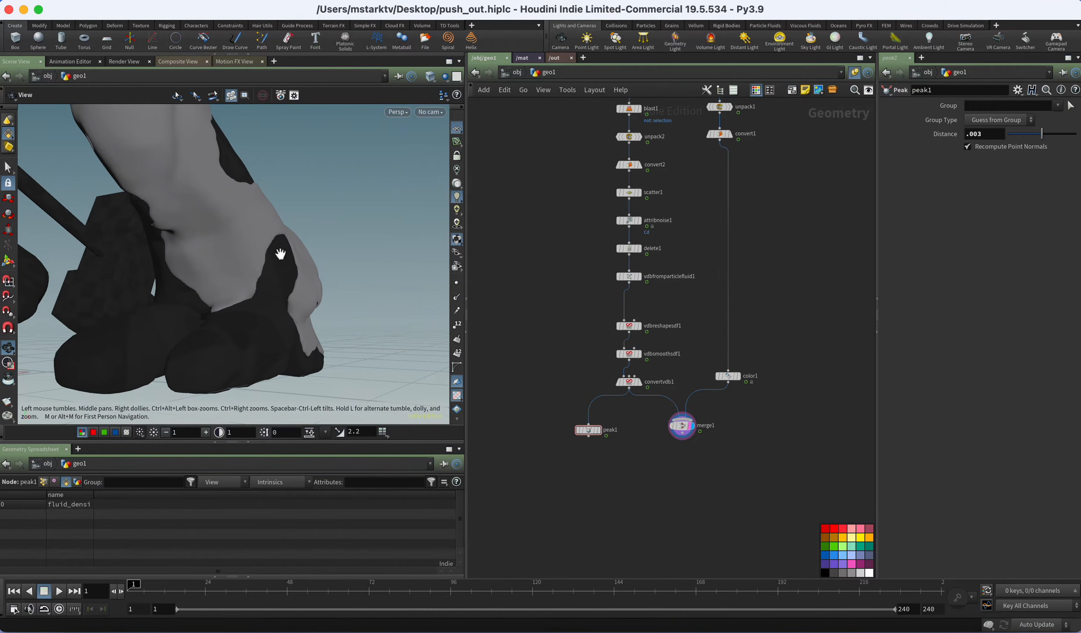
{"action": "scroll", "coordinate": [283, 249], "scroll_direction": "up", "scroll_amount": 5}
{"action": "left_click_drag", "start_coordinate": [193, 215], "coordinate": [193, 241]}
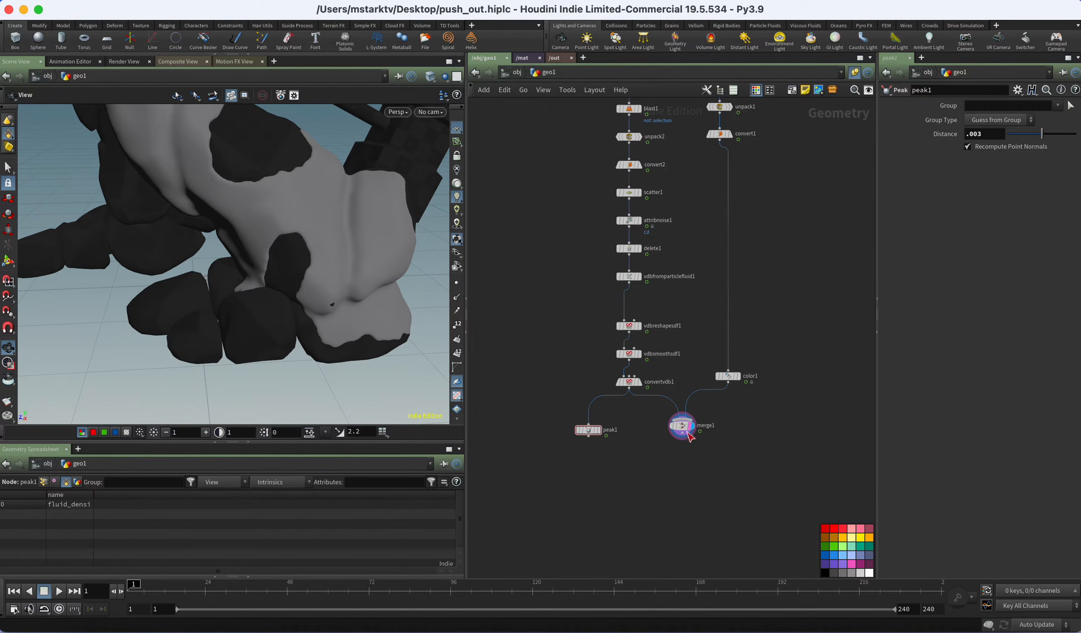
Display color1, convertvdb1 and merge1 in turn to compare the body and the VDB mesh separately and combined.
{"action": "left_click", "coordinate": [740, 376]}
{"action": "left_click_drag", "start_coordinate": [405, 240], "coordinate": [379, 232]}
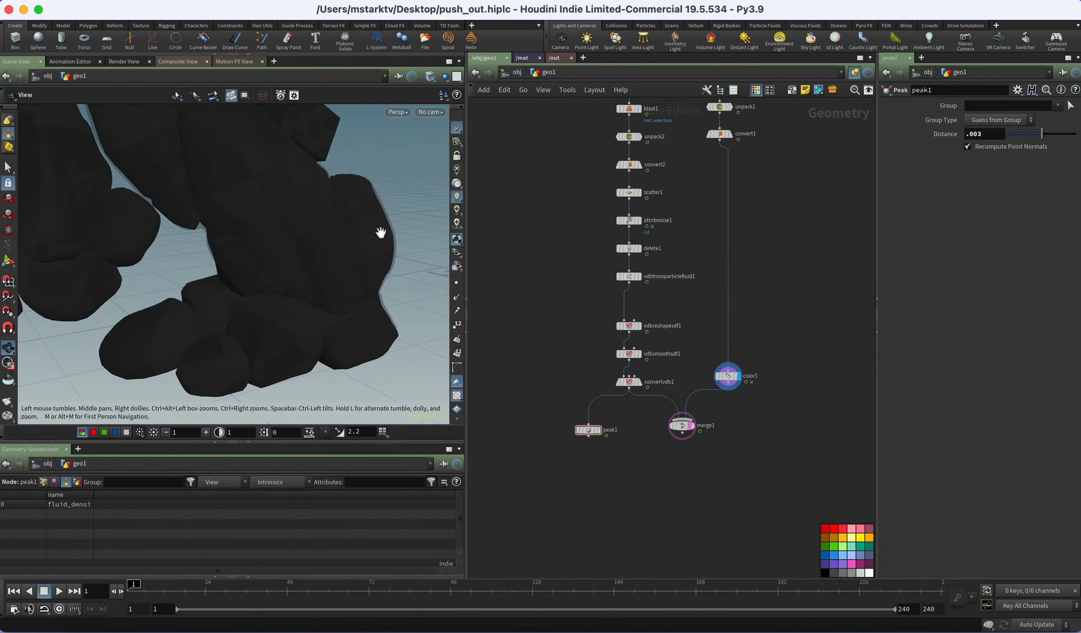
{"action": "left_click", "coordinate": [641, 381]}
{"action": "mouse_move", "coordinate": [363, 290]}
{"action": "left_mouse_down"}
{"action": "mouse_move", "coordinate": [410, 289]}
{"action": "mouse_move", "coordinate": [361, 278]}
{"action": "mouse_move", "coordinate": [362, 265]}
{"action": "mouse_move", "coordinate": [369, 273]}
{"action": "left_mouse_up"}
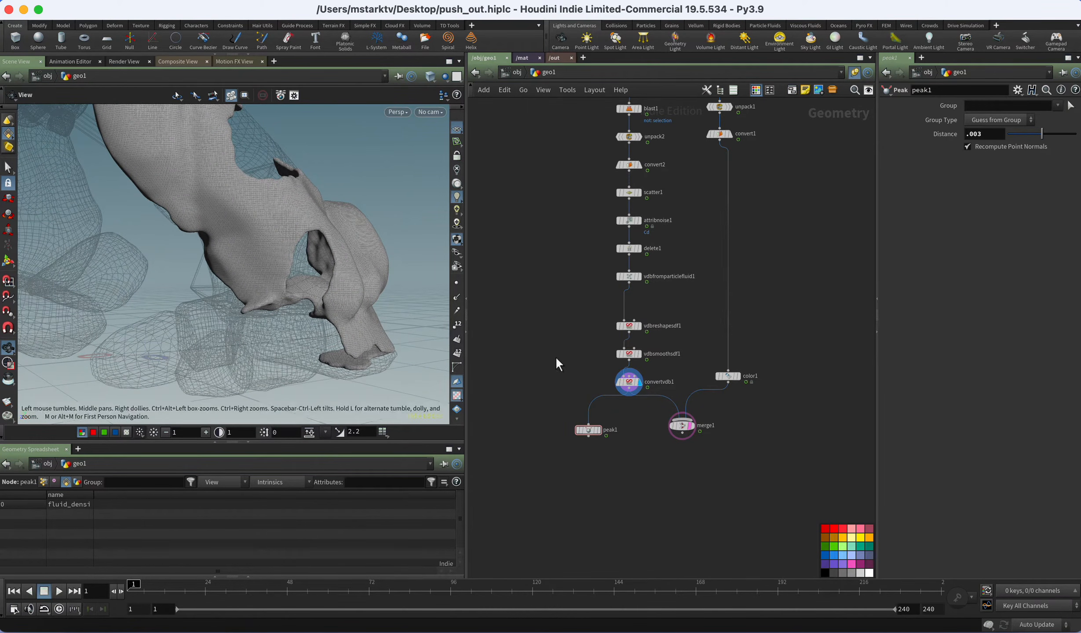
{"action": "left_click", "coordinate": [695, 427]}
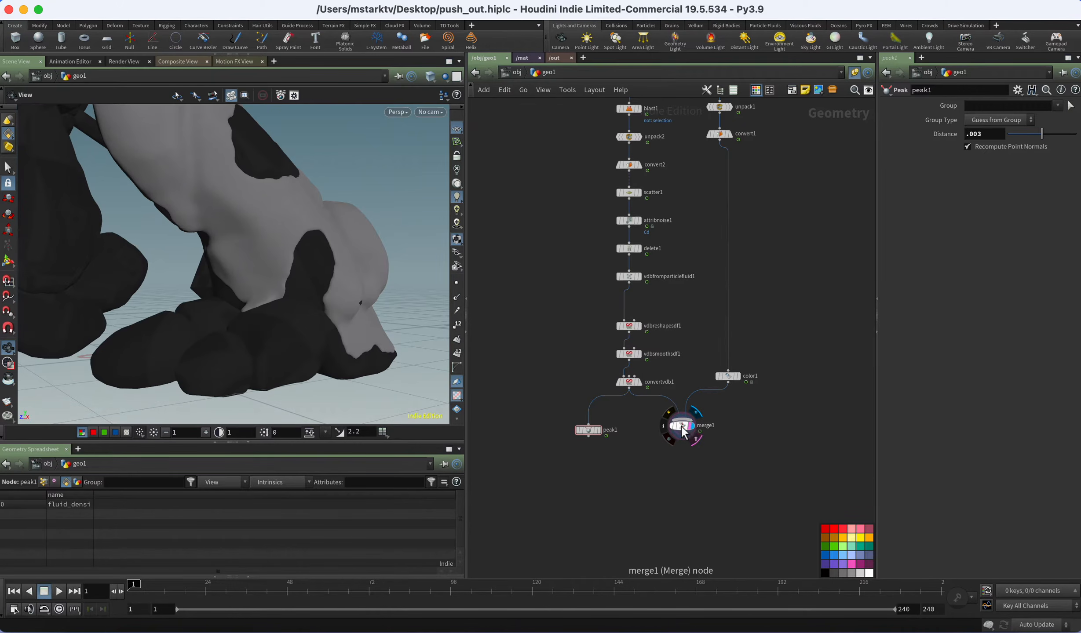
{"action": "left_click", "coordinate": [682, 426]}
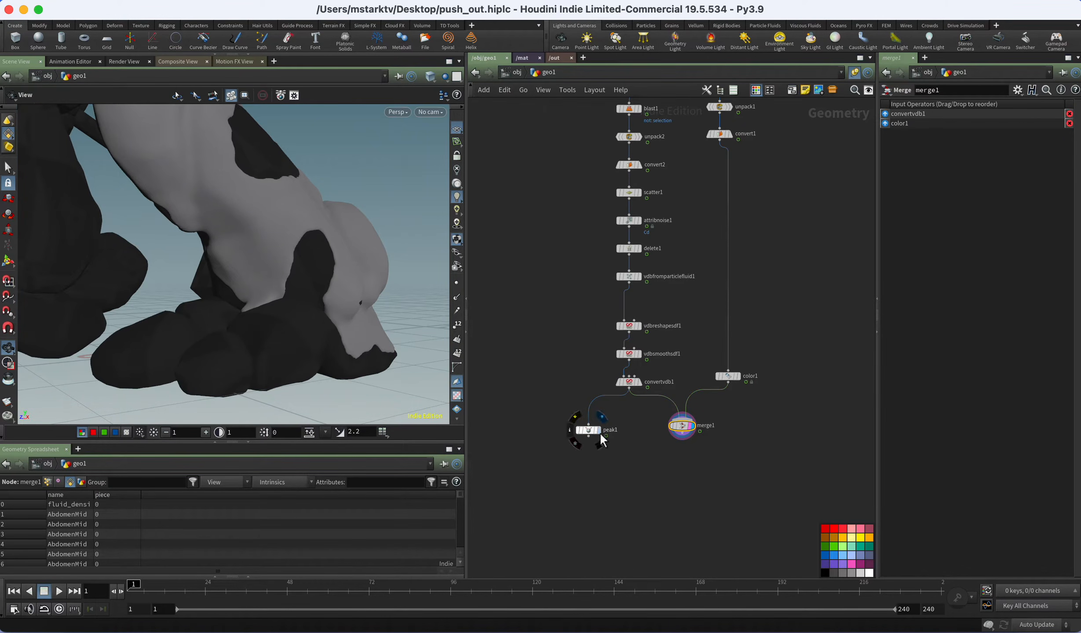
Insert peak1 between convertvdb1 and merge1, and display the merged result.
{"action": "left_click", "coordinate": [599, 430]}
{"action": "left_click", "coordinate": [594, 436]}
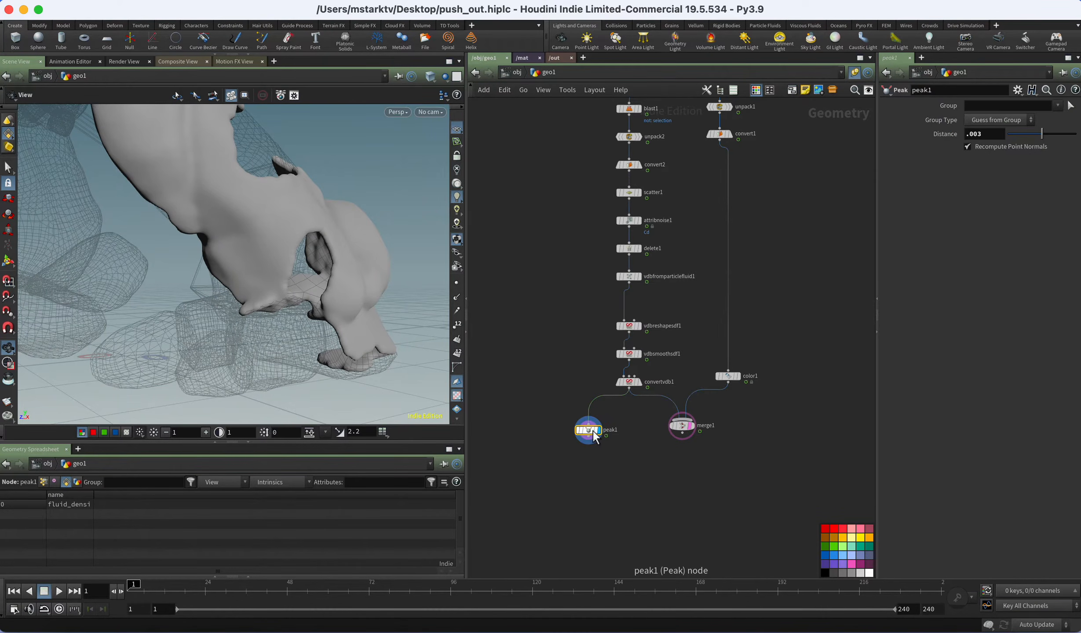
{"action": "left_click_drag", "start_coordinate": [594, 435], "coordinate": [662, 409]}
{"action": "left_click", "coordinate": [685, 433]}
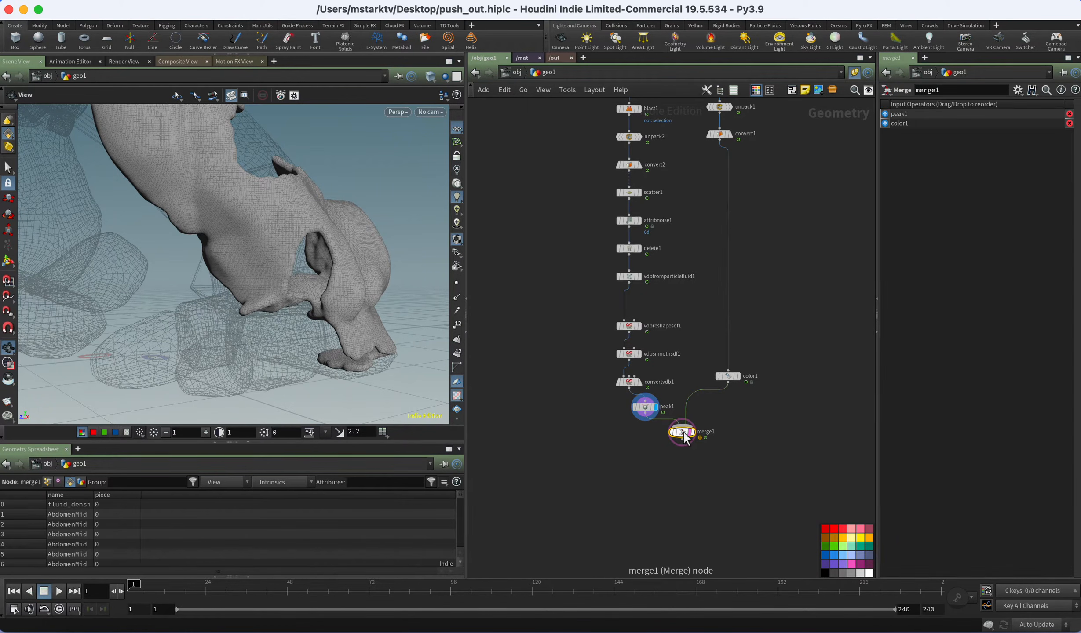
{"action": "double_click", "coordinate": [699, 431]}
{"action": "left_click", "coordinate": [692, 432]}
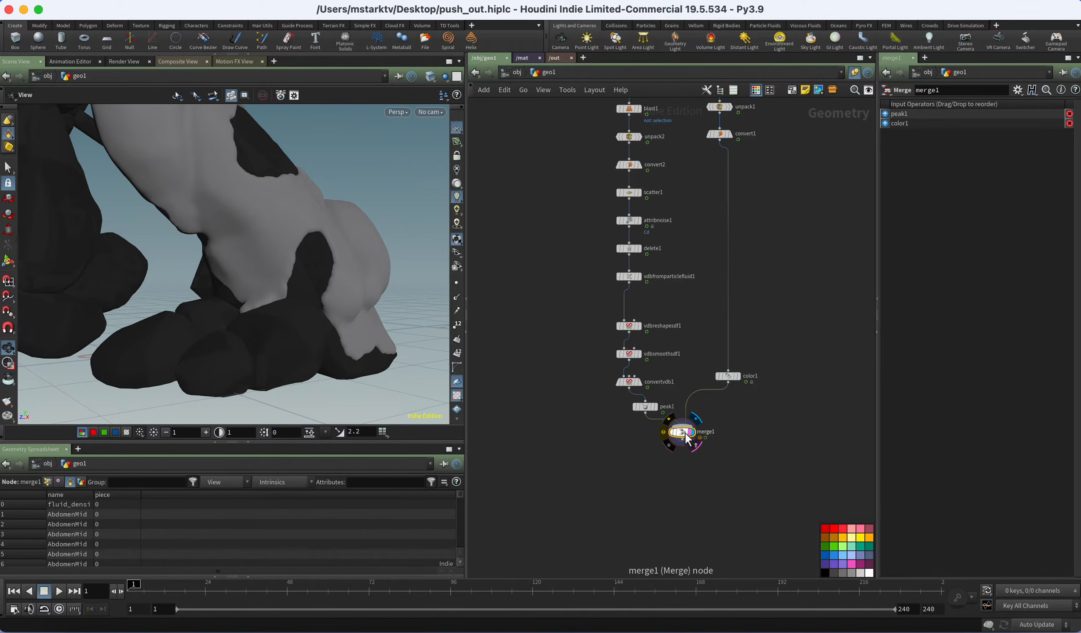
Set the Distance of peak1 to 0.007.
{"action": "left_click", "coordinate": [645, 406]}
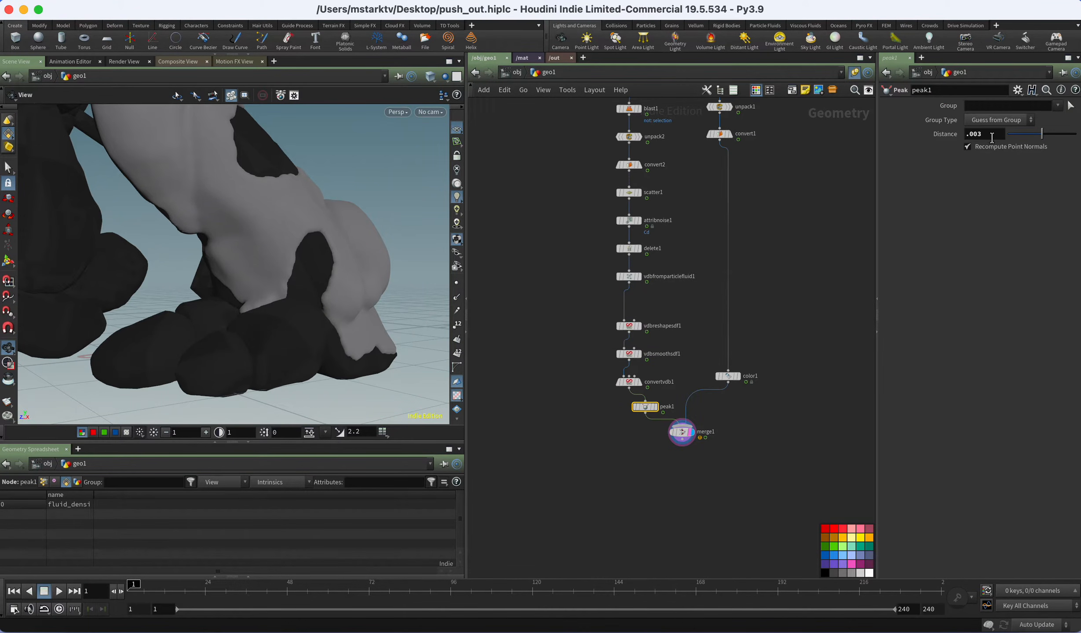
{"action": "left_click_drag", "start_coordinate": [1042, 135], "coordinate": [1041, 137]}
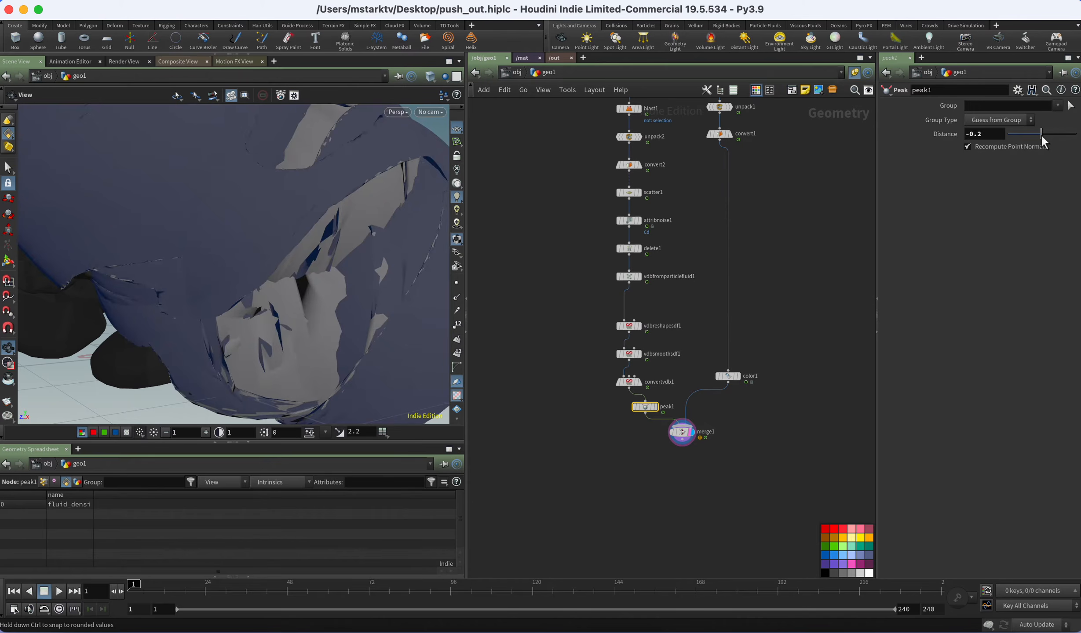
{"action": "key", "text": "ctrl+z"}
{"action": "left_click", "coordinate": [998, 137]}
{"action": "type", "text": "7"}
{"action": "key", "text": "Return"}
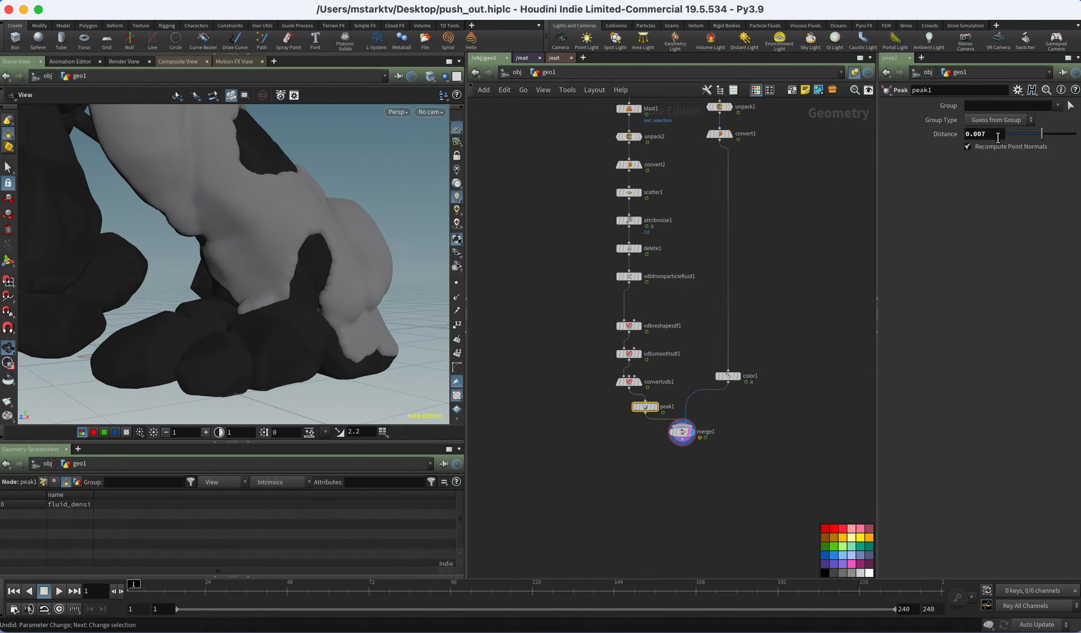
Inspect peak1's mesh up close in wireframe, try a Distance of -0.2, and undo that change.
{"action": "left_click", "coordinate": [656, 409]}
{"action": "left_click", "coordinate": [657, 409]}
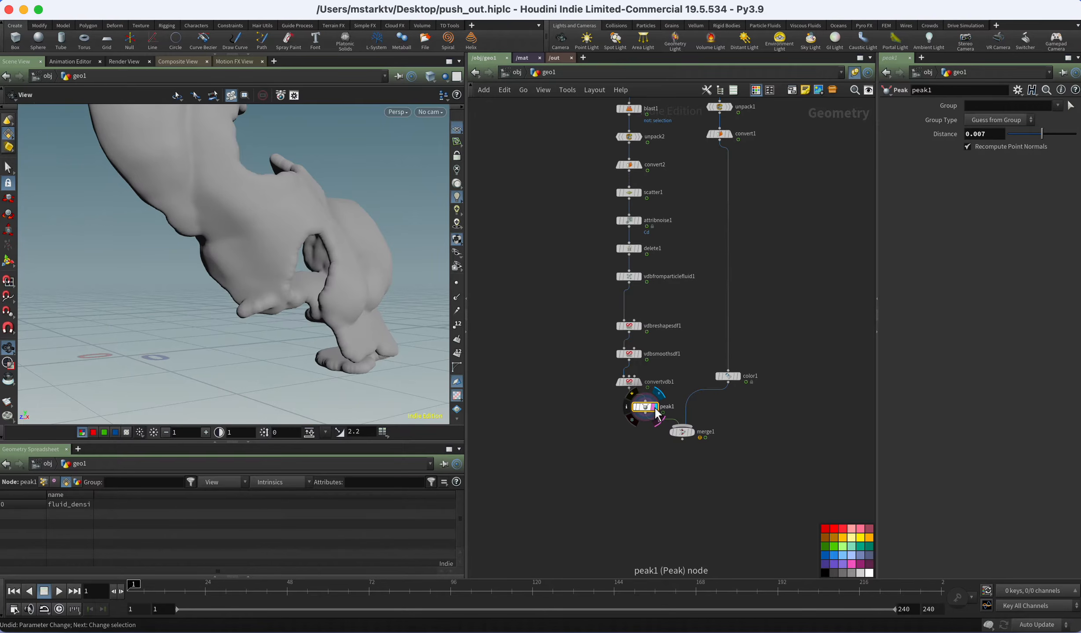
{"action": "left_click_drag", "start_coordinate": [243, 273], "coordinate": [291, 272]}
{"action": "scroll", "coordinate": [314, 273], "scroll_direction": "up", "scroll_amount": 5}
{"action": "scroll", "coordinate": [316, 273], "scroll_direction": "up", "scroll_amount": 3}
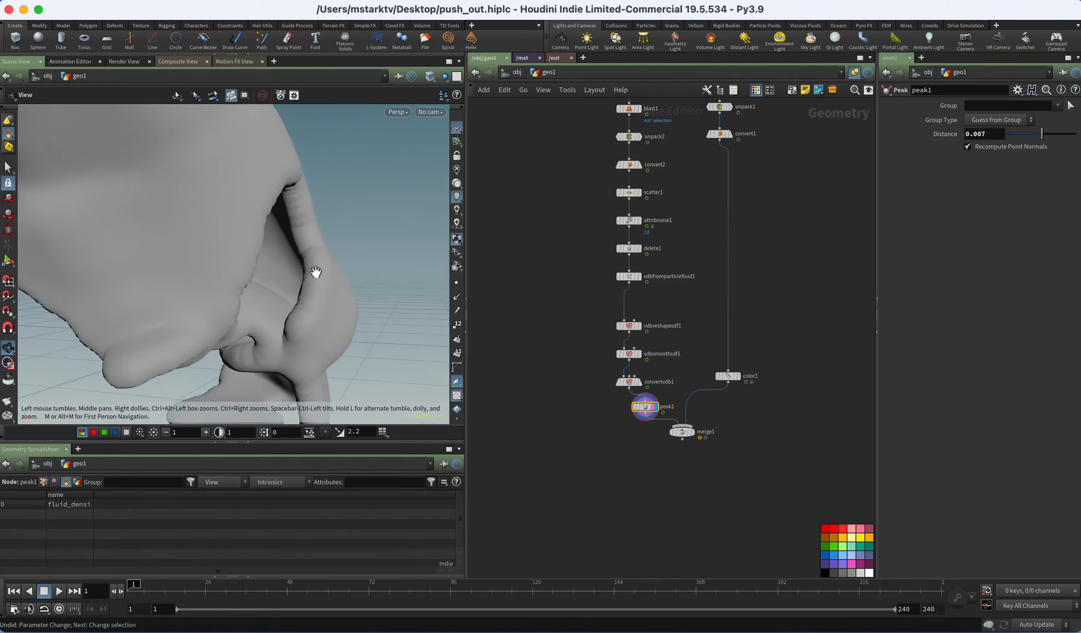
{"action": "key", "text": "shift+w"}
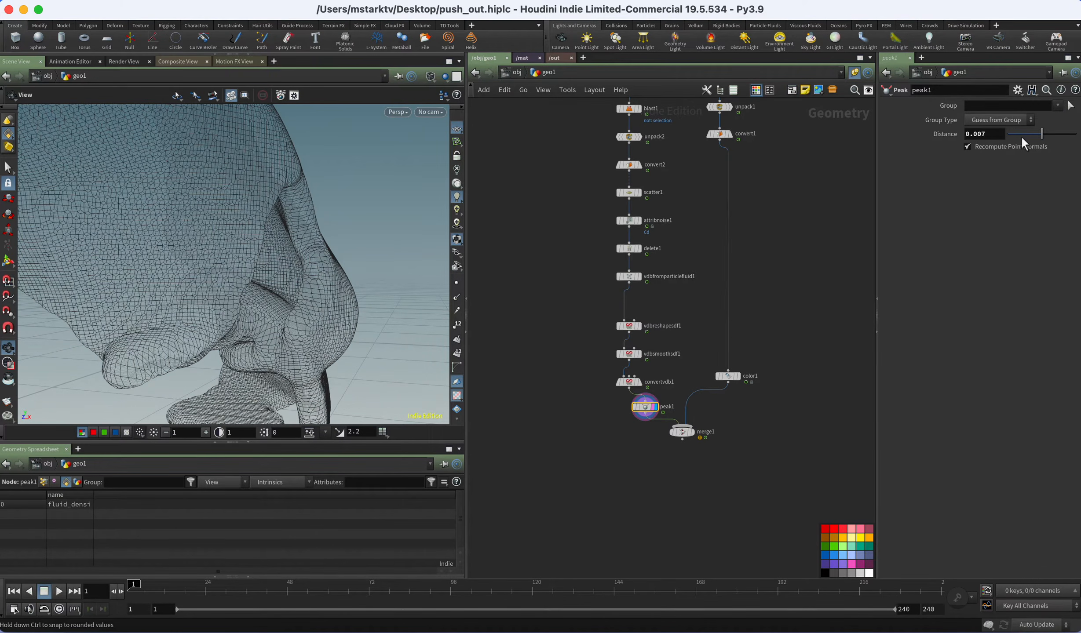
{"action": "left_click_drag", "start_coordinate": [1029, 133], "coordinate": [1041, 133]}
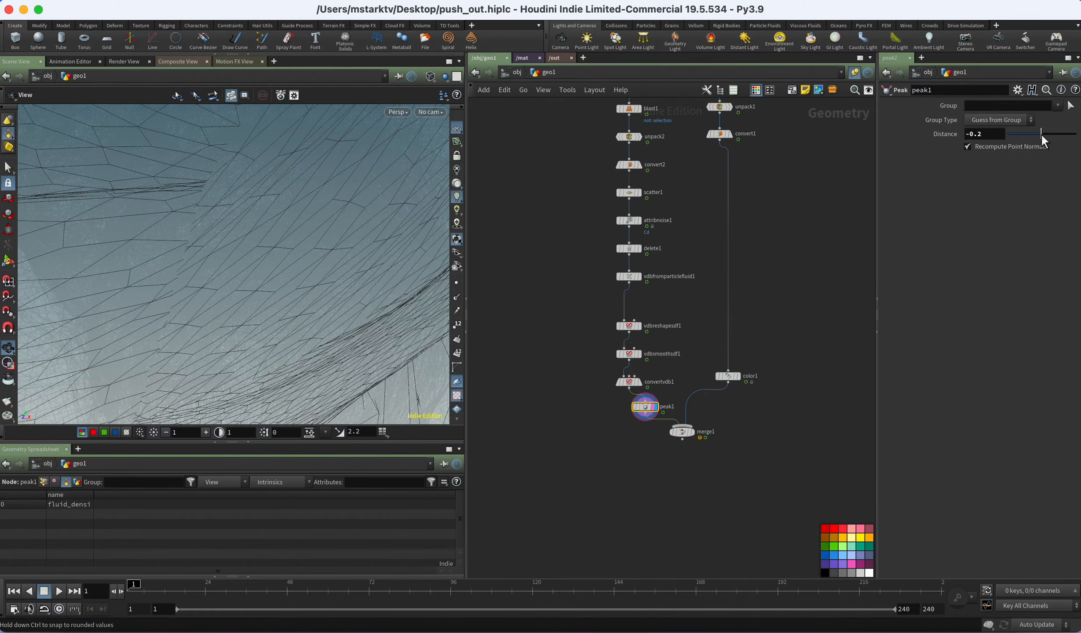
{"action": "key", "text": "ctrl+z"}
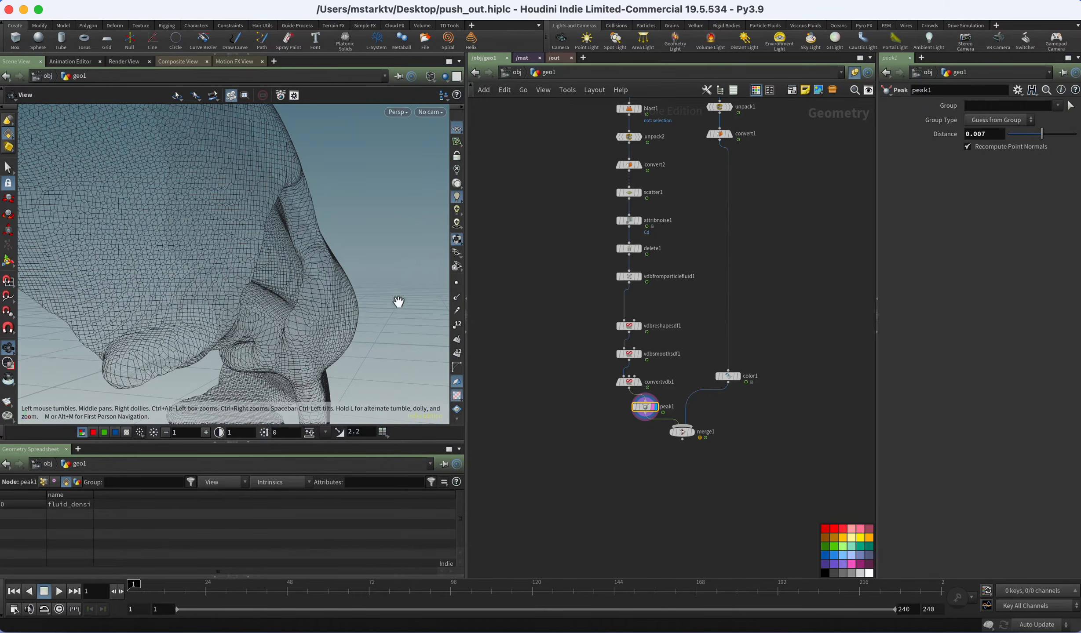
Display color1 in shaded mode to examine the surface of the original body geometry.
{"action": "left_click", "coordinate": [737, 377]}
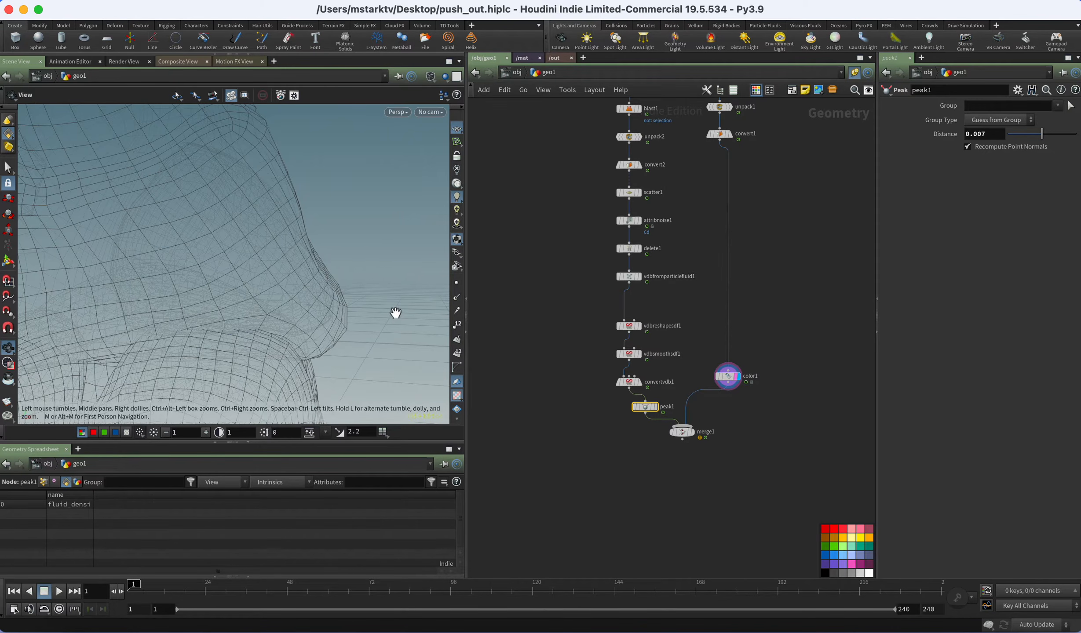
{"action": "key", "text": "w"}
{"action": "left_click_drag", "start_coordinate": [376, 312], "coordinate": [379, 325]}
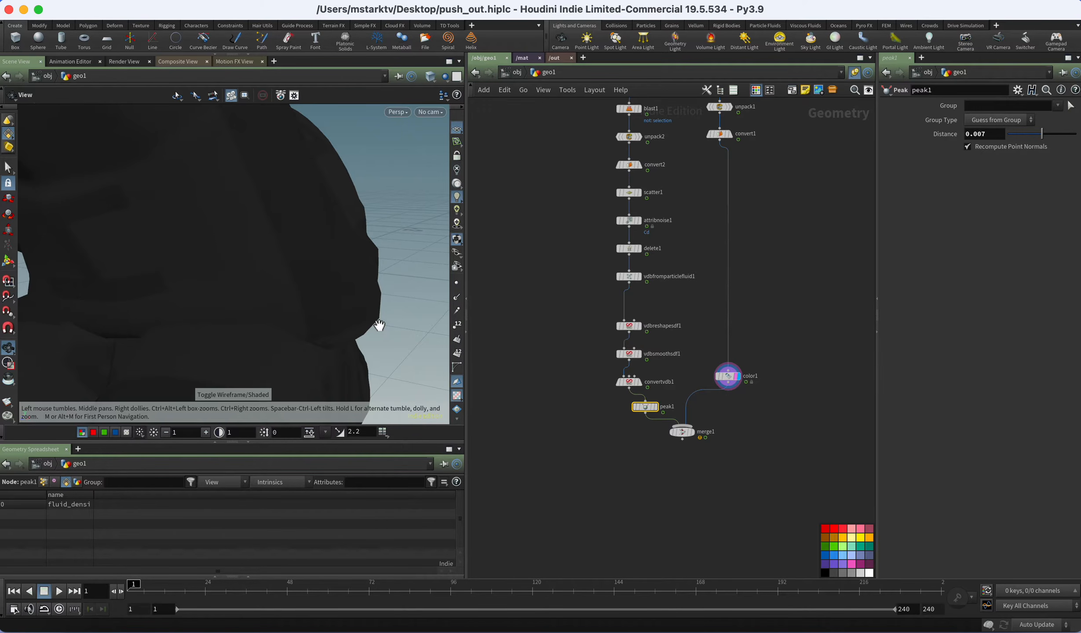
Detach peak1 from the node chain and delete merge1.
{"action": "mouse_move", "coordinate": [647, 407]}
{"action": "left_click_drag", "start_coordinate": [645, 406], "coordinate": [537, 387]}
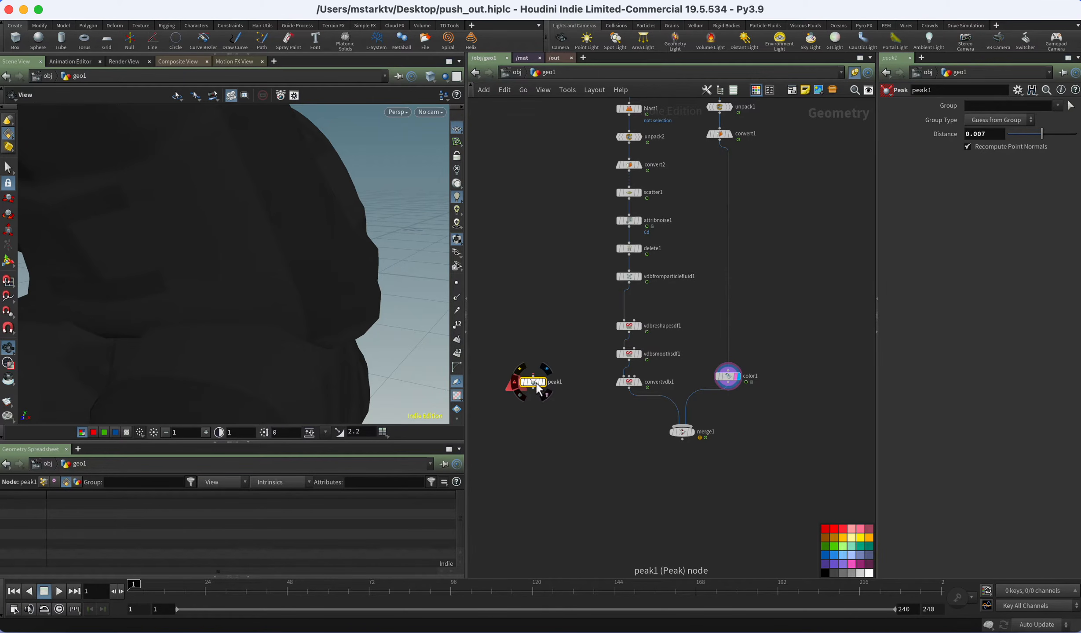
{"action": "left_click", "coordinate": [682, 432]}
{"action": "key", "text": "Delete"}
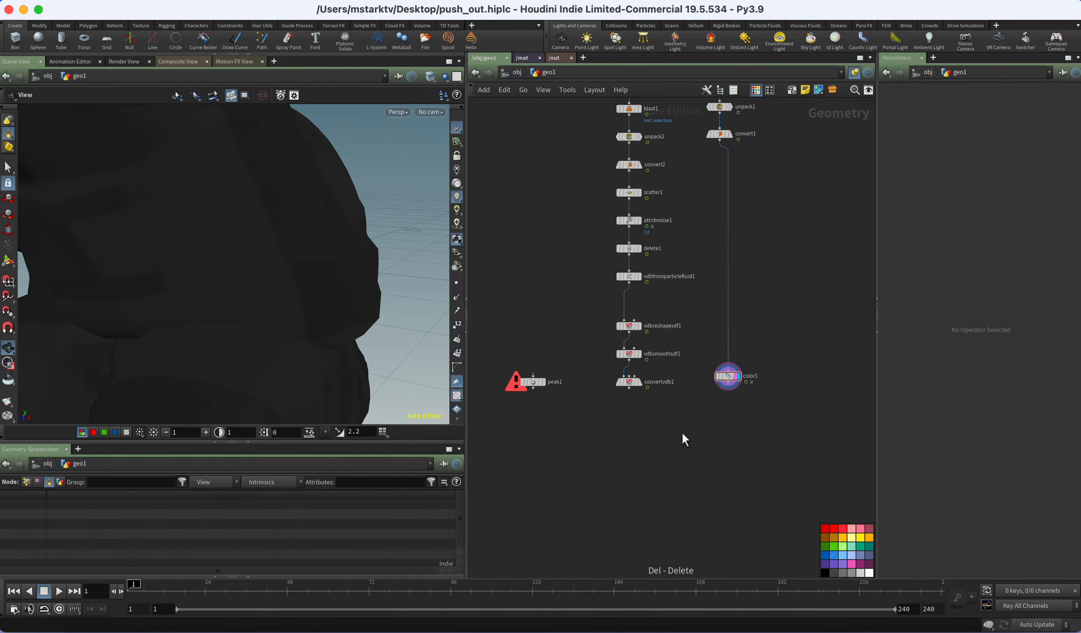
Turn on the normals display and examine the normals on the color1 body geometry.
{"action": "left_click", "coordinate": [633, 383]}
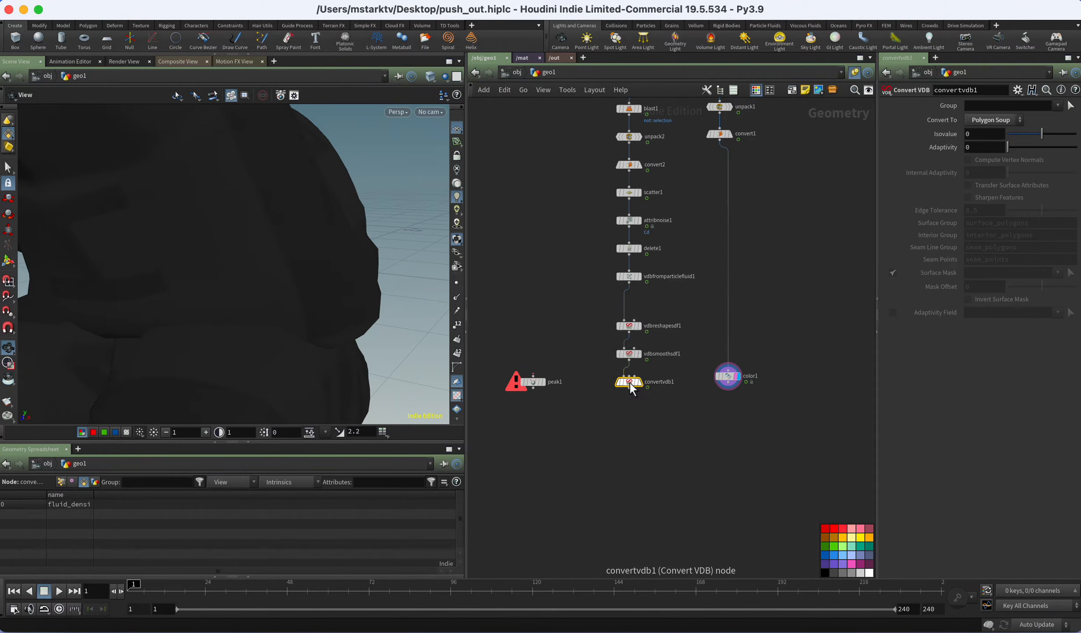
{"action": "left_click", "coordinate": [458, 296]}
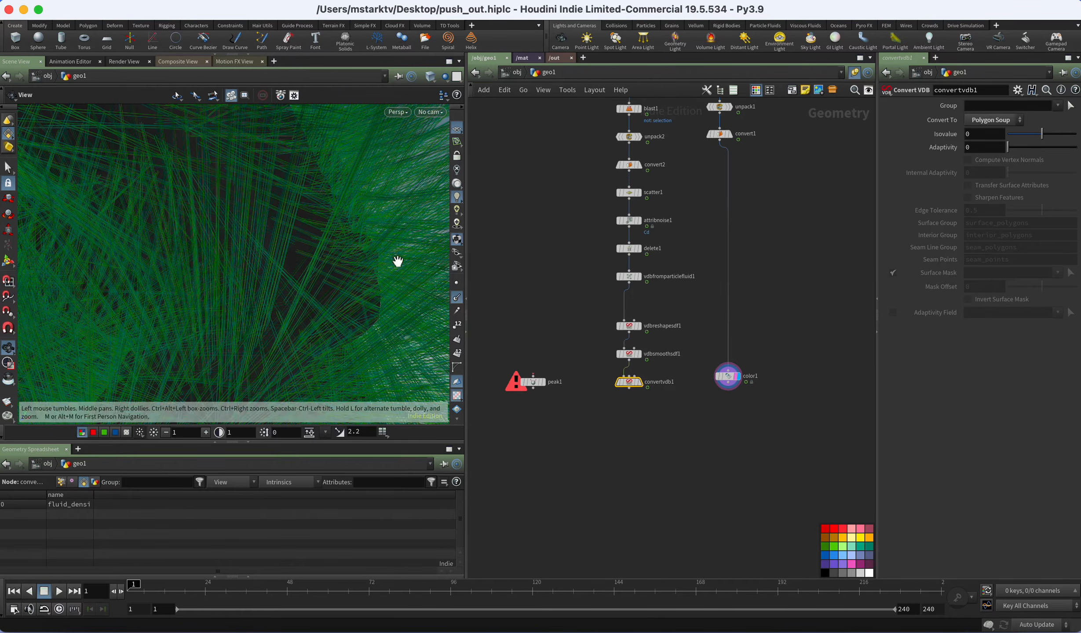
{"action": "scroll", "coordinate": [391, 255], "scroll_direction": "down", "scroll_amount": 10}
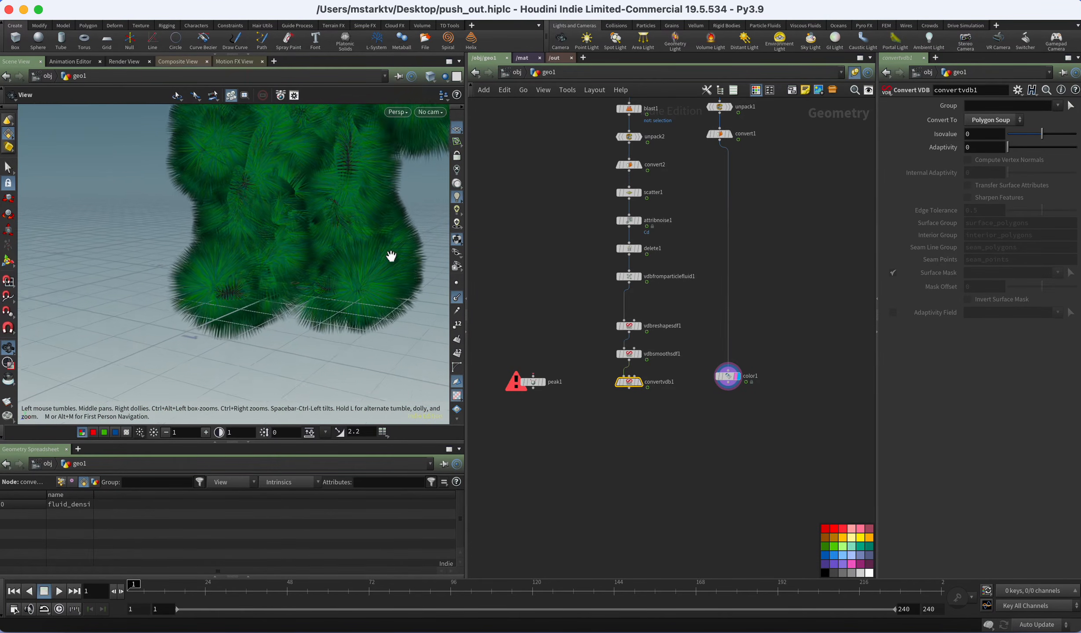
{"action": "left_click_drag", "start_coordinate": [390, 232], "coordinate": [328, 229]}
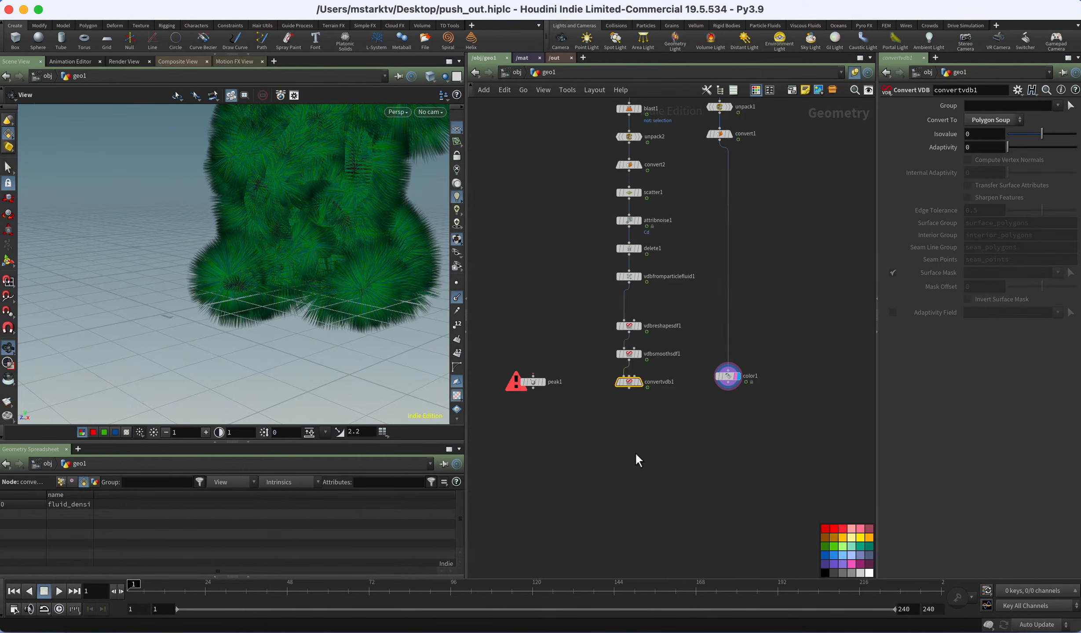
Add a Normal node after convertvdb1, set it to add normals to Points, and display its output.
{"action": "key", "text": "Tab"}
{"action": "type", "text": "normal"}
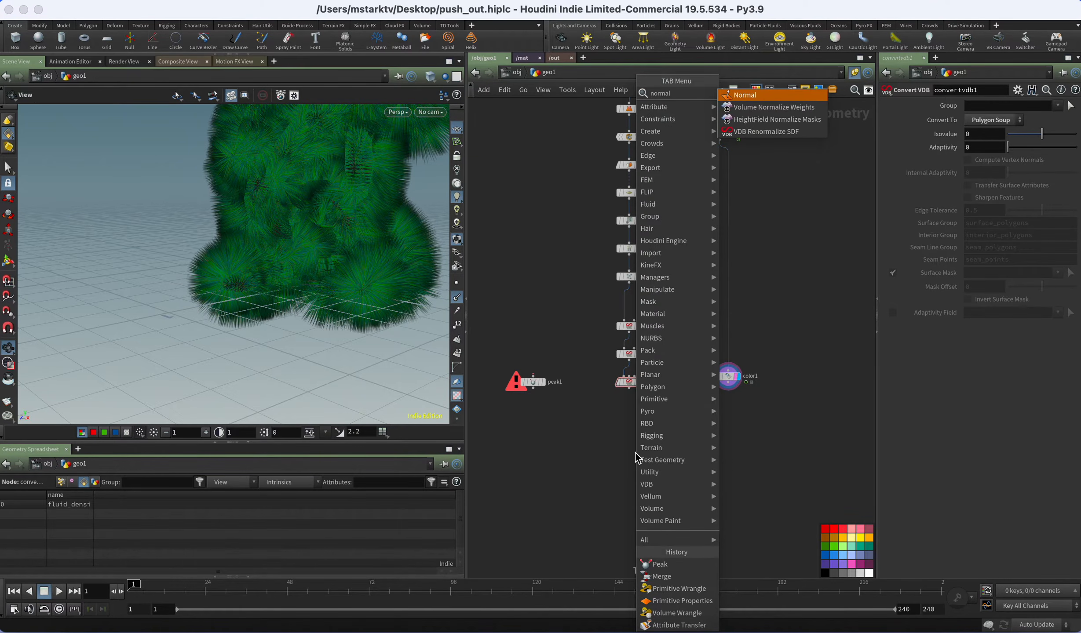
{"action": "key", "text": "Return"}
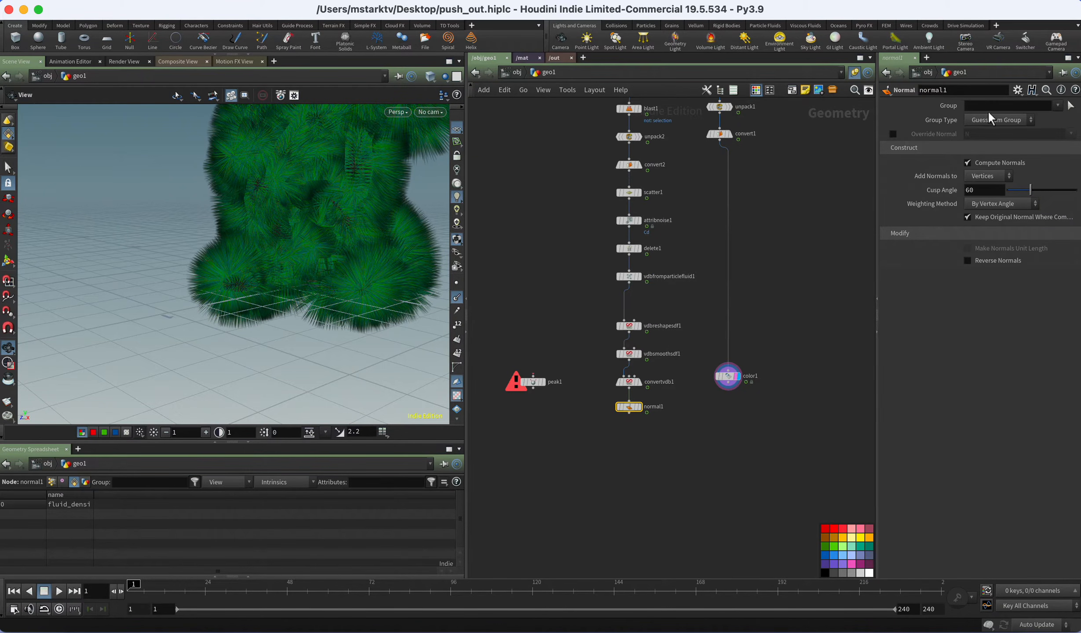
{"action": "left_click", "coordinate": [988, 176]}
{"action": "left_click", "coordinate": [978, 187]}
{"action": "left_click", "coordinate": [640, 412]}
{"action": "left_click_drag", "start_coordinate": [345, 241], "coordinate": [396, 248]}
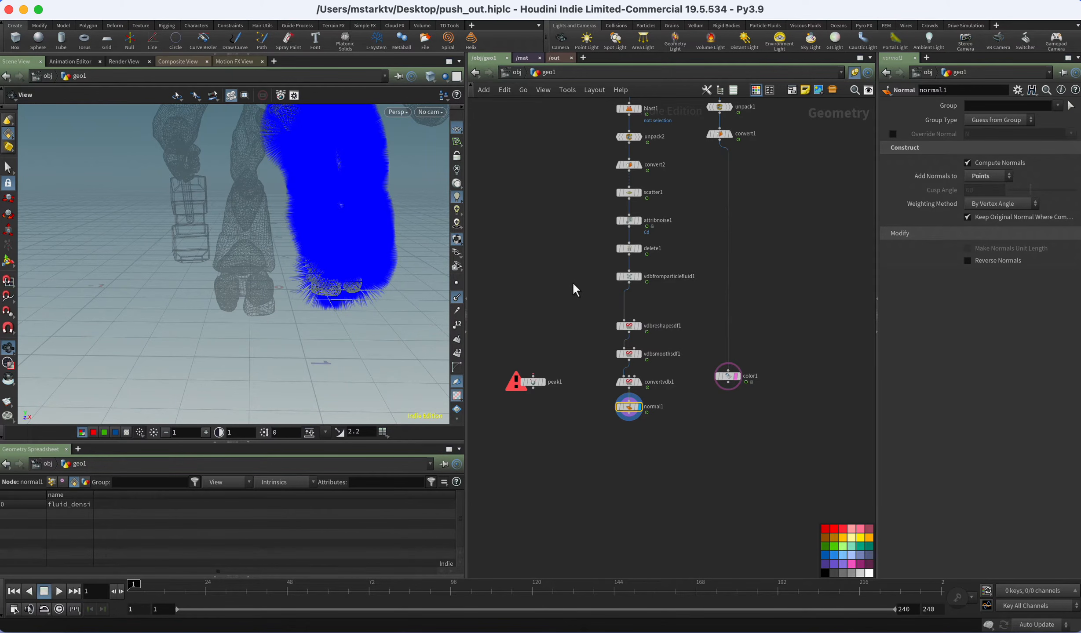
{"action": "mouse_move", "coordinate": [336, 200]}
{"action": "left_mouse_down"}
{"action": "mouse_move", "coordinate": [297, 194]}
{"action": "mouse_move", "coordinate": [345, 203]}
{"action": "left_mouse_up"}
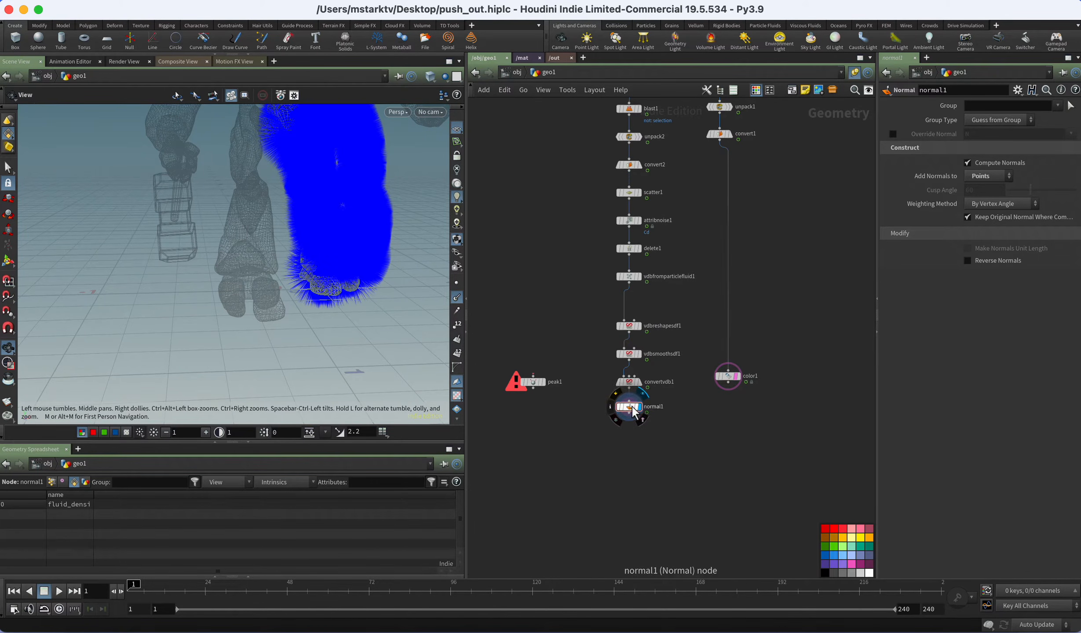
Duplicate the Normal node below color1 so the body also gets point normals, and turn off the normals display.
{"action": "left_click_drag", "start_coordinate": [632, 412], "coordinate": [728, 415]}
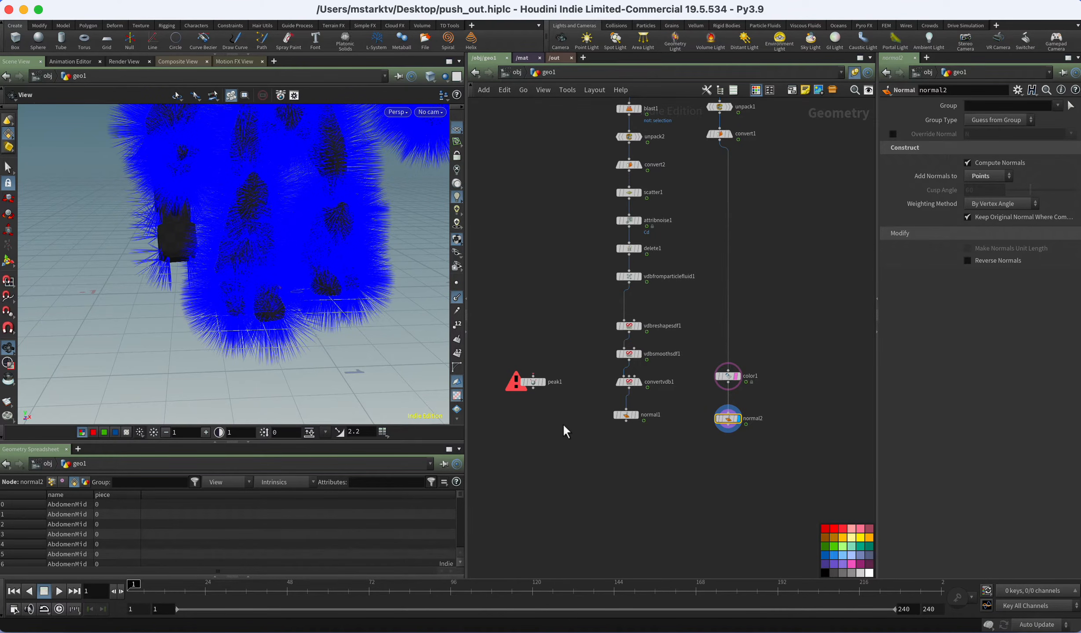
{"action": "left_click", "coordinate": [457, 297]}
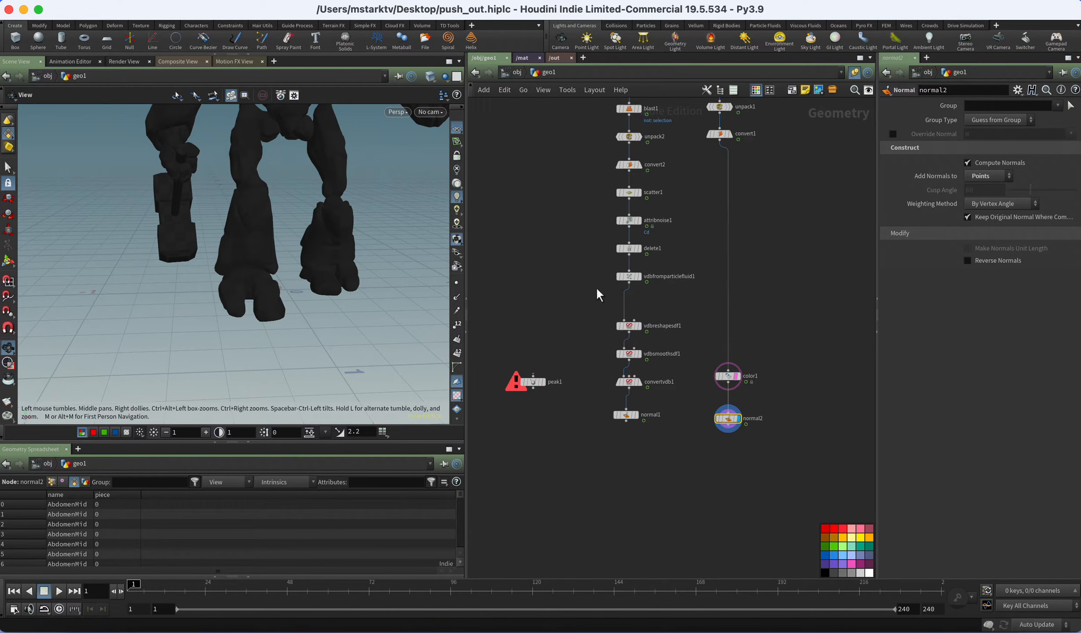
Shift normal1 slightly lower beneath convertvdb1 and open the node search in the free space below it.
{"action": "middle_click_drag", "start_coordinate": [362, 271], "coordinate": [351, 263]}
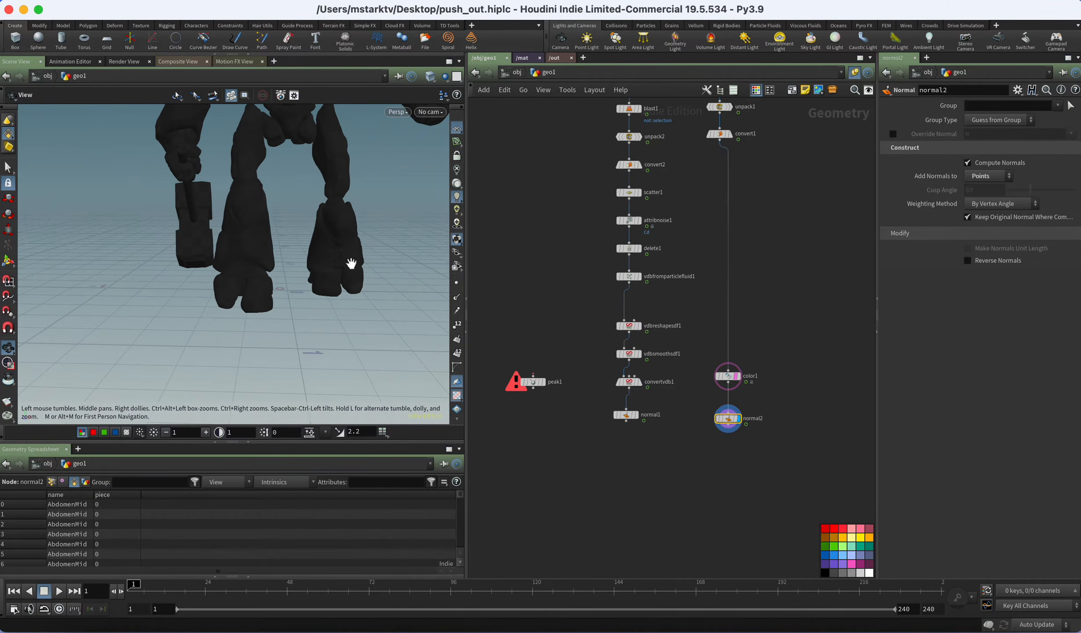
{"action": "scroll", "coordinate": [351, 263], "scroll_direction": "up", "scroll_amount": 10}
{"action": "scroll", "coordinate": [351, 263], "scroll_direction": "up", "scroll_amount": 5}
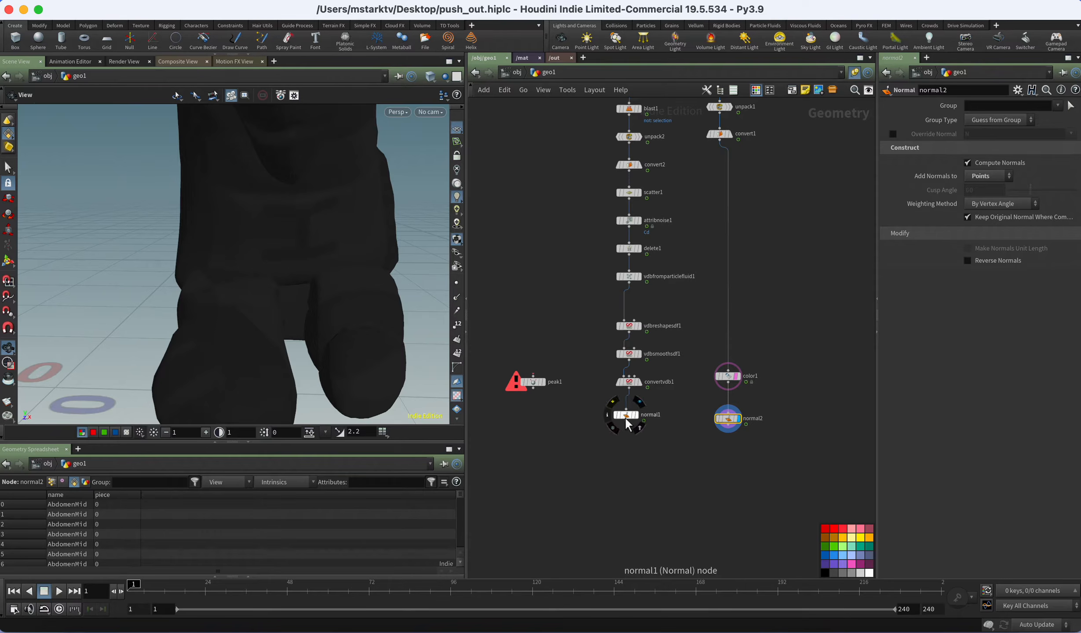
{"action": "left_click_drag", "start_coordinate": [626, 414], "coordinate": [629, 425]}
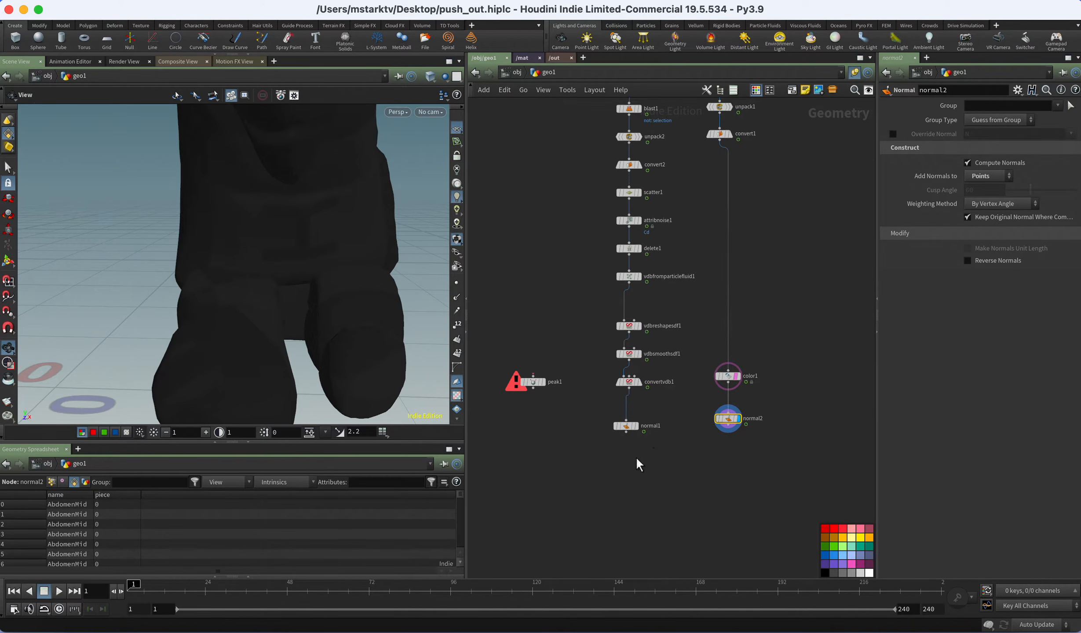
{"action": "key", "text": "Tab"}
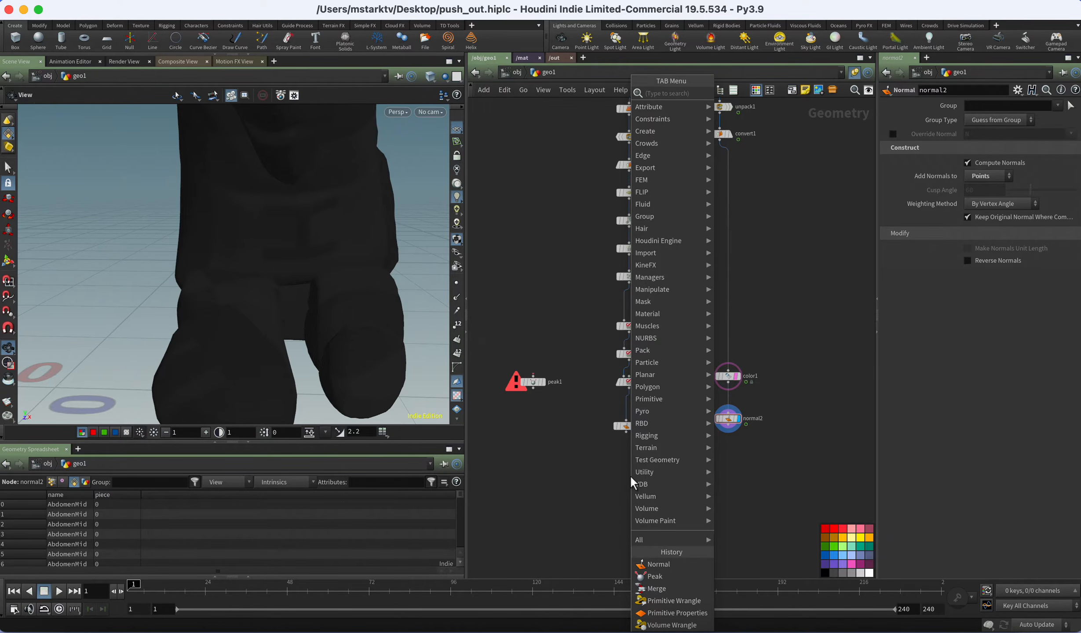
{"action": "type", "text": "strat"}
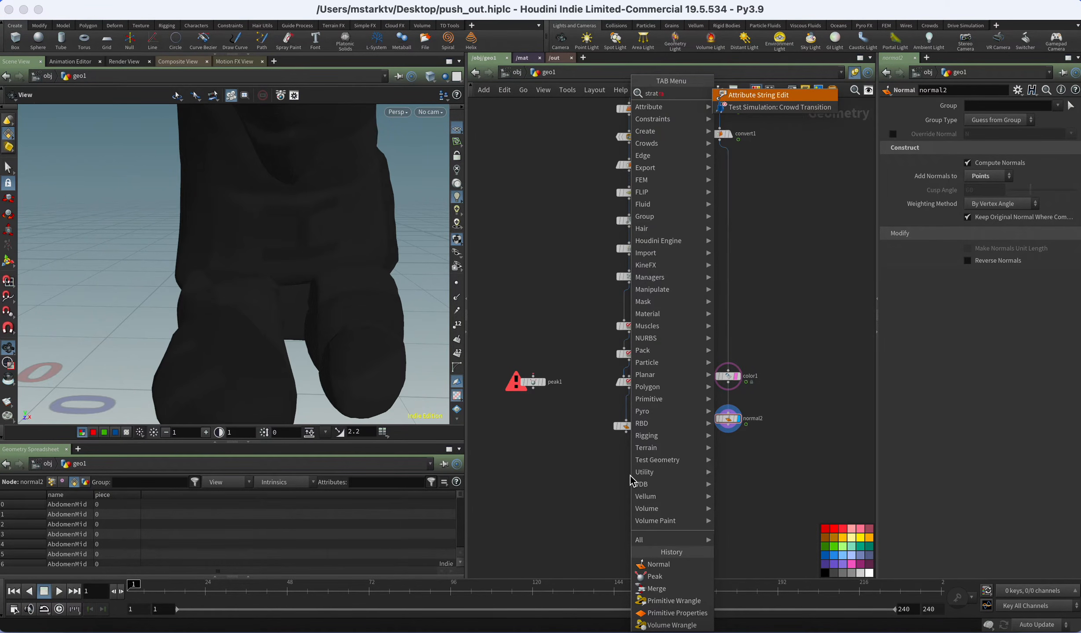
{"action": "key", "text": "BackSpace"}
{"action": "key", "text": "BackSpace"}
{"action": "key", "text": "BackSpace"}
{"action": "key", "text": "BackSpace"}
{"action": "key", "text": "BackSpace"}
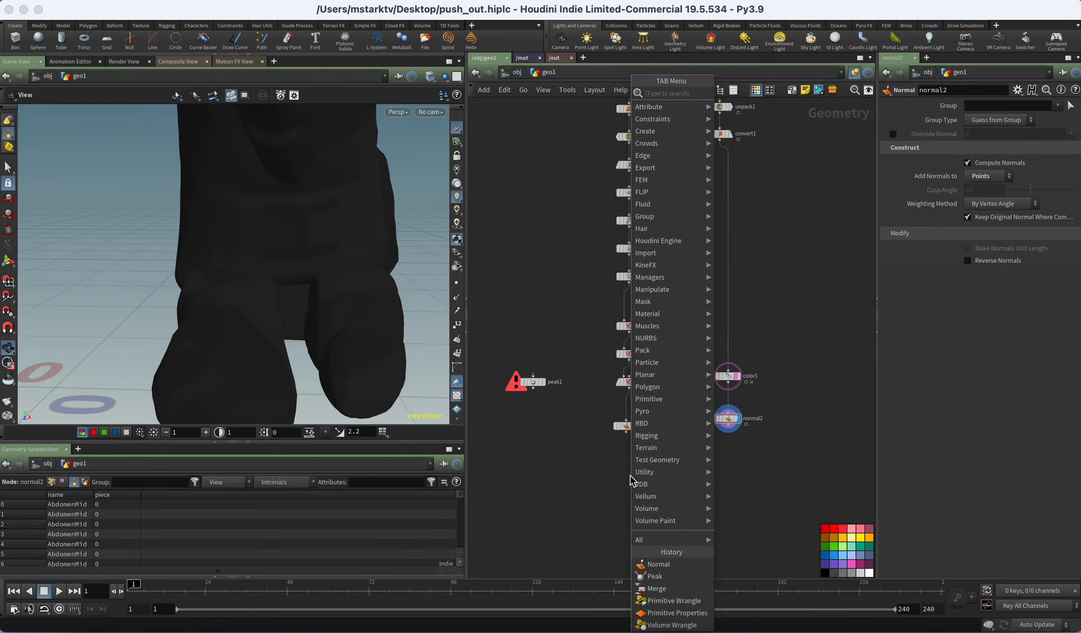
{"action": "type", "text": "attrbut"}
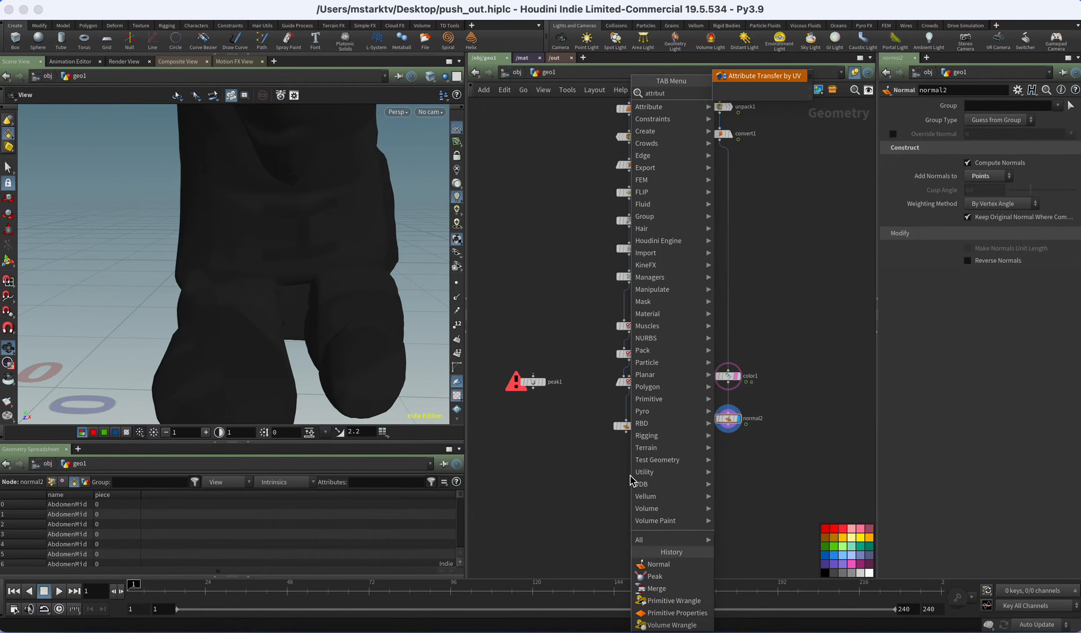
{"action": "key", "text": "BackSpace"}
{"action": "key", "text": "BackSpace"}
{"action": "key", "text": "BackSpace"}
{"action": "key", "text": "BackSpace"}
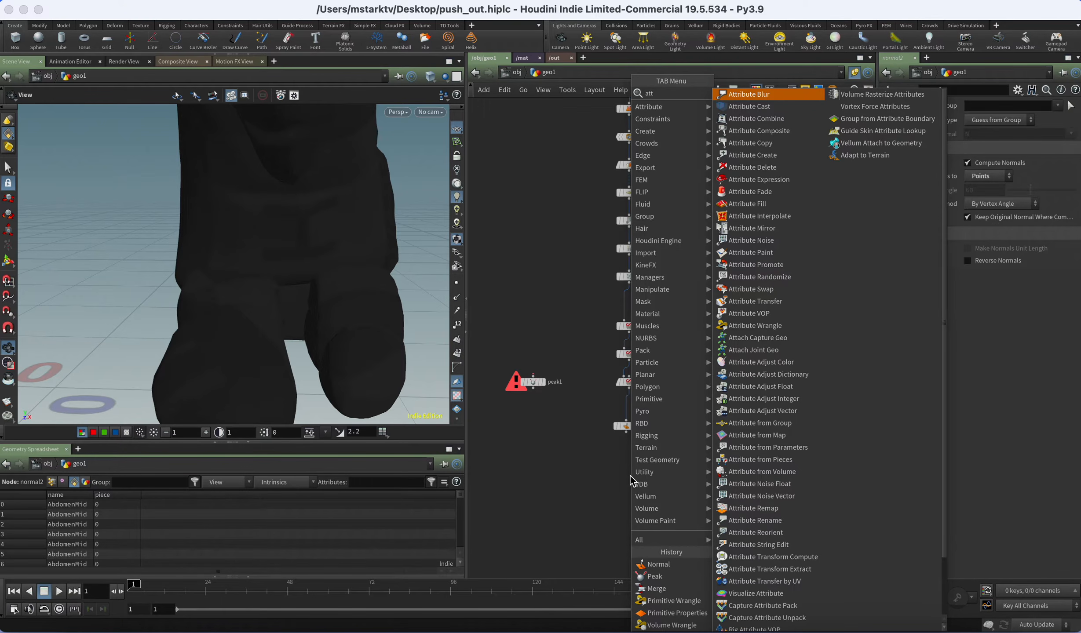
{"action": "type", "text": "ri"}
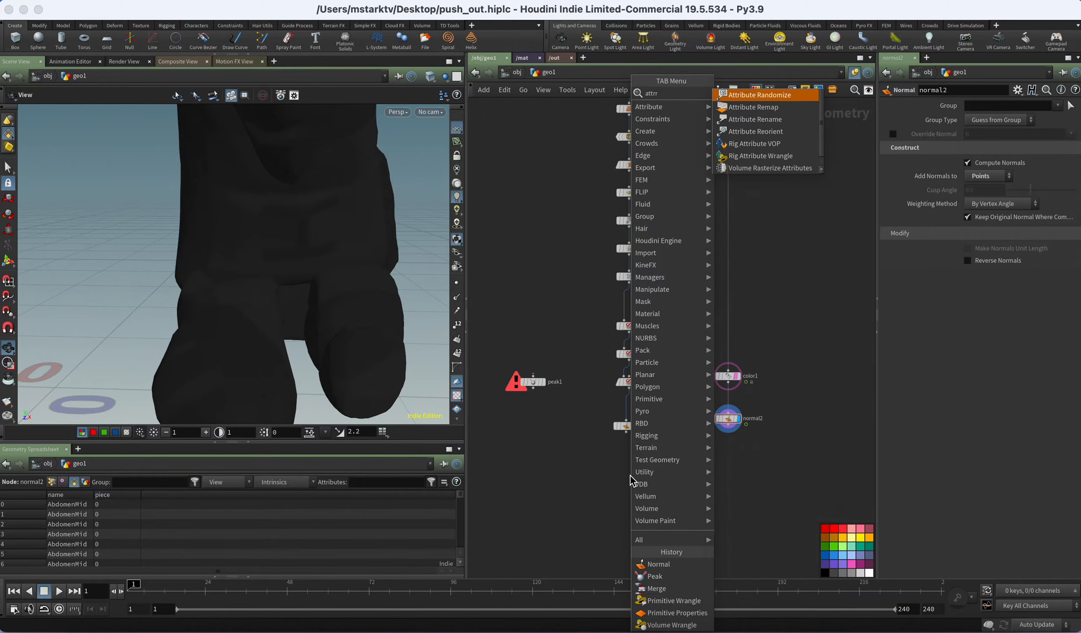
{"action": "key", "text": "BackSpace"}
{"action": "key", "text": "BackSpace"}
{"action": "key", "text": "BackSpace"}
{"action": "key", "text": "BackSpace"}
{"action": "key", "text": "BackSpace"}
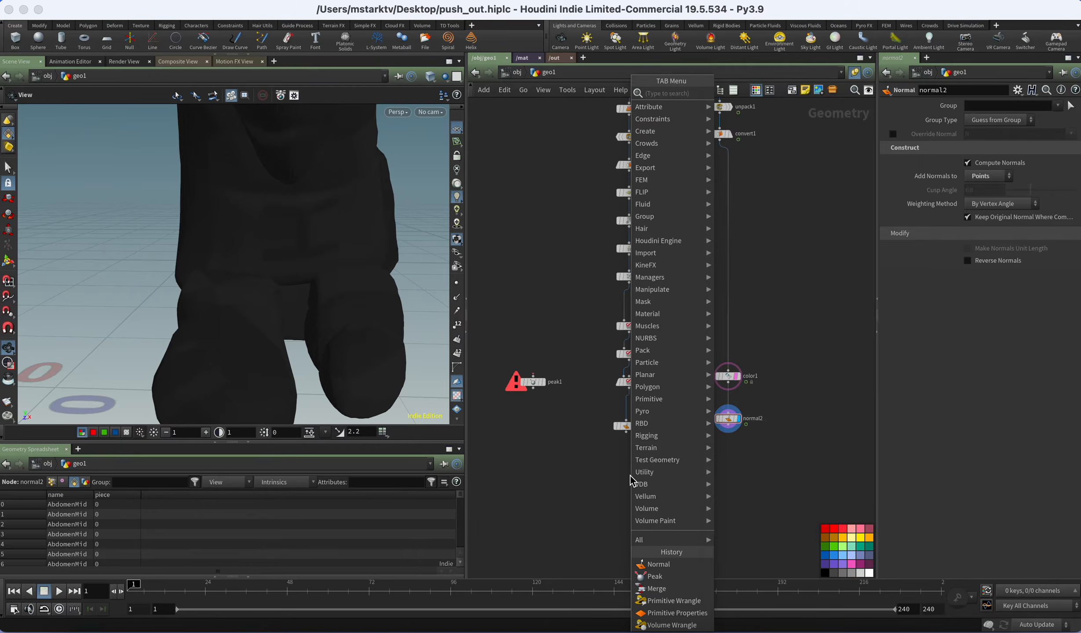
Add an Attribute Transfer node below normal1, wiring normal1 into its first input and normal2 into its second.
{"action": "type", "text": "att"}
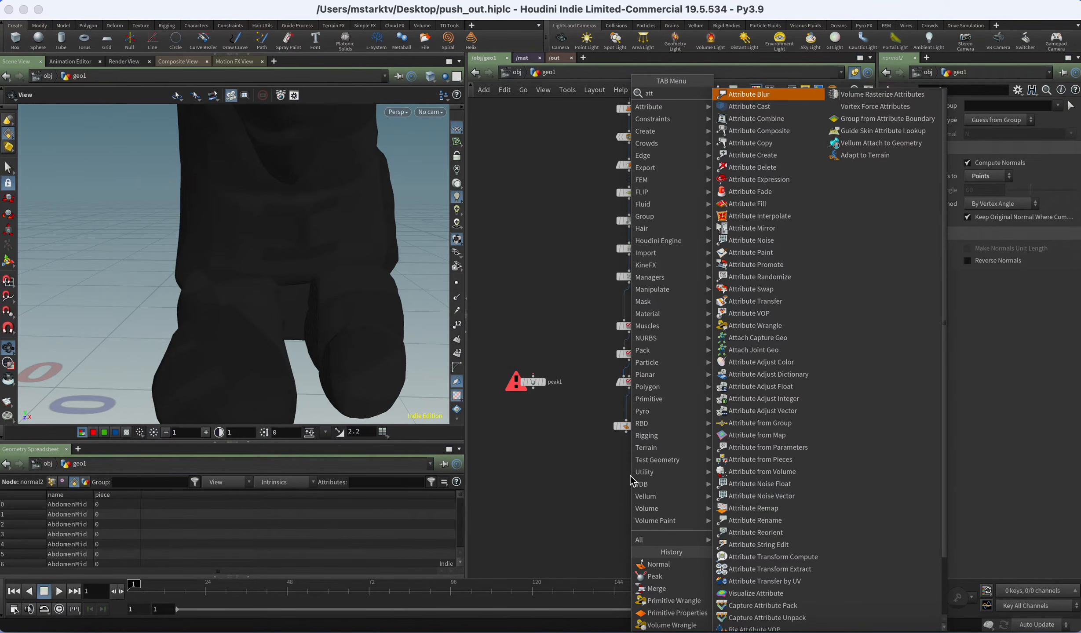
{"action": "type", "text": "ra"}
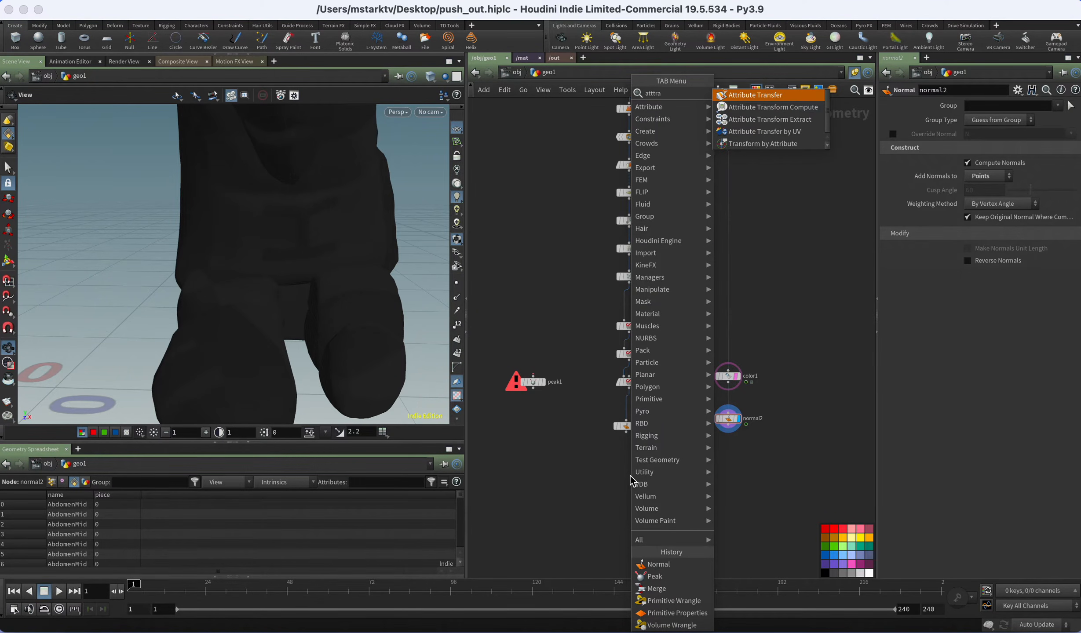
{"action": "key", "text": "Return"}
{"action": "left_click", "coordinate": [631, 481]}
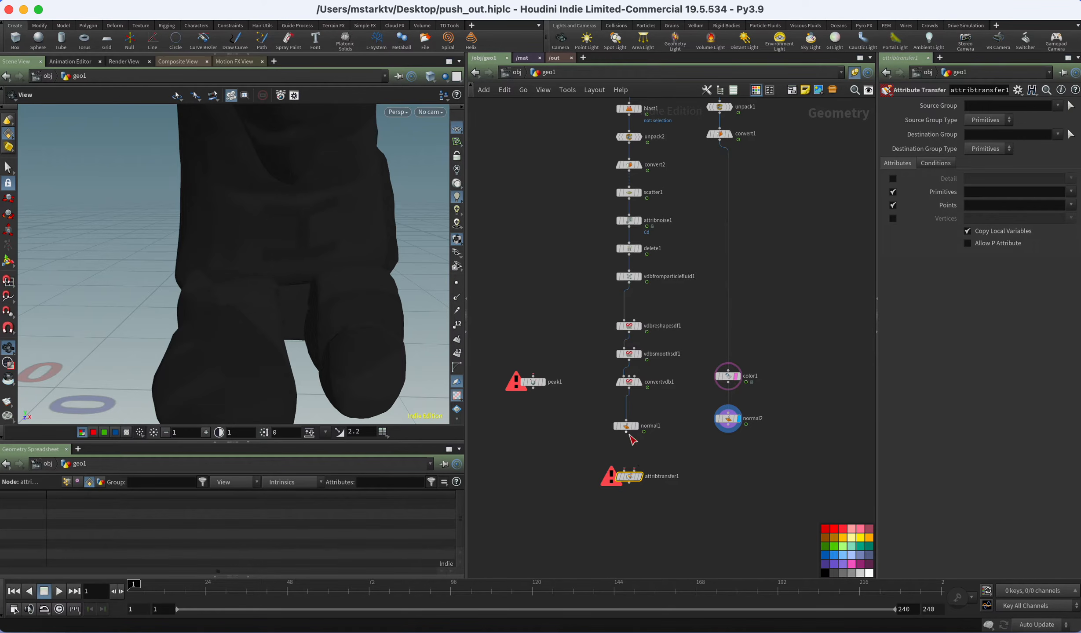
{"action": "left_click_drag", "start_coordinate": [625, 448], "coordinate": [732, 441]}
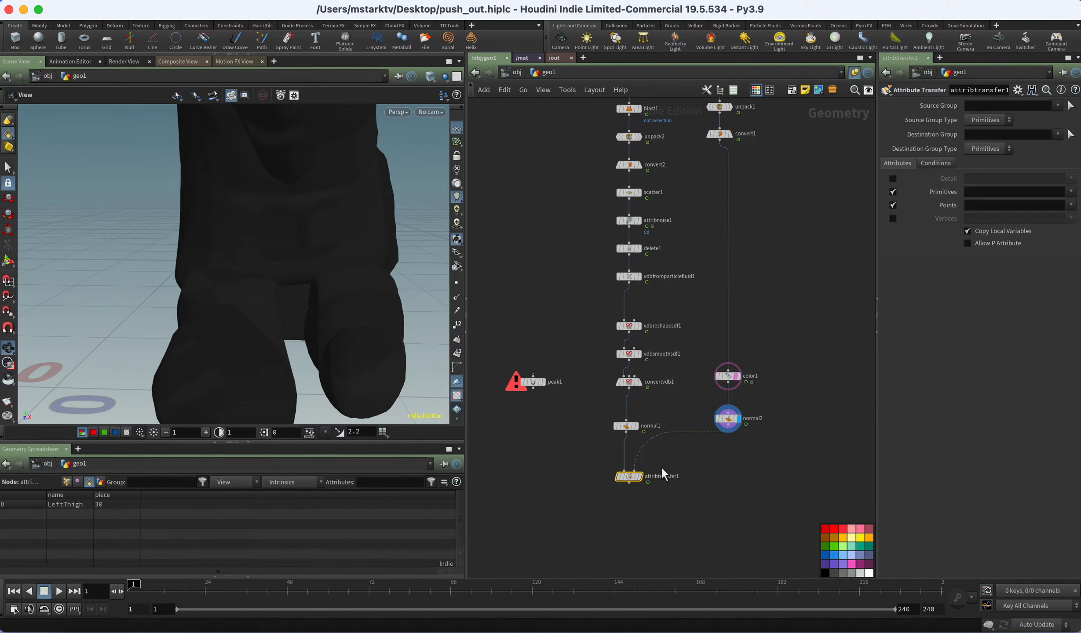
Show the normals, display attribtransfer1 after viewing normal1, and limit its transferred point attributes to N.
{"action": "left_click", "coordinate": [457, 297]}
{"action": "left_click", "coordinate": [637, 427]}
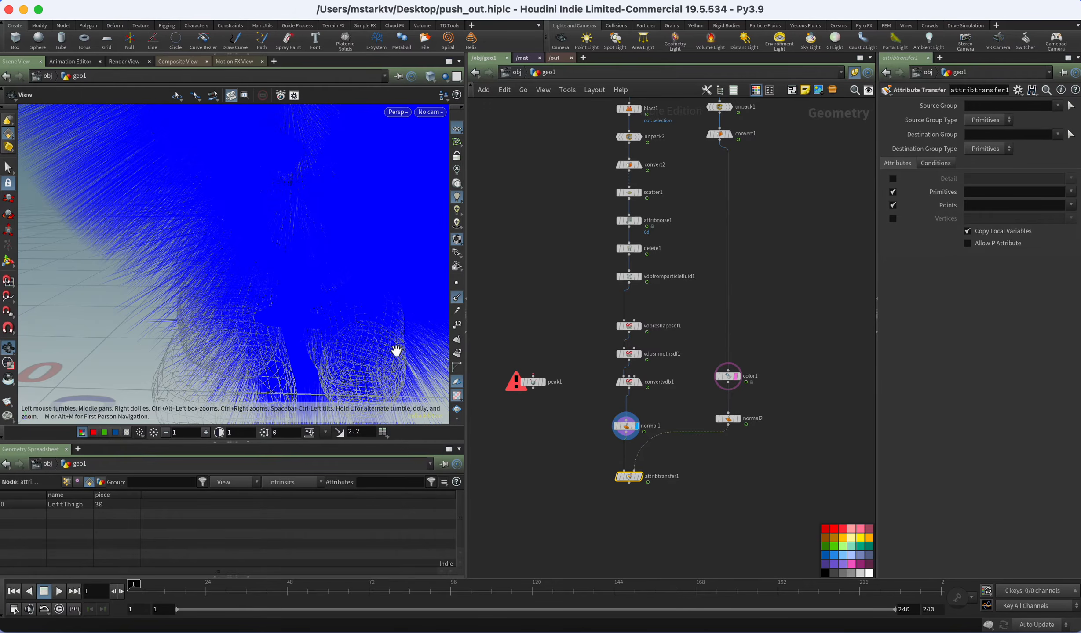
{"action": "left_click", "coordinate": [639, 477]}
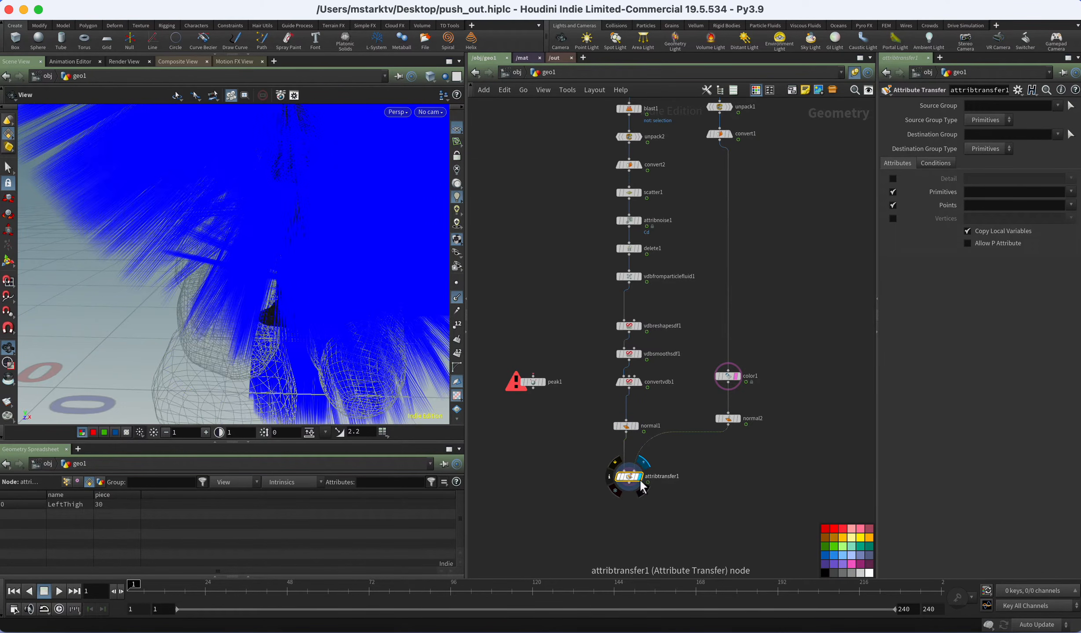
{"action": "left_click", "coordinate": [1070, 205]}
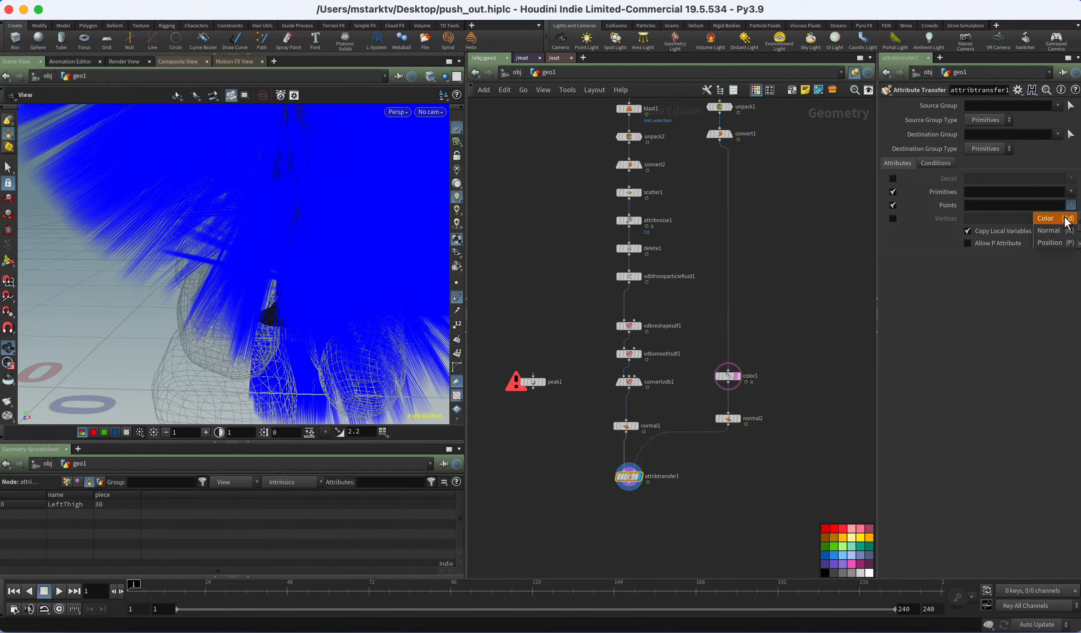
{"action": "left_click", "coordinate": [1051, 230]}
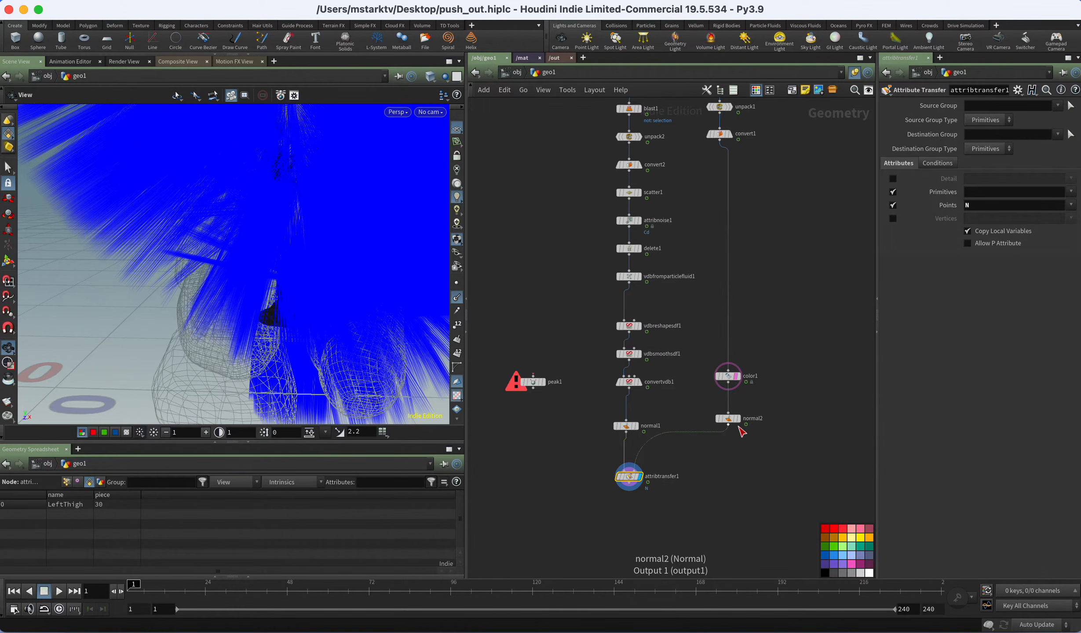
Add an Attribute Swap node and insert it between normal2 and attribtransfer1.
{"action": "key", "text": "Tab"}
{"action": "type", "text": "sw"}
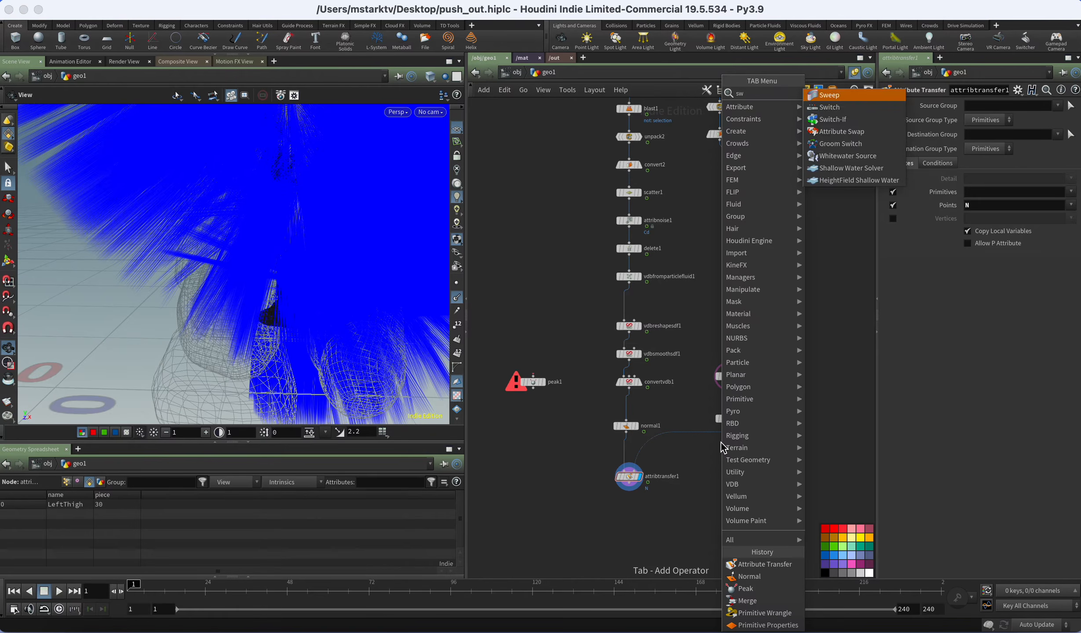
{"action": "type", "text": "ap"}
{"action": "key", "text": "Return"}
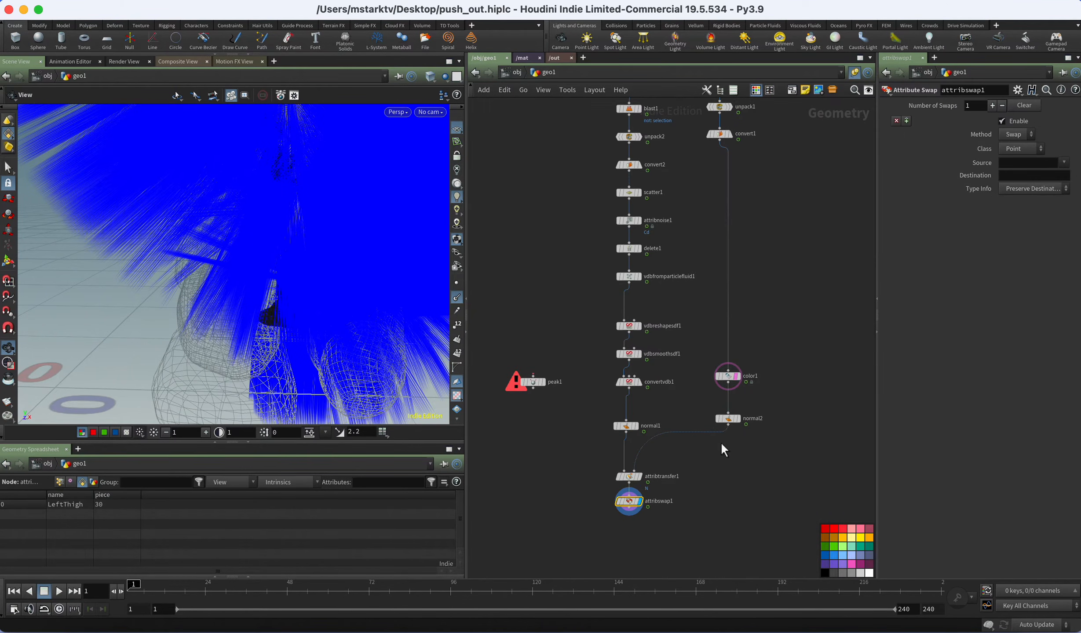
{"action": "left_click", "coordinate": [630, 504]}
{"action": "left_click_drag", "start_coordinate": [630, 506], "coordinate": [726, 437]}
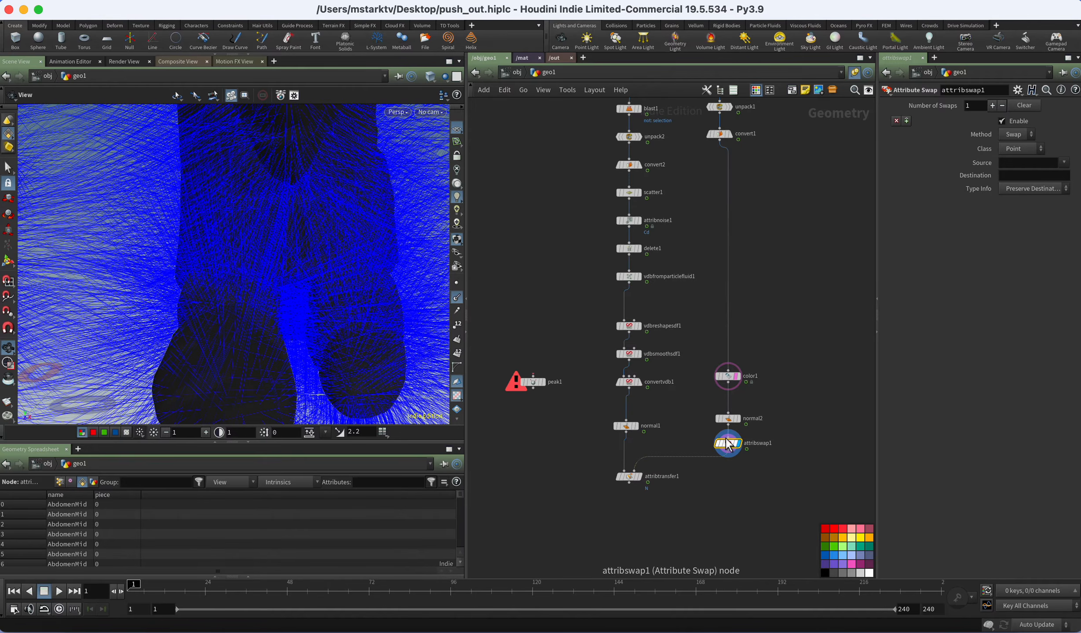
Set the Attribute Swap source to the point attribute N and its destination to inside.
{"action": "left_click", "coordinate": [1064, 163]}
{"action": "left_click", "coordinate": [1053, 188]}
{"action": "left_click", "coordinate": [1041, 175]}
{"action": "type", "text": "inside"}
{"action": "key", "text": "Return"}
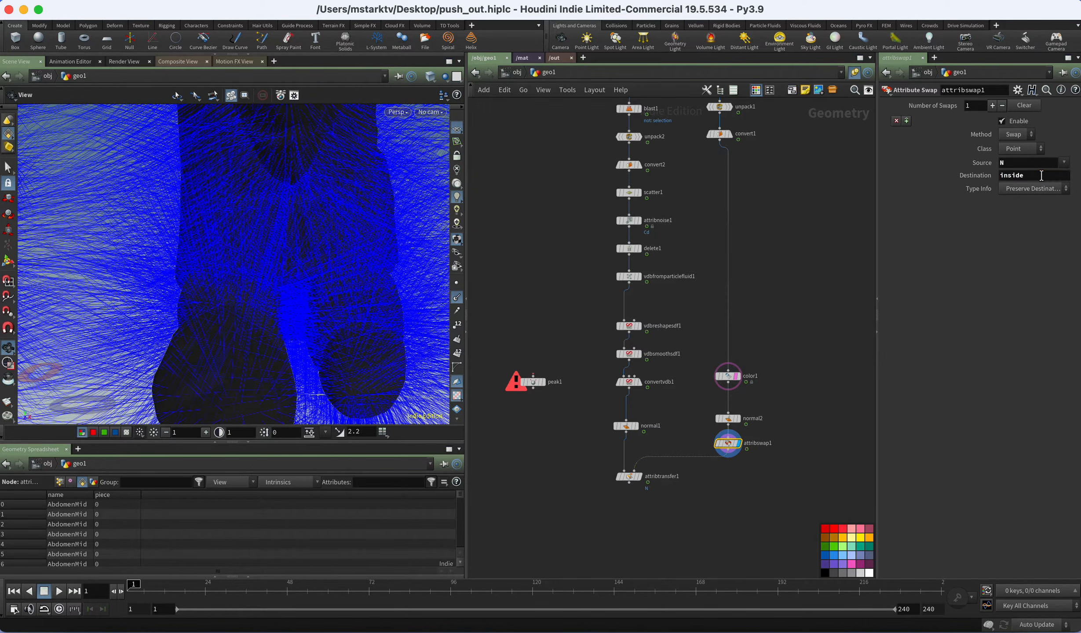
Display attribtransfer1 again, turn off the normals display, and frame the mesh in the viewport.
{"action": "mouse_move", "coordinate": [633, 483]}
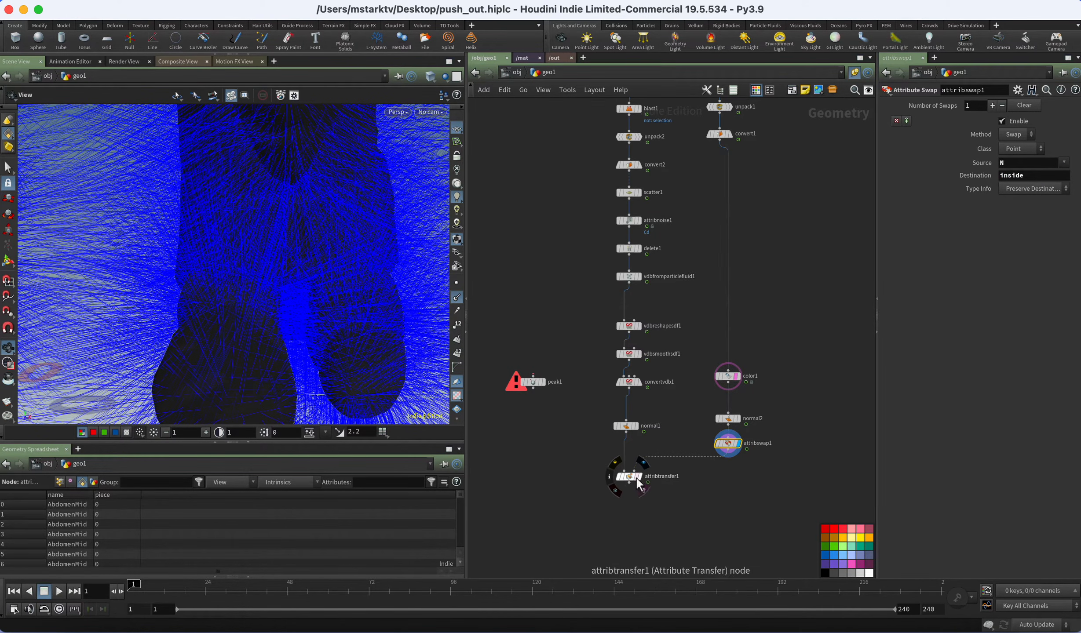
{"action": "left_click", "coordinate": [638, 482]}
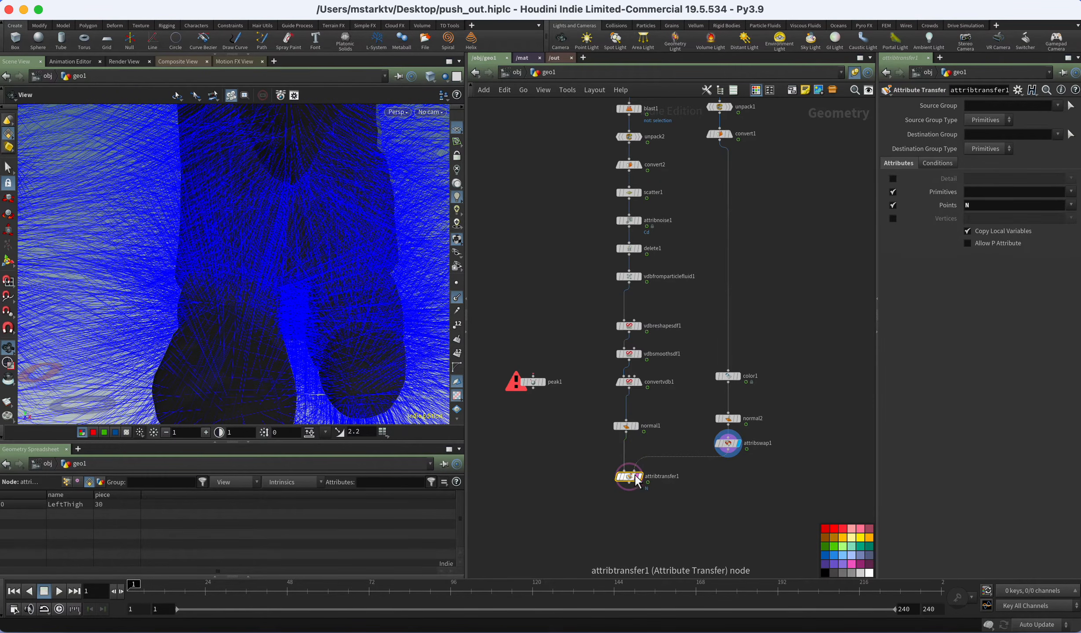
{"action": "left_click", "coordinate": [641, 478]}
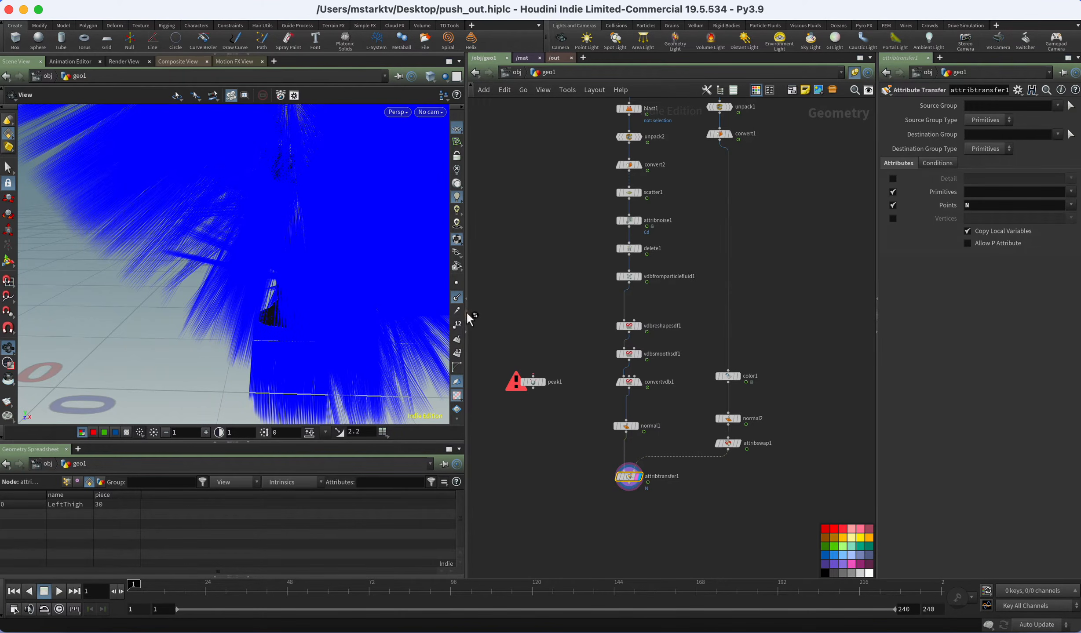
{"action": "left_click", "coordinate": [457, 298]}
{"action": "left_click", "coordinate": [457, 298]}
{"action": "left_click", "coordinate": [457, 299]}
{"action": "key", "text": "g"}
{"action": "left_click_drag", "start_coordinate": [357, 217], "coordinate": [396, 264]}
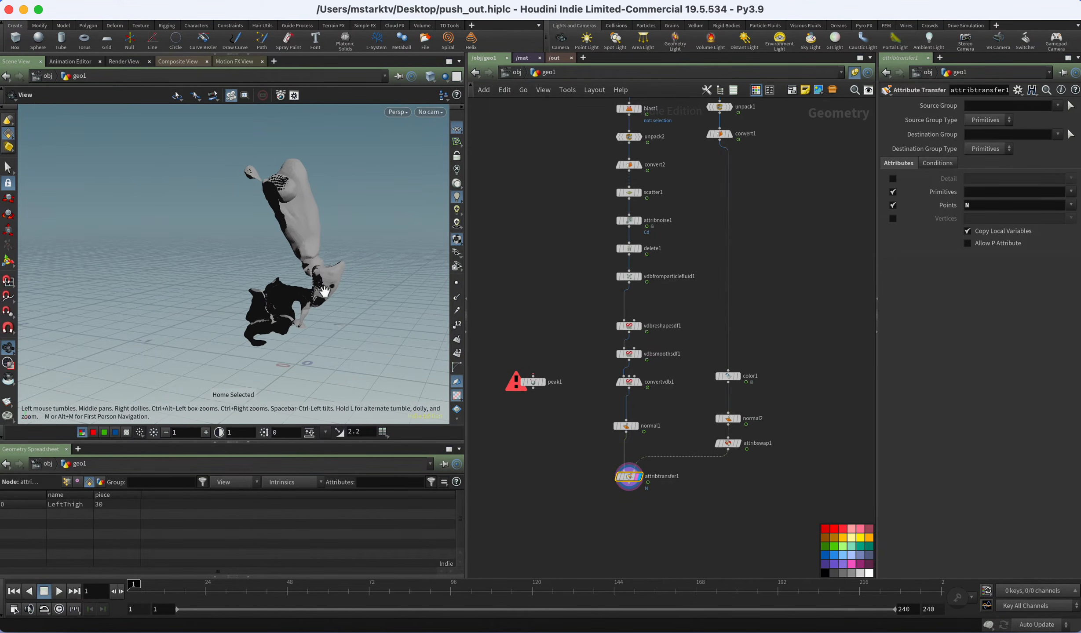
Examine the surface of the attribtransfer1 mesh up close in both shaded and wireframe display, with different viewport lighting.
{"action": "left_click", "coordinate": [459, 184]}
{"action": "left_click_drag", "start_coordinate": [288, 280], "coordinate": [337, 279]}
{"action": "key", "text": "s"}
{"action": "key", "text": "w"}
{"action": "key", "text": "w"}
{"action": "key", "text": "w"}
{"action": "key", "text": "shift+w"}
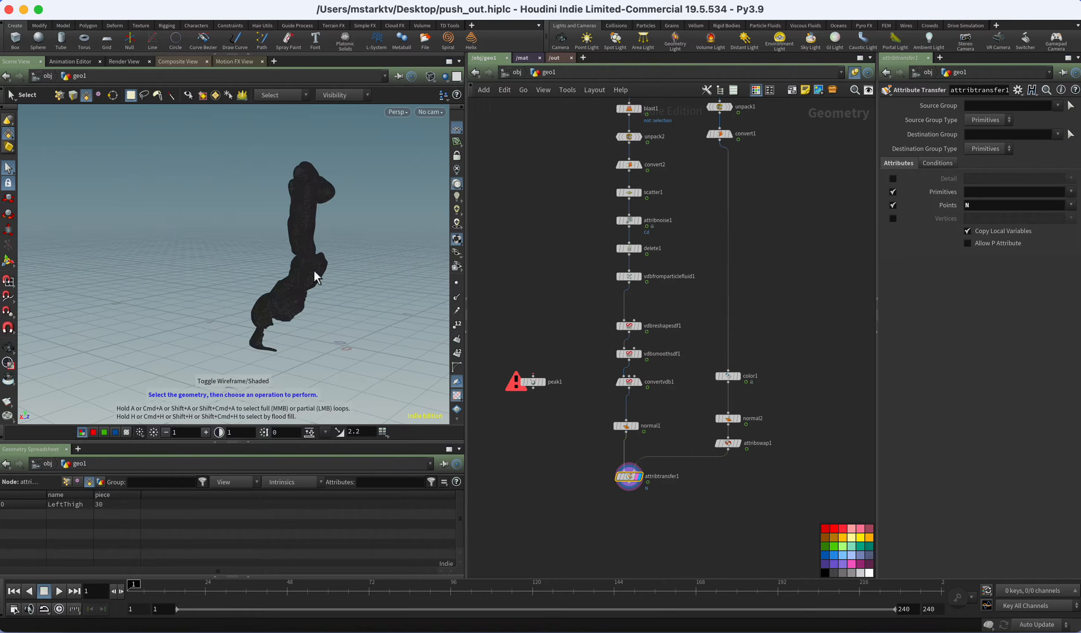
{"action": "scroll", "coordinate": [313, 269], "scroll_direction": "up", "scroll_amount": 5, "text": "alt"}
{"action": "scroll", "coordinate": [313, 269], "scroll_direction": "up", "scroll_amount": 3}
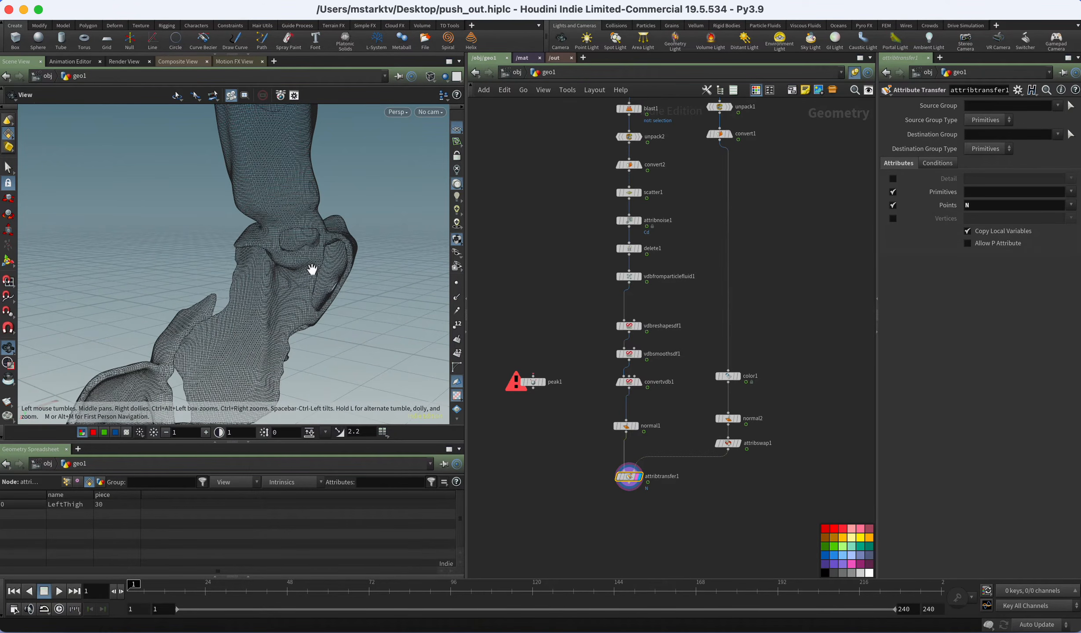
{"action": "scroll", "coordinate": [299, 272], "scroll_direction": "up", "scroll_amount": 3}
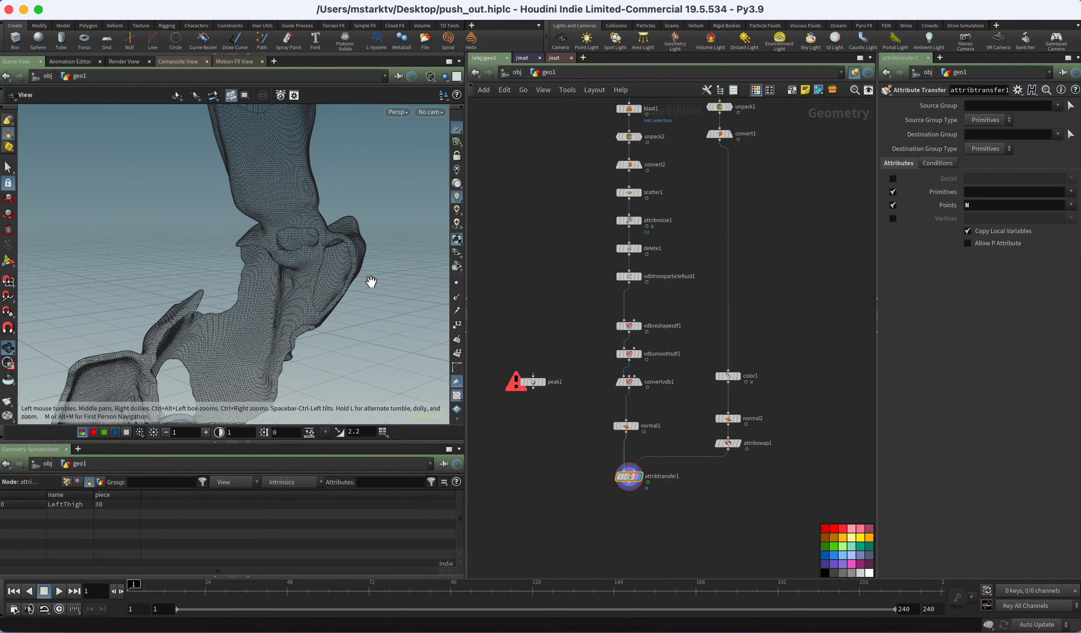
{"action": "key", "text": "w"}
{"action": "scroll", "coordinate": [376, 306], "scroll_direction": "up", "scroll_amount": 5}
{"action": "left_click_drag", "start_coordinate": [415, 309], "coordinate": [316, 286]}
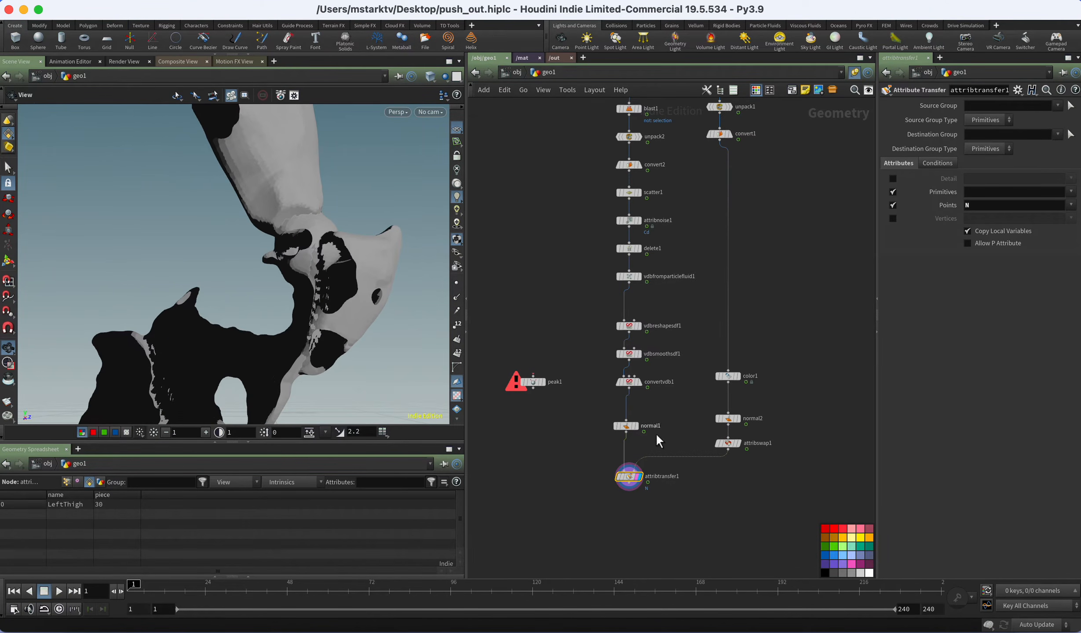
{"action": "mouse_move", "coordinate": [337, 314]}
{"action": "left_mouse_down"}
{"action": "mouse_move", "coordinate": [431, 321]}
{"action": "mouse_move", "coordinate": [262, 341]}
{"action": "mouse_move", "coordinate": [314, 352]}
{"action": "left_mouse_up"}
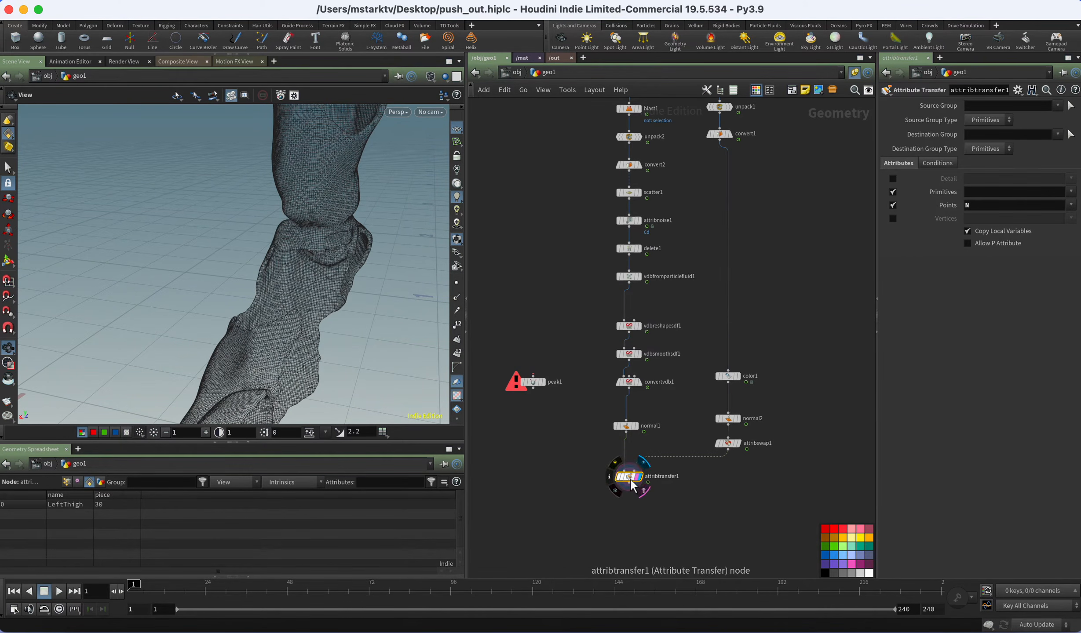
Check the point attributes in attribtransfer1's node info against its Points setting, and inspect attribswap1.
{"action": "left_click", "coordinate": [610, 478]}
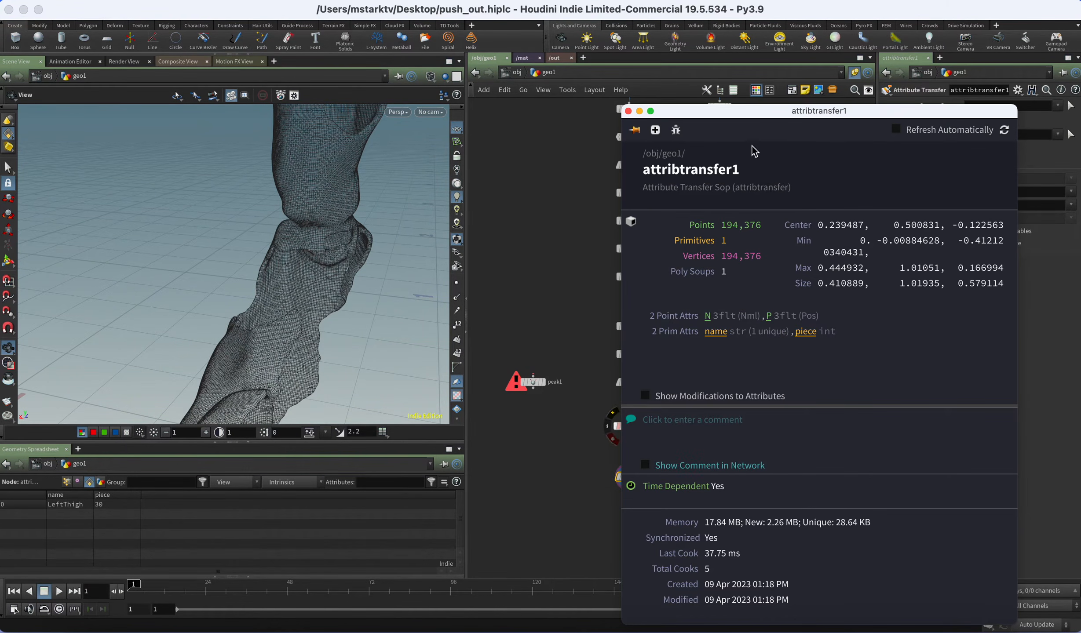
{"action": "left_click_drag", "start_coordinate": [762, 119], "coordinate": [369, 171]}
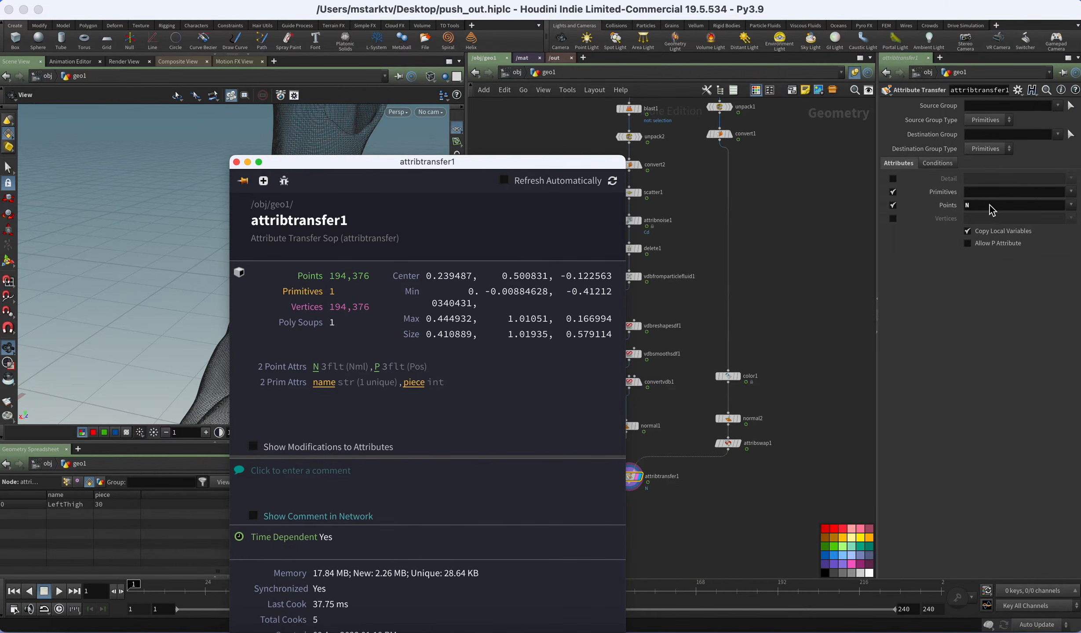
{"action": "left_click", "coordinate": [988, 206]}
{"action": "left_click", "coordinate": [735, 445]}
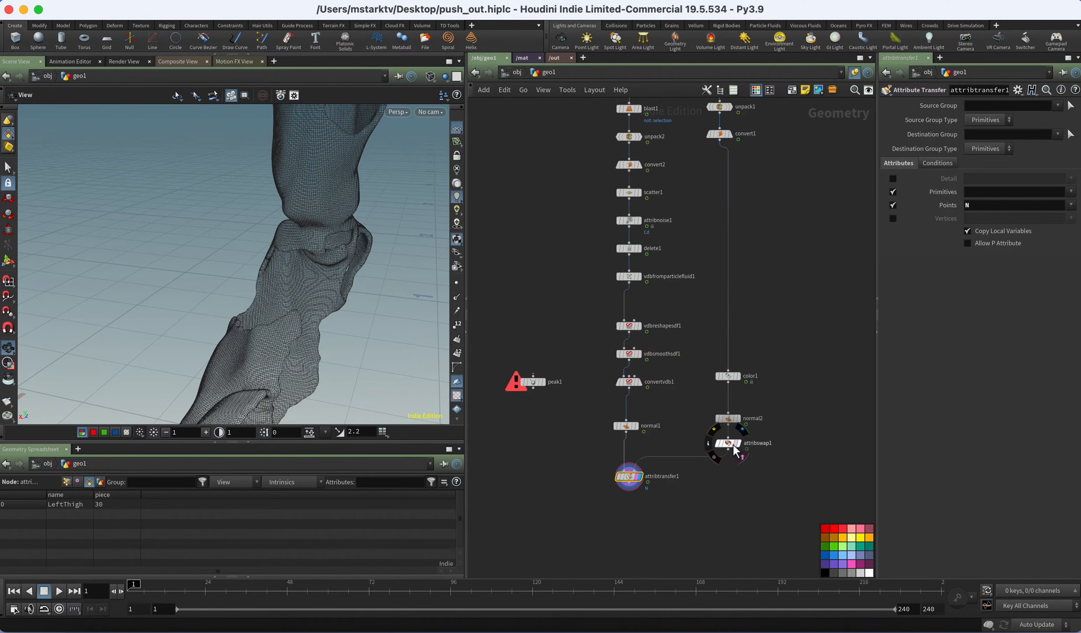
{"action": "left_click", "coordinate": [735, 449]}
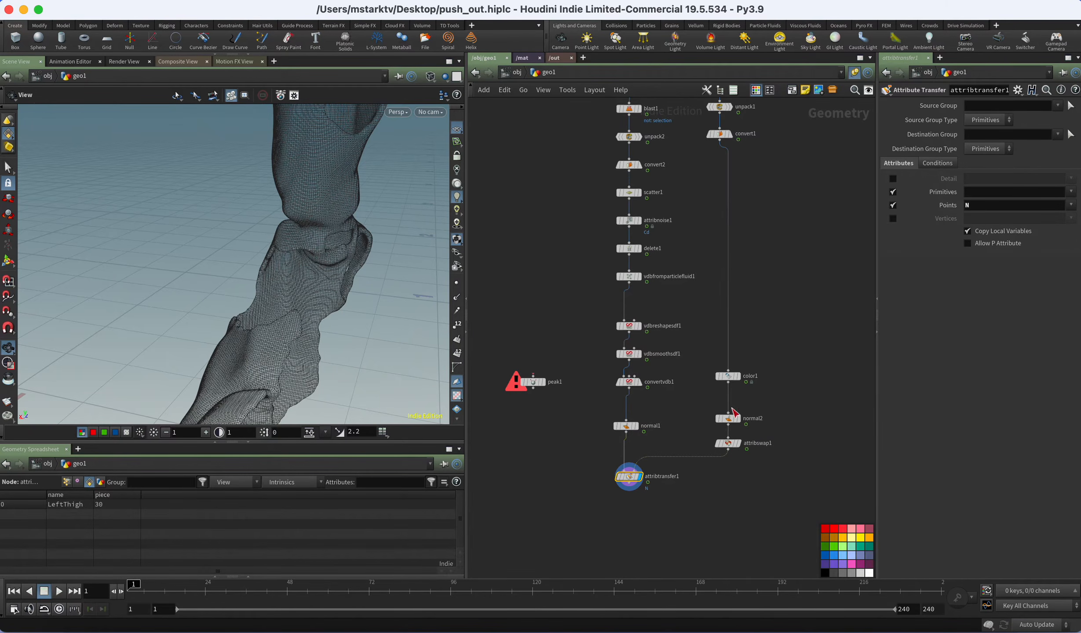
Set attribtransfer1's transferred point attribute to inside and disable its Distance Threshold condition.
{"action": "left_click", "coordinate": [728, 443]}
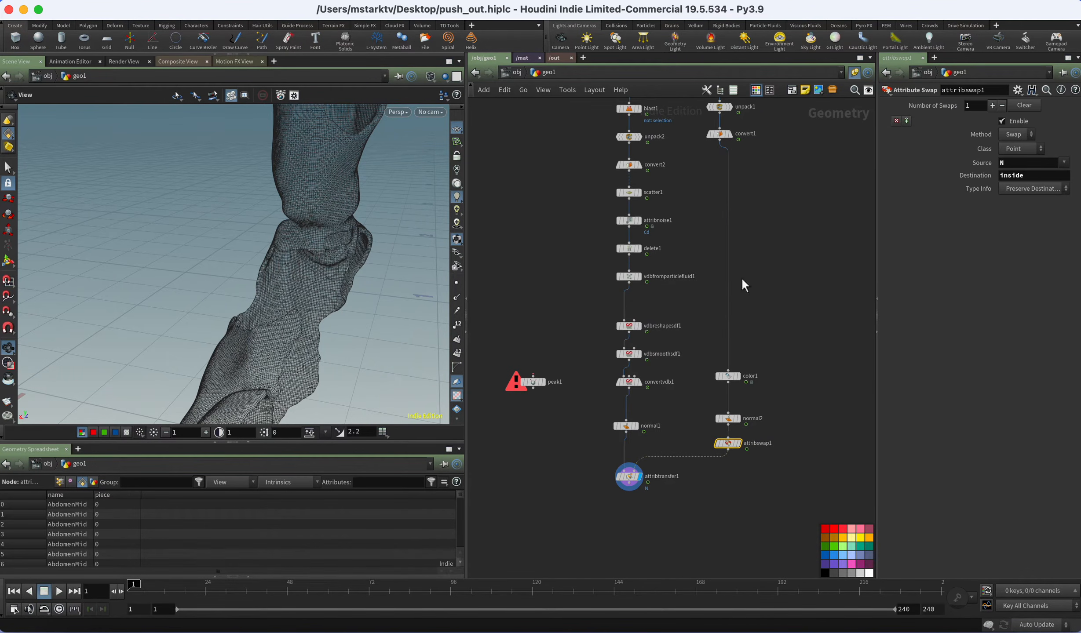
{"action": "left_click", "coordinate": [636, 479]}
{"action": "double_click", "coordinate": [980, 205]}
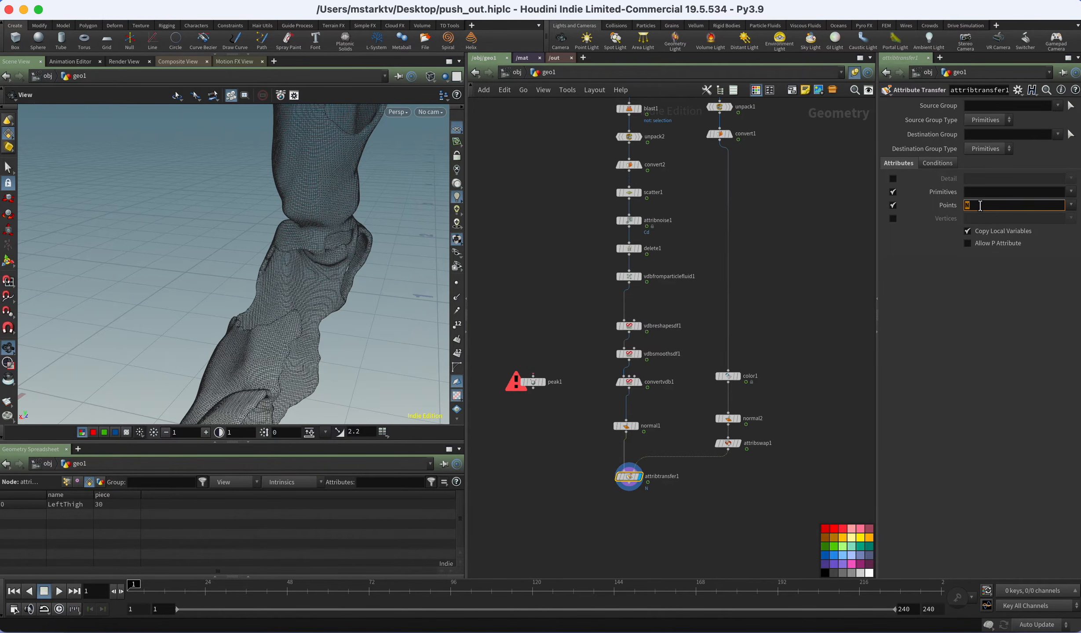
{"action": "key", "text": "Return"}
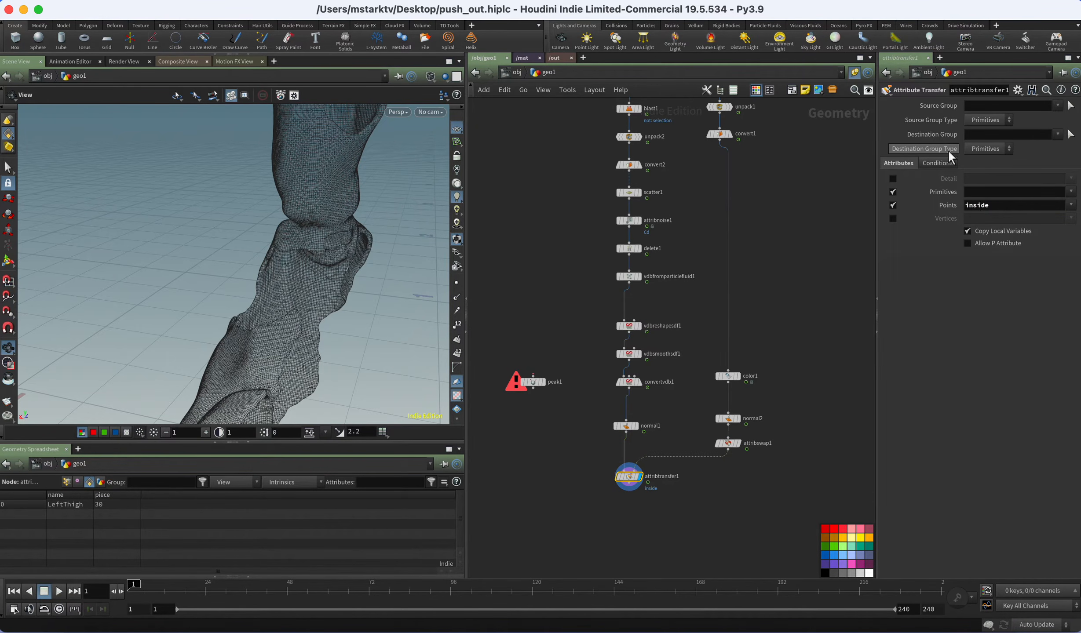
{"action": "left_click", "coordinate": [944, 162]}
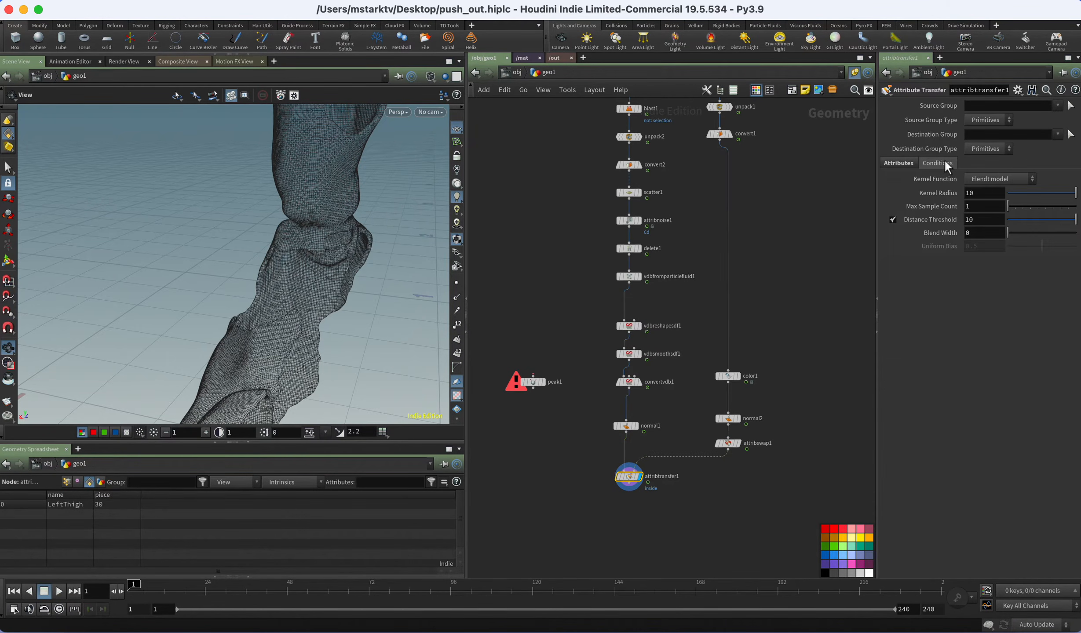
{"action": "left_click", "coordinate": [893, 218]}
Visualize the inside point attribute from attribtransfer1's node info and examine it on the mesh.
{"action": "mouse_move", "coordinate": [614, 484]}
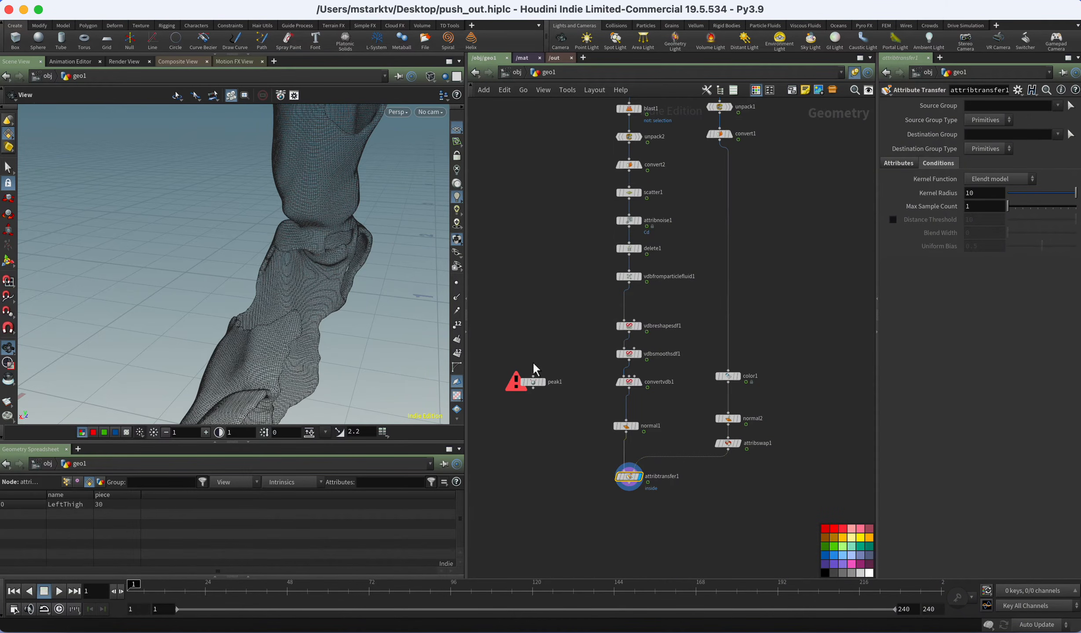
{"action": "scroll", "coordinate": [457, 387], "scroll_direction": "down", "scroll_amount": 3}
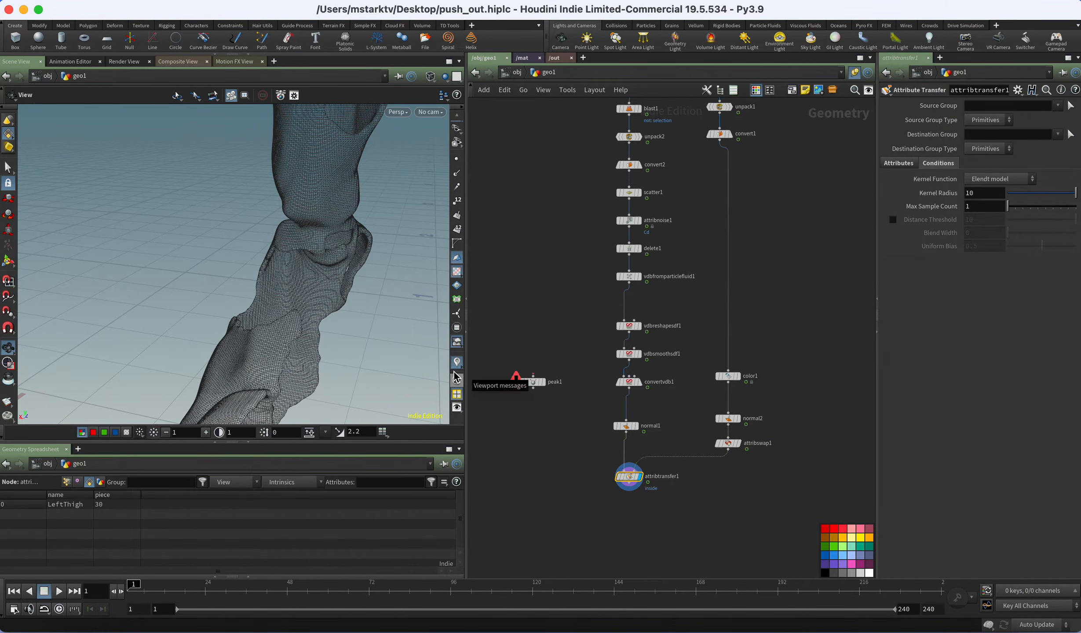
{"action": "left_click", "coordinate": [457, 381]}
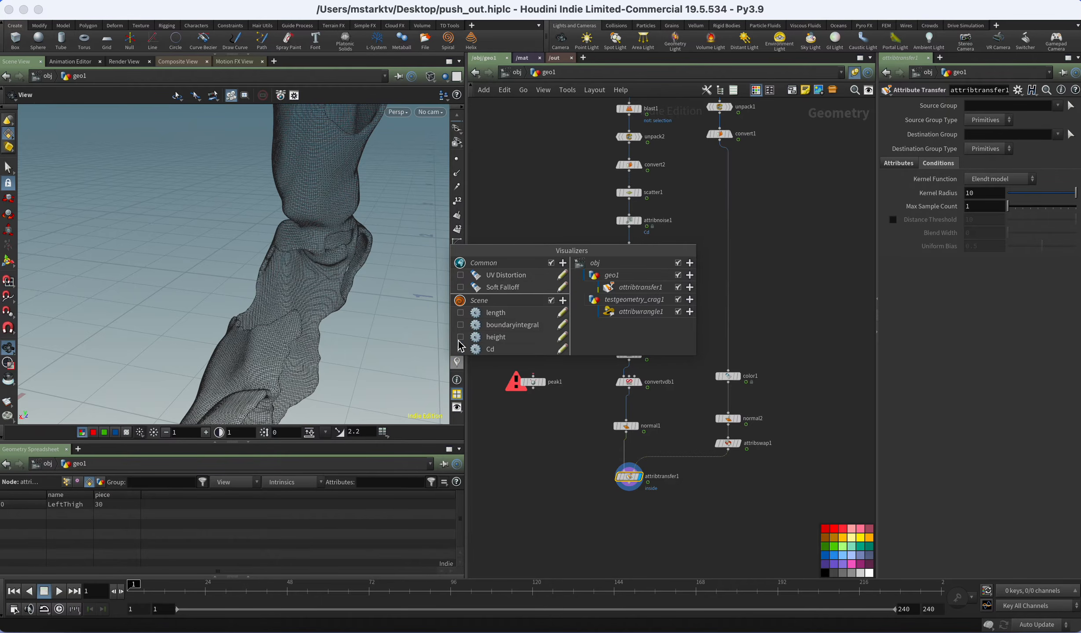
{"action": "left_click", "coordinate": [509, 423]}
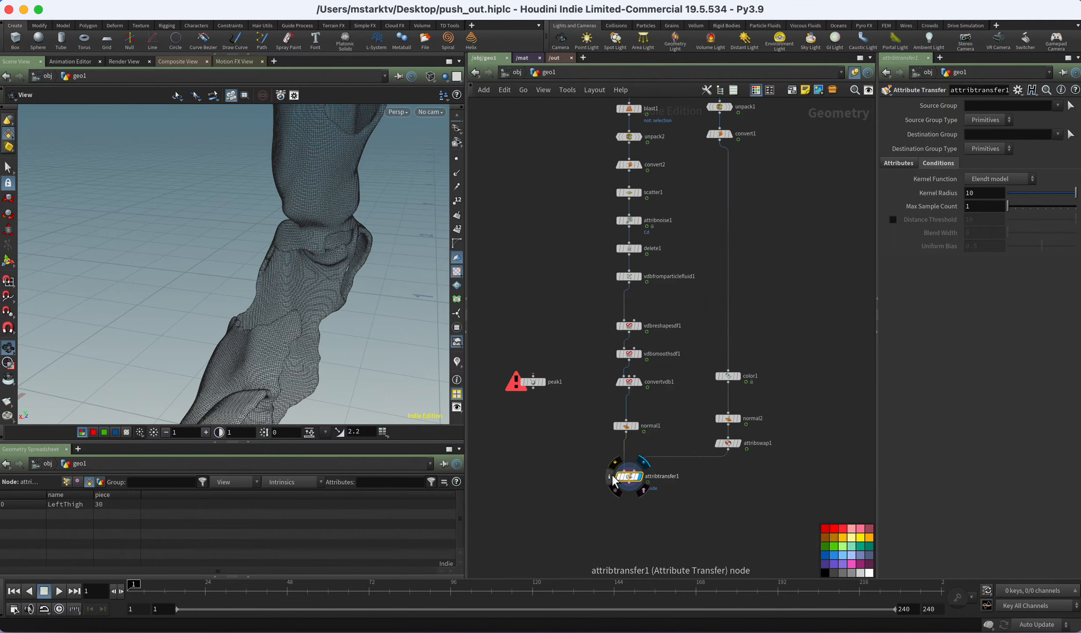
{"action": "left_click", "coordinate": [609, 477]}
{"action": "left_click", "coordinate": [719, 354]}
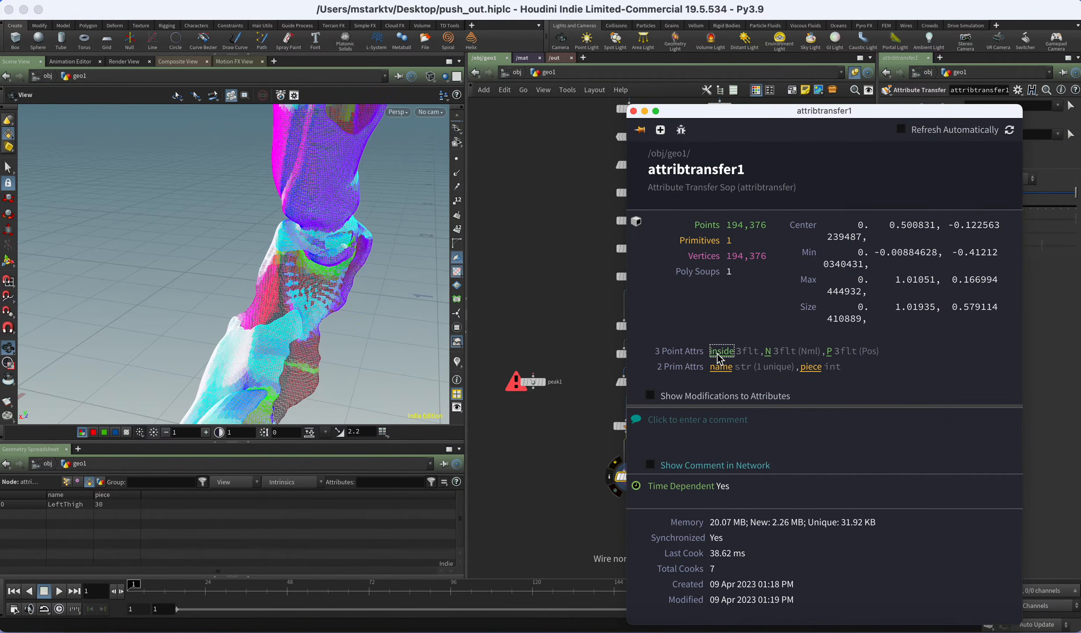
{"action": "left_click_drag", "start_coordinate": [362, 326], "coordinate": [356, 301]}
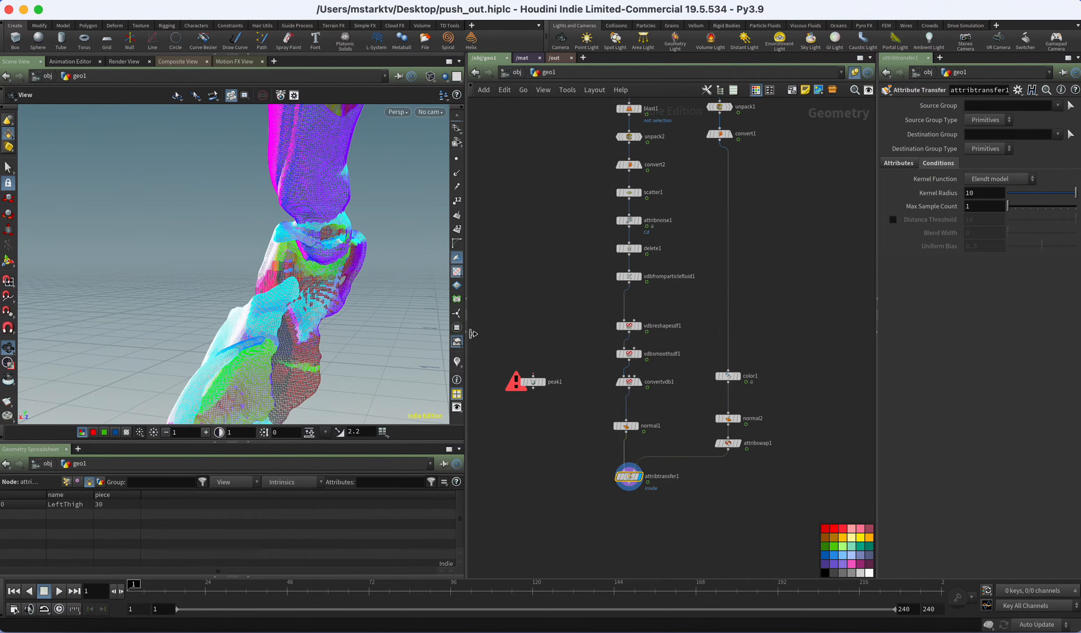
{"action": "left_click_drag", "start_coordinate": [635, 514], "coordinate": [602, 384]}
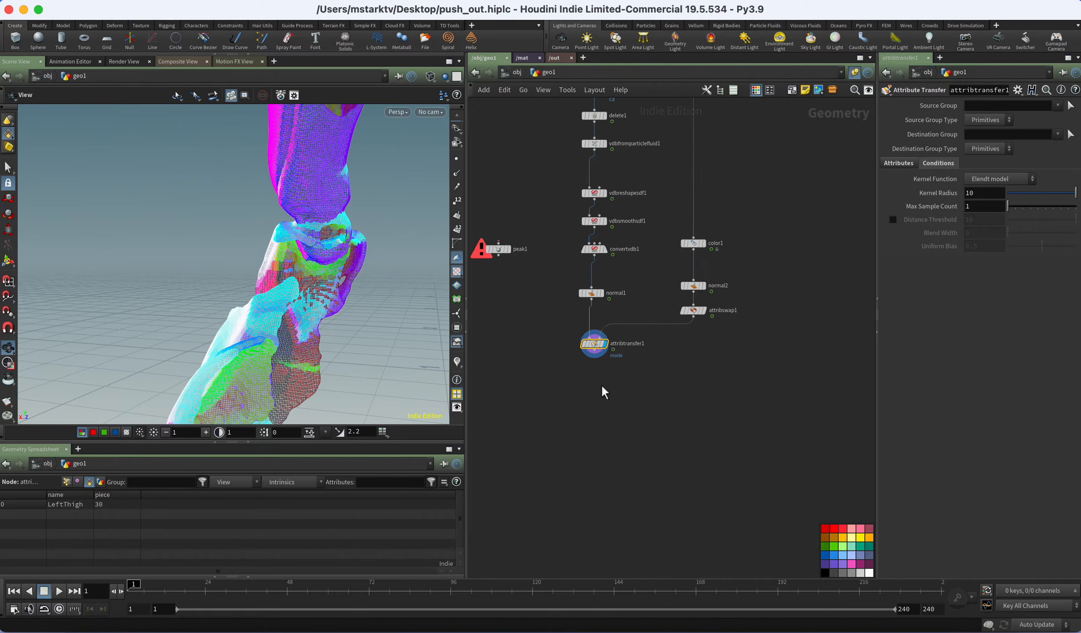
Turn off the inside visualizer for the scene.
{"action": "left_click", "coordinate": [457, 362]}
{"action": "left_click", "coordinate": [510, 356]}
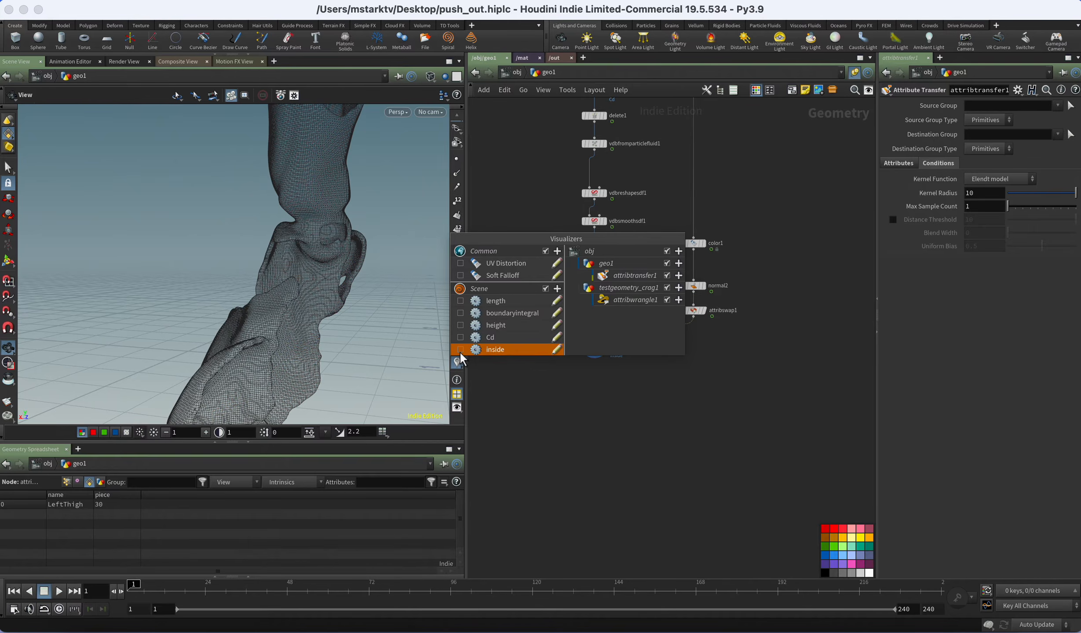
{"action": "left_click", "coordinate": [555, 423]}
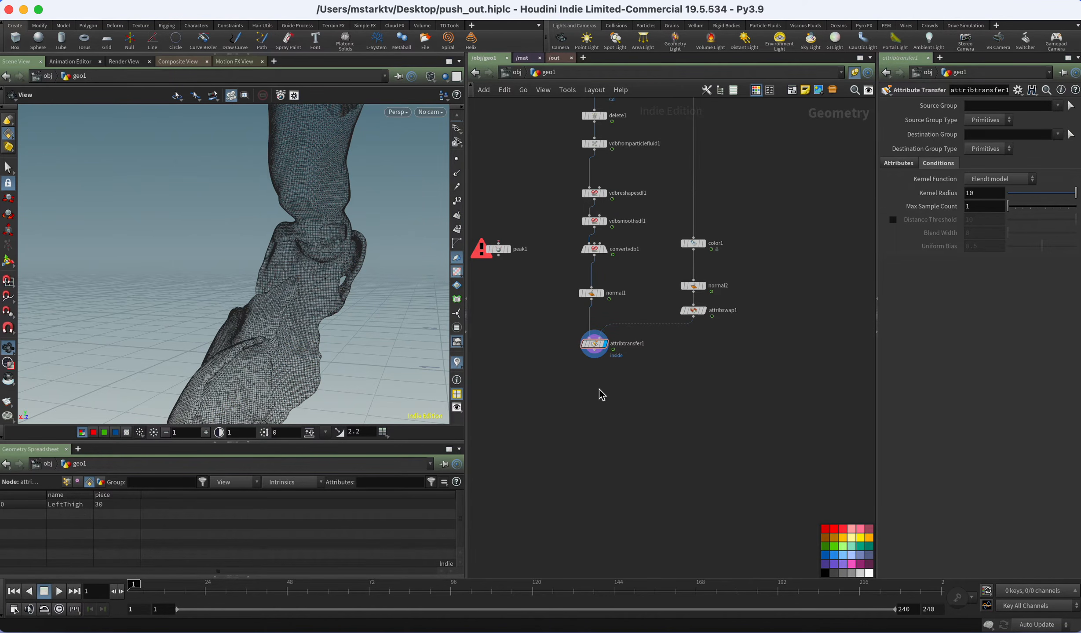
Add an Attribute Wrangle below attribtransfer1 and display it.
{"action": "key", "text": "Tab"}
{"action": "type", "text": "wra"}
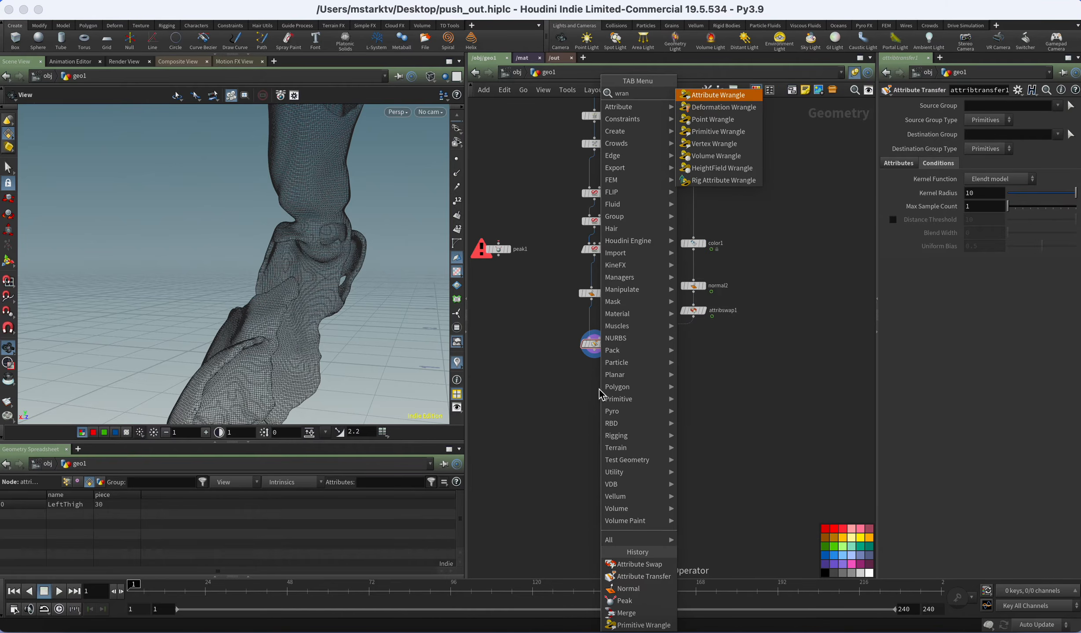
{"action": "key", "text": "Return"}
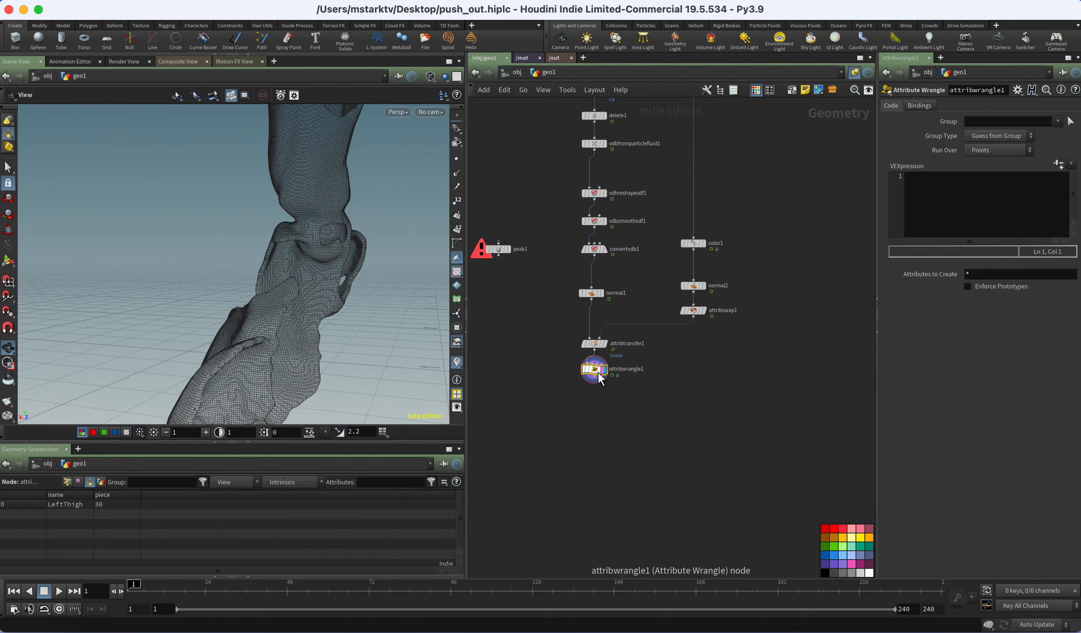
Enter v@inside=normalize(v@inside); as the VEX code of attribwrangle1.
{"action": "left_click", "coordinate": [948, 233]}
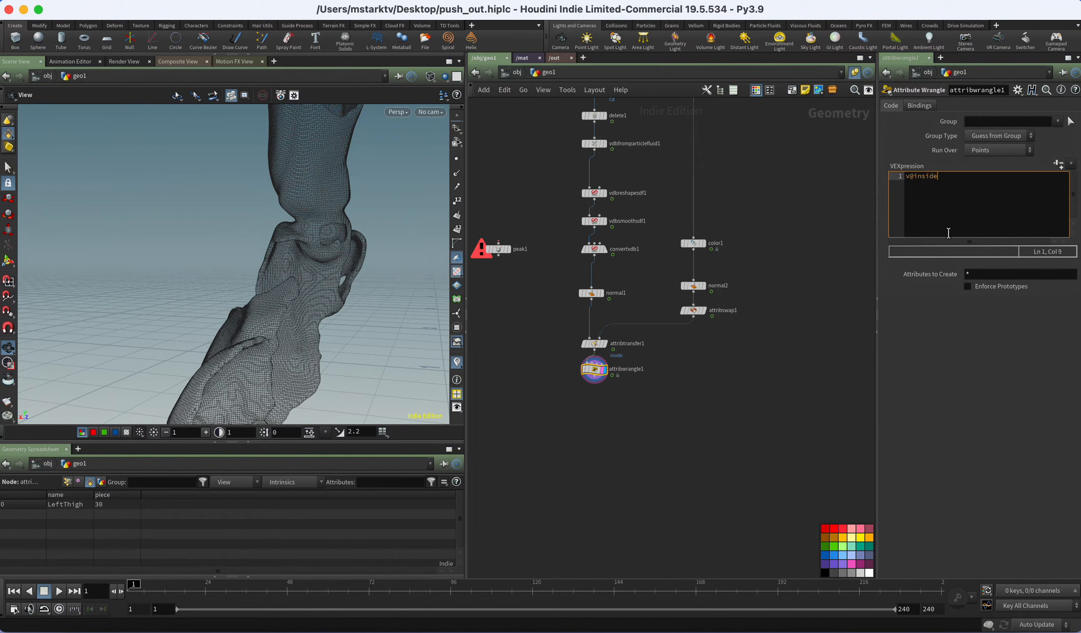
{"action": "type", "text": "=nrom"}
{"action": "key", "text": "BackSpace"}
{"action": "key", "text": "BackSpace"}
{"action": "key", "text": "BackSpace"}
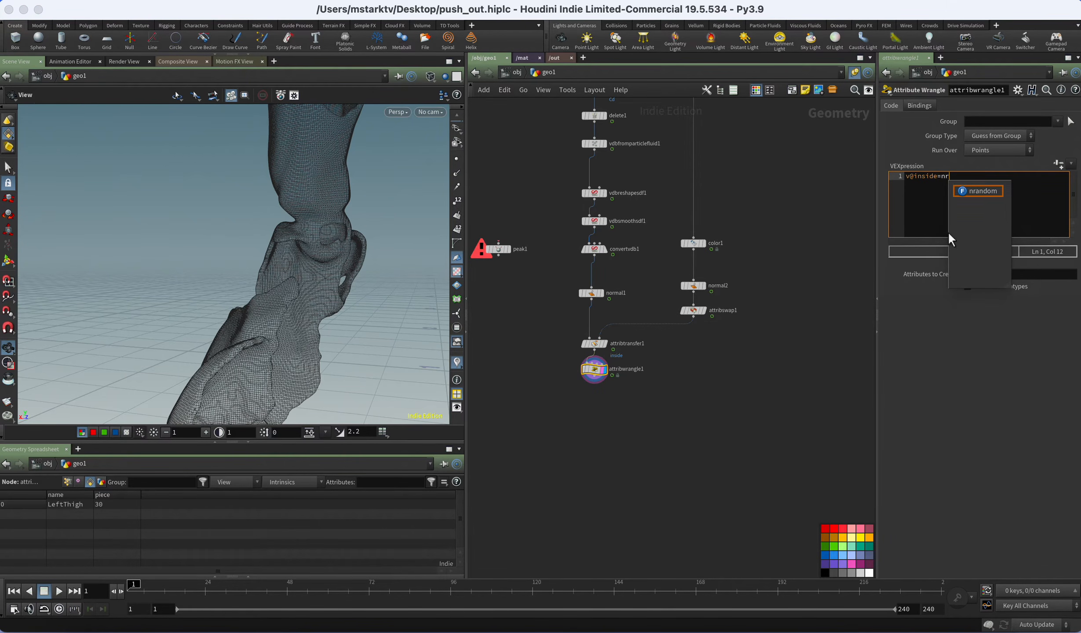
{"action": "type", "text": "ormalize("}
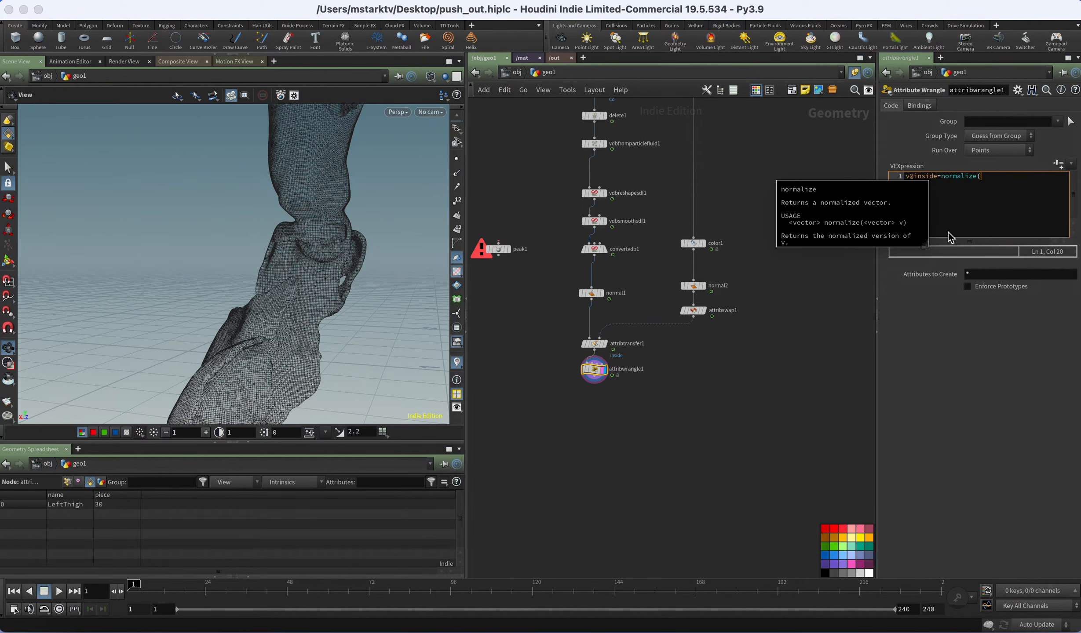
{"action": "type", "text": "v@inside);"}
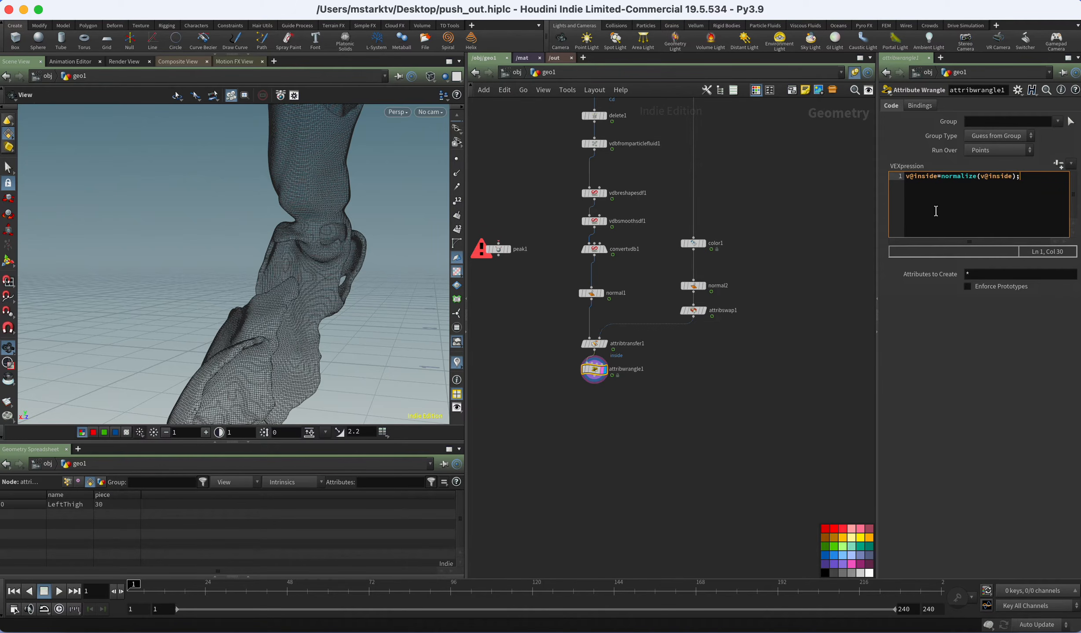
Preview the inside attribute of attribswap1's output through attribwrangle1 and reconnect attribtransfer1 as the wrangle's input.
{"action": "mouse_move", "coordinate": [702, 318]}
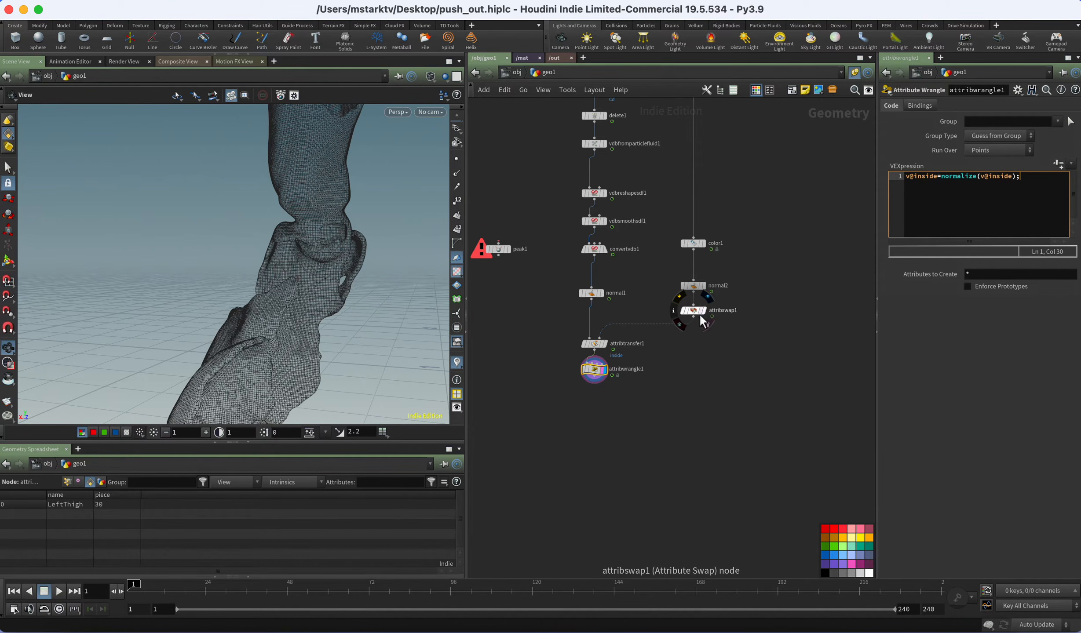
{"action": "left_click_drag", "start_coordinate": [695, 316], "coordinate": [588, 368]}
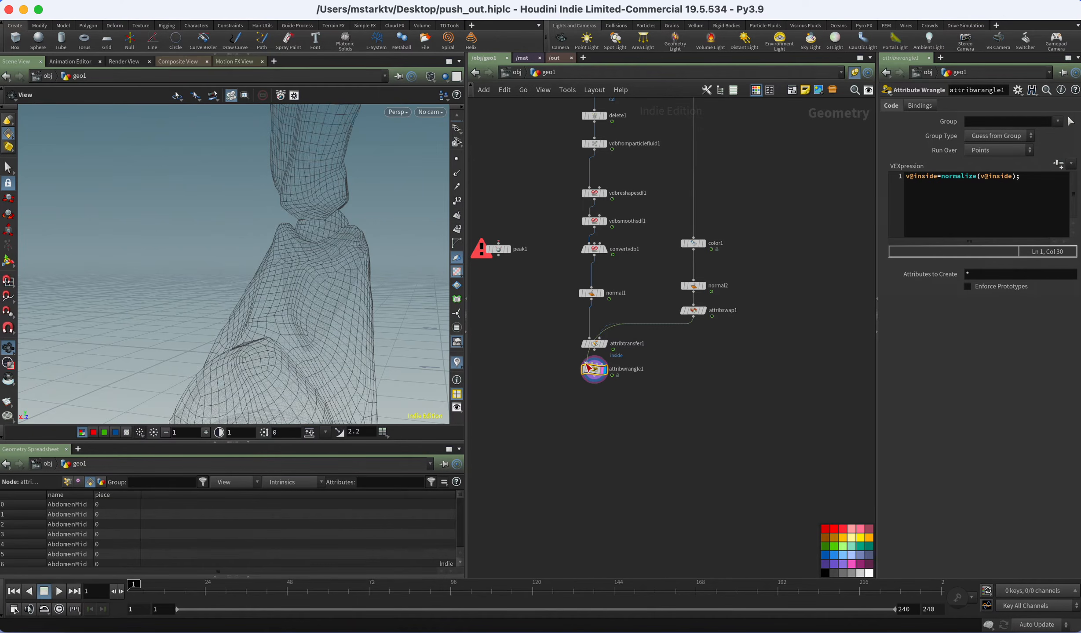
{"action": "left_click", "coordinate": [457, 358]}
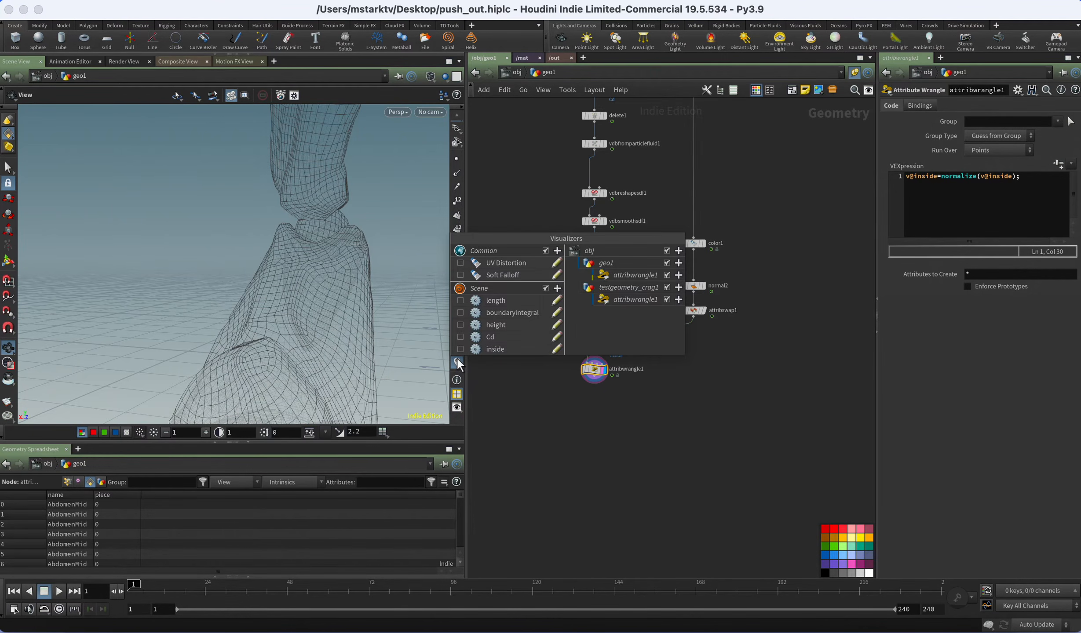
{"action": "left_click", "coordinate": [460, 349]}
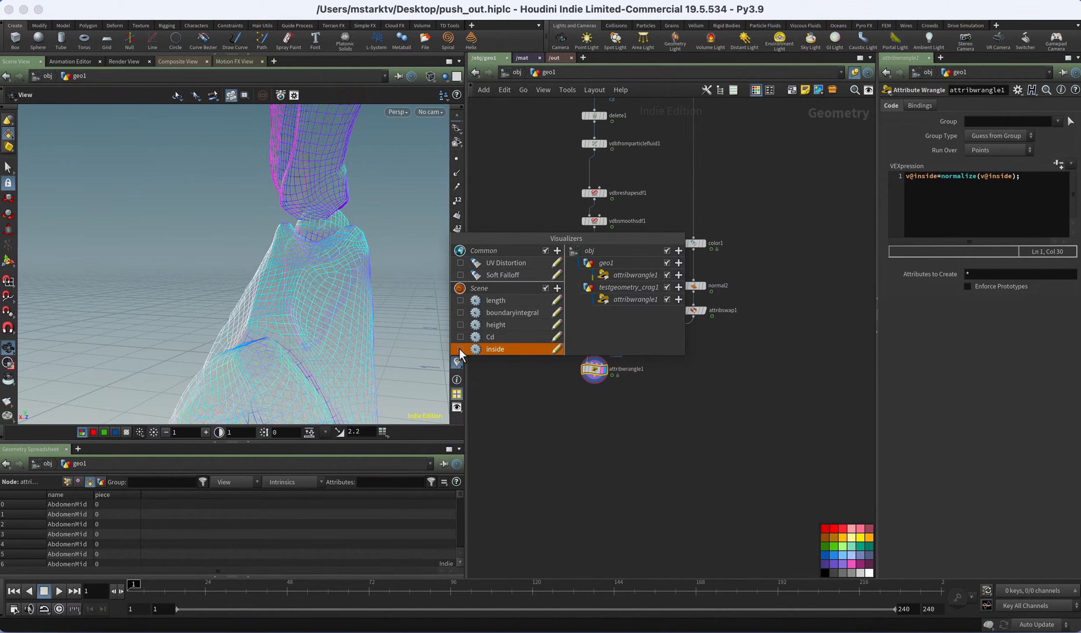
{"action": "left_click", "coordinate": [460, 349]}
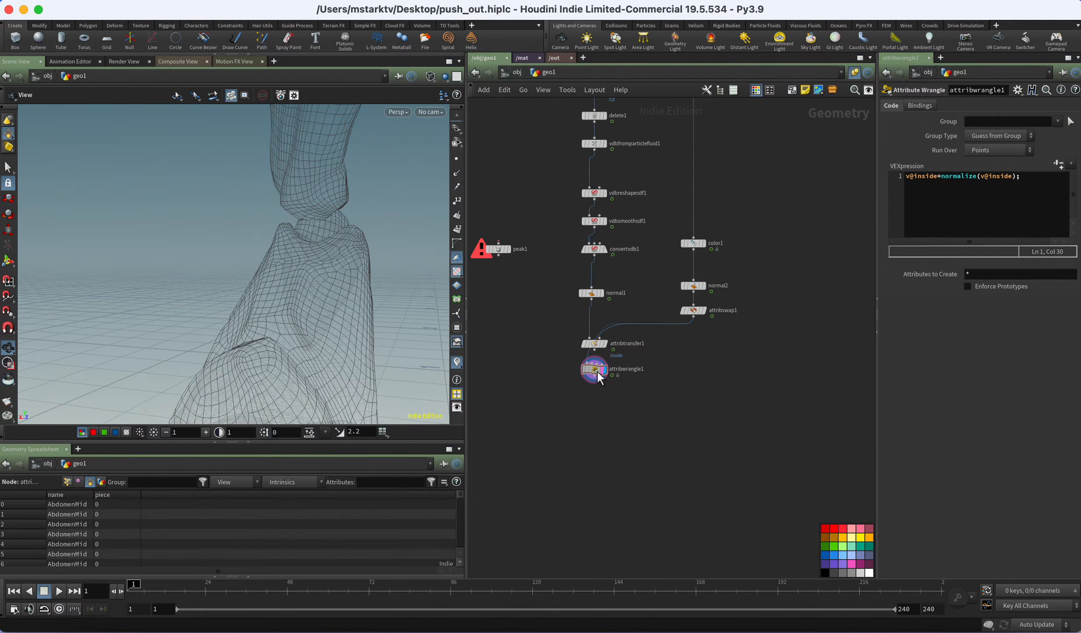
{"action": "key", "text": "u"}
{"action": "left_click_drag", "start_coordinate": [592, 363], "coordinate": [594, 349]}
Add a second line to the attribwrangle1 code: vector inside = v@inside;.
{"action": "left_click", "coordinate": [1047, 188]}
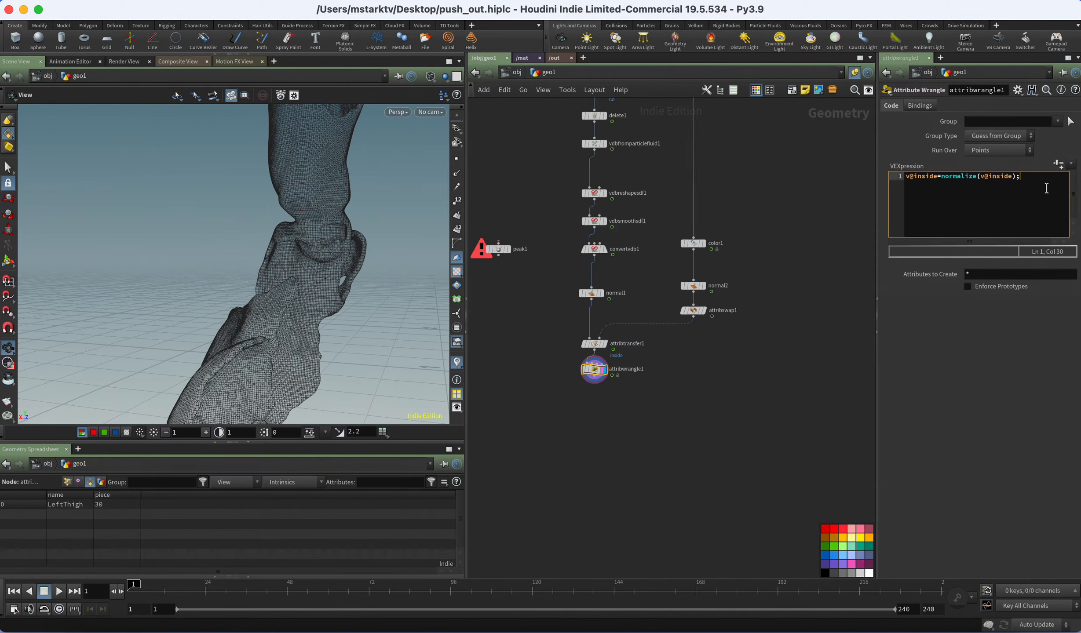
{"action": "key", "text": "Return"}
{"action": "type", "text": "vector"}
{"action": "type", "text": "inside = v@inside;"}
{"action": "key", "text": "Return"}
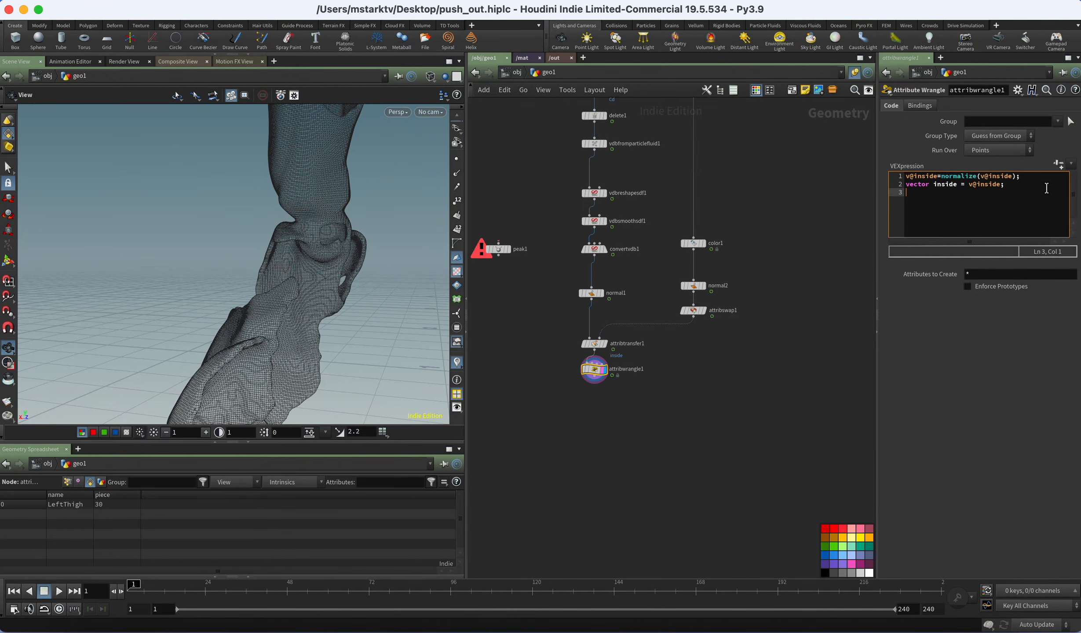
Add a third line to the wrangle code declaring the angle channel: float angle ch("max_angle");.
{"action": "type", "text": "loat"}
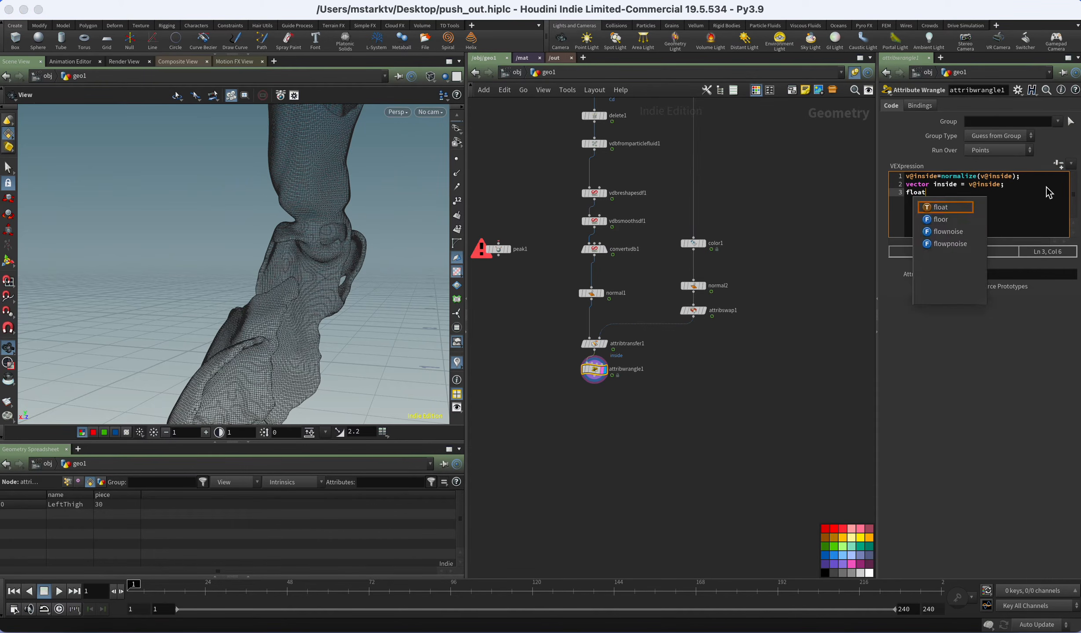
{"action": "type", "text": " angle ch(\""}
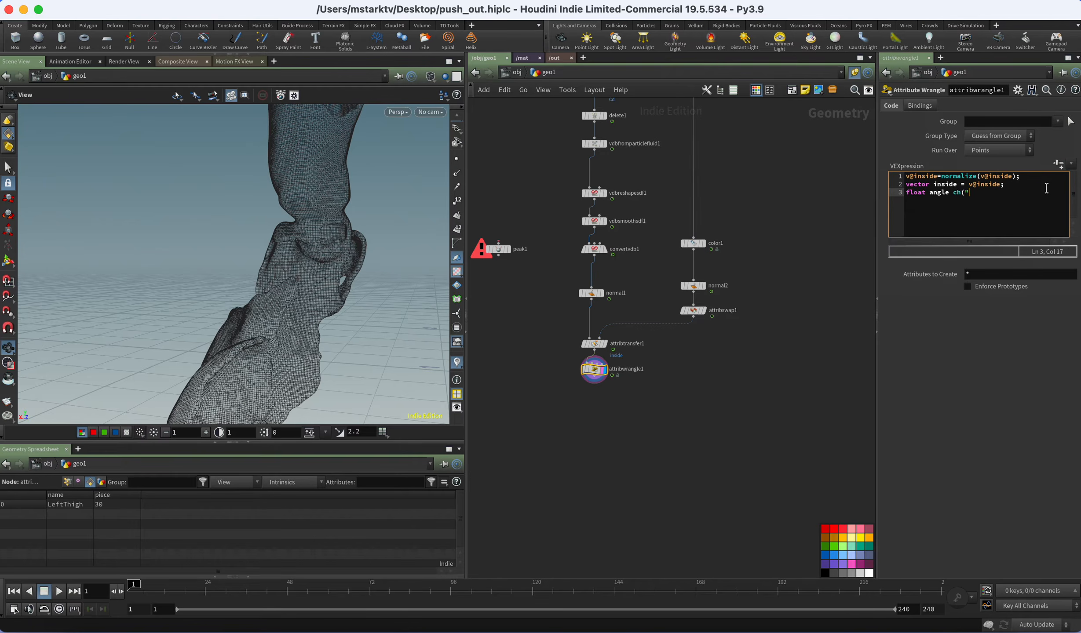
{"action": "type", "text": "max_angle\");"}
{"action": "key", "text": "Return"}
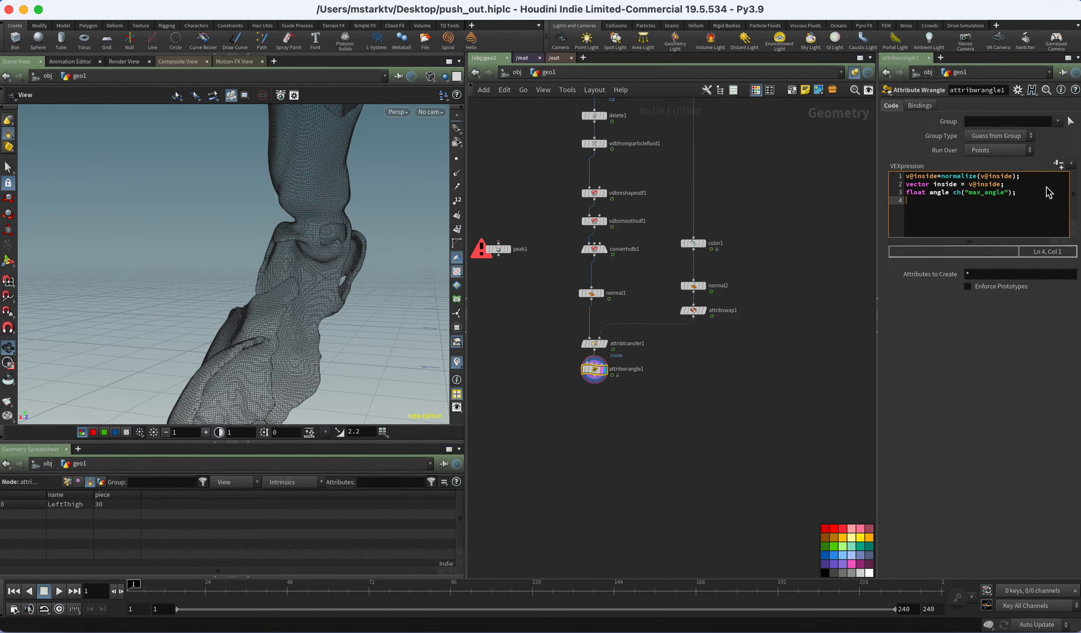
Add a fourth line with an if test on dot(@N, inside) > angle that sets i@group_outside=1;.
{"action": "type", "text": "if("}
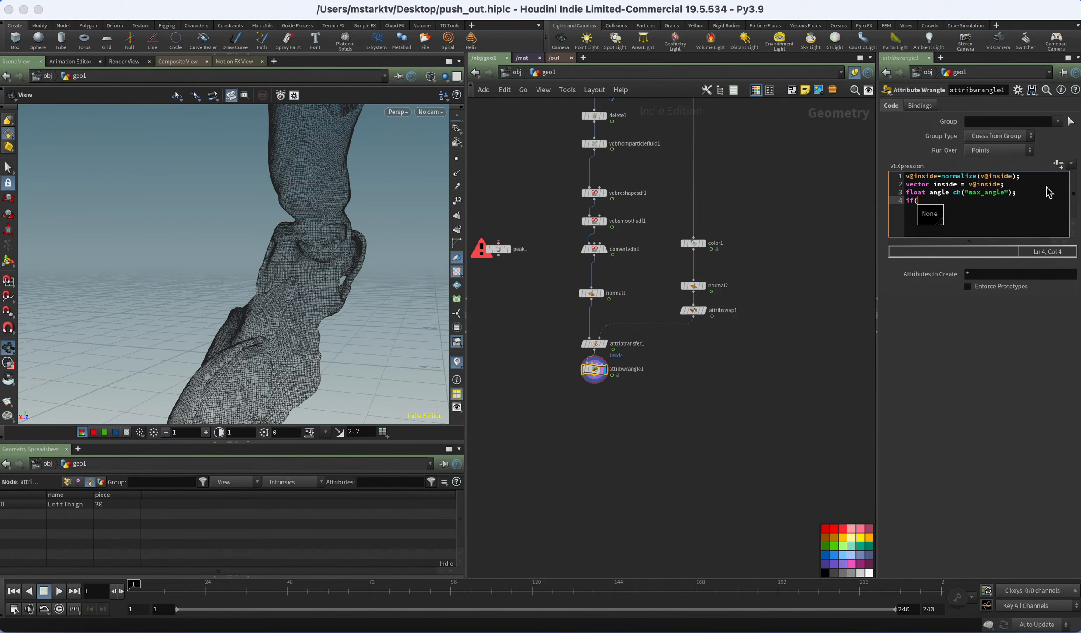
{"action": "type", "text": "dot(@N"}
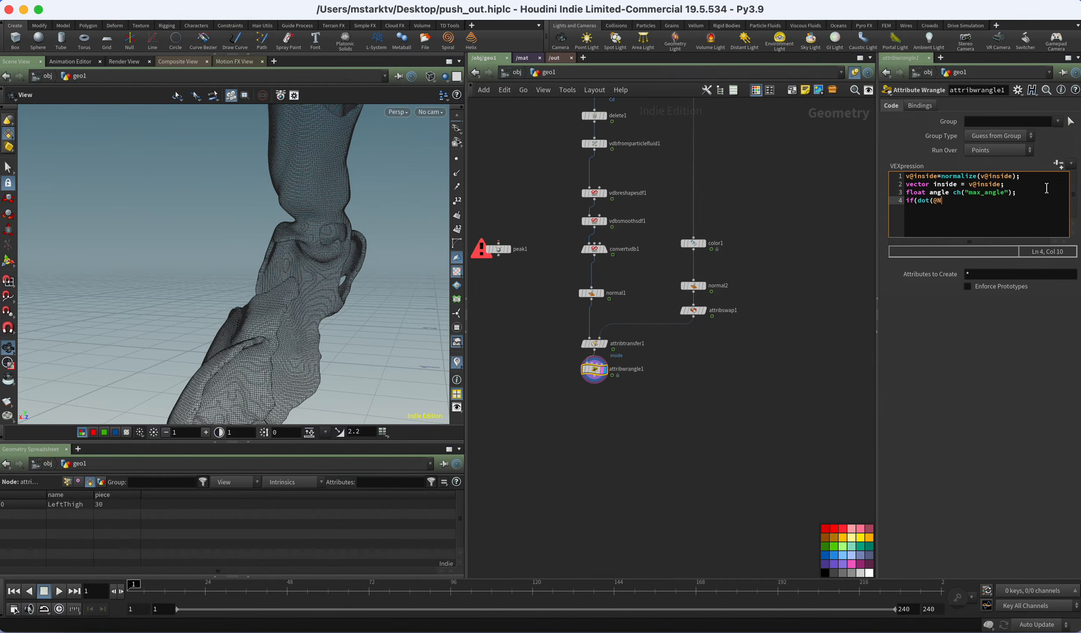
{"action": "type", "text": ", inside) > angle i@group_outsie=1"}
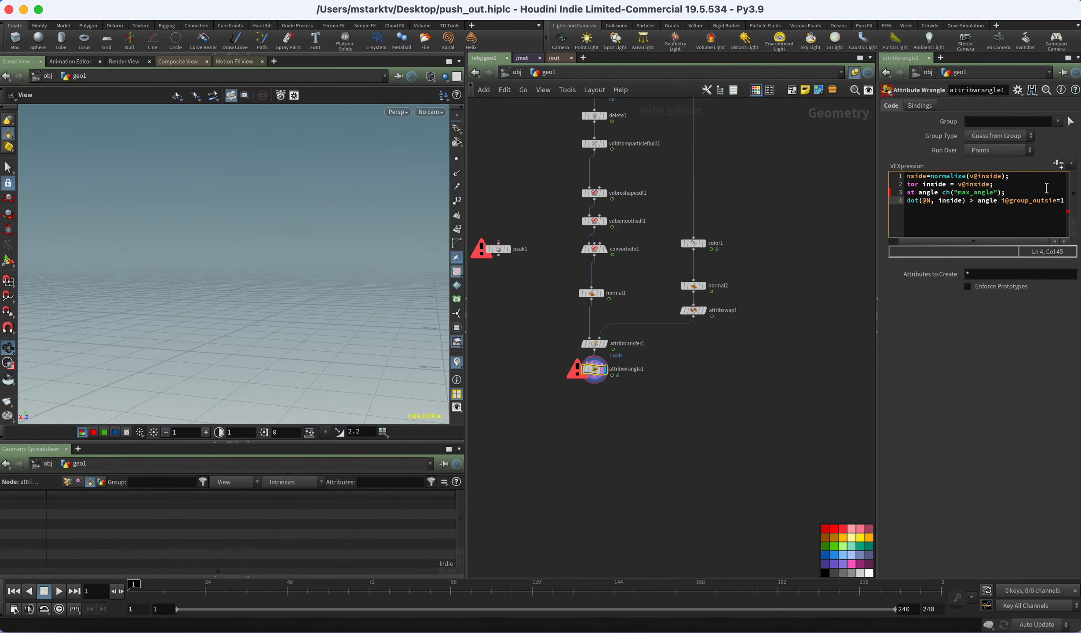
{"action": "type", "text": ";d"}
Edit the float declaration in line 3 and insert the missing equals sign between angle and ch("max_angle").
{"action": "left_click", "coordinate": [905, 193]}
{"action": "key", "text": "BackSpace"}
{"action": "type", "text": "floa"}
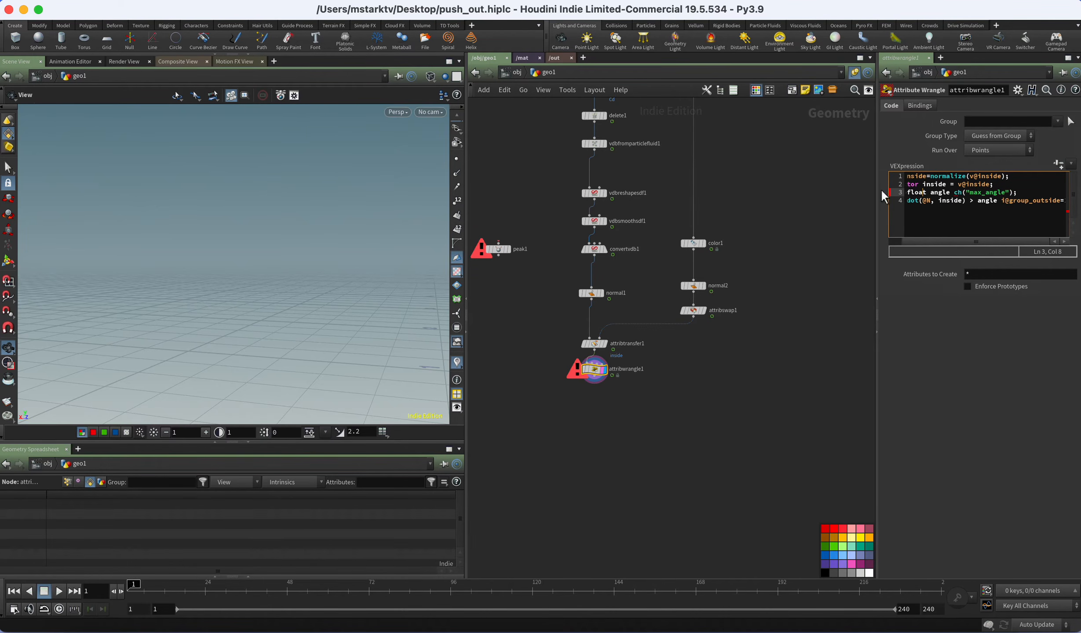
{"action": "left_click", "coordinate": [949, 193]}
{"action": "type", "text": "="}
{"action": "key", "text": "Left"}
Widen the parameter pane and add the missing closing parenthesis after angle in the if condition.
{"action": "left_click_drag", "start_coordinate": [876, 203], "coordinate": [787, 202]}
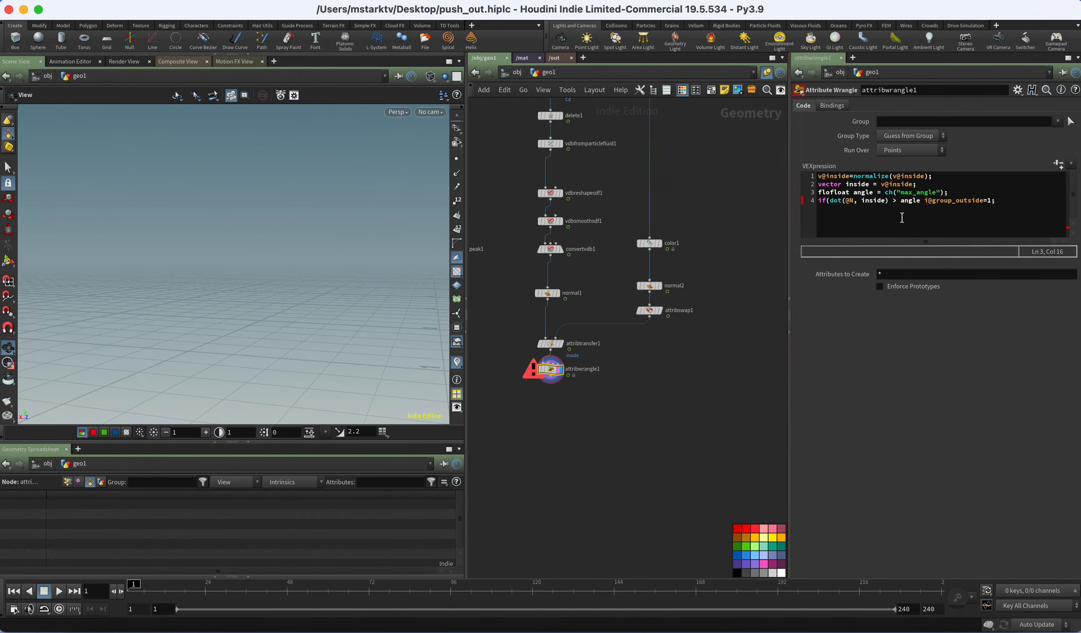
{"action": "left_click", "coordinate": [919, 202]}
{"action": "type", "text": ")"}
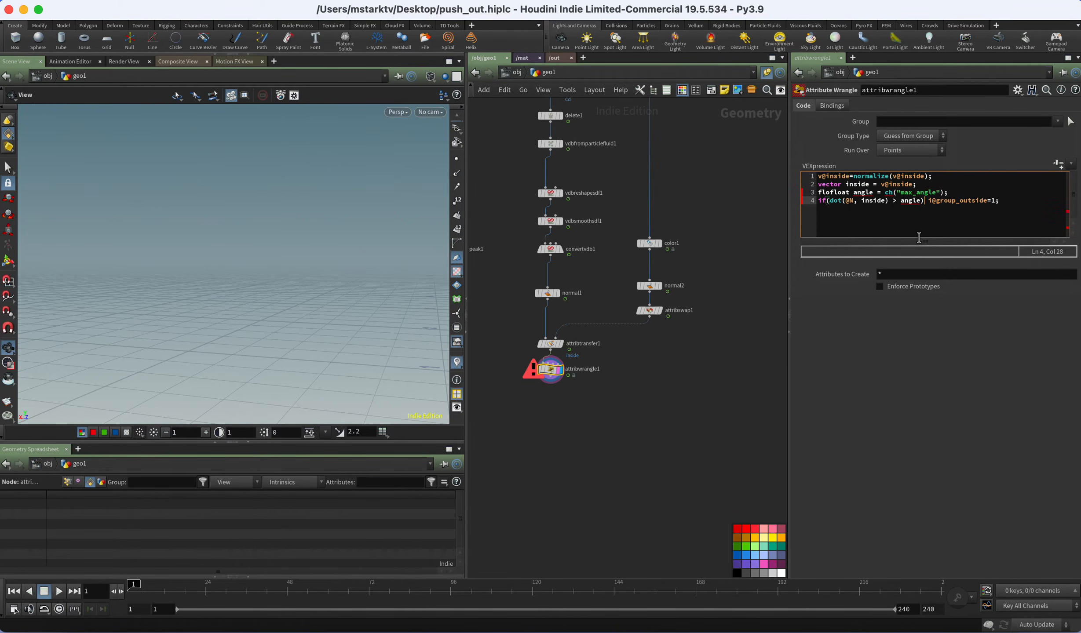
Delete the malformed float declaration from line 3 of the wrangle code and restore the if at the start of the condition.
{"action": "left_click", "coordinate": [827, 193]}
{"action": "type", "text": "o"}
{"action": "left_click_drag", "start_coordinate": [829, 194], "coordinate": [804, 198]}
{"action": "key", "text": "BackSpace"}
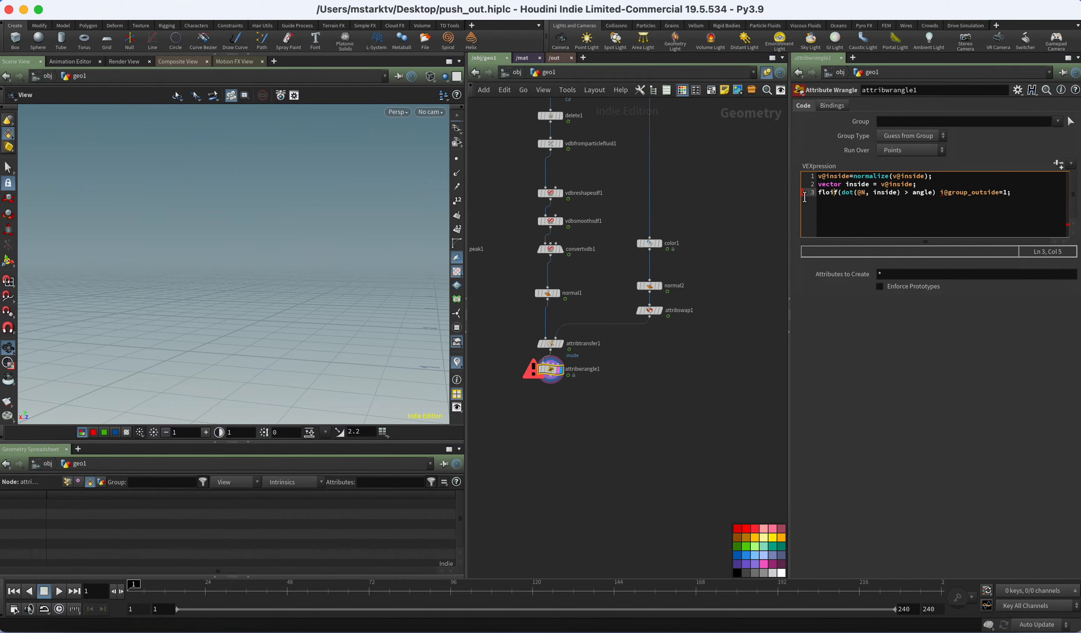
{"action": "key", "text": "BackSpace"}
{"action": "key", "text": "BackSpace"}
{"action": "key", "text": "BackSpace"}
{"action": "key", "text": "BackSpace"}
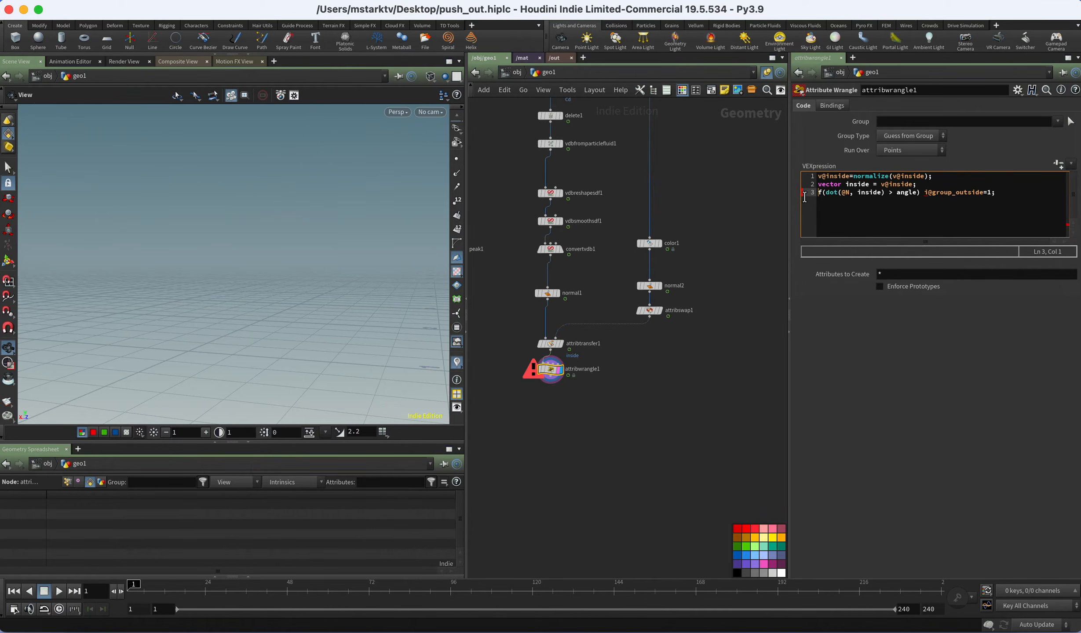
{"action": "type", "text": "i"}
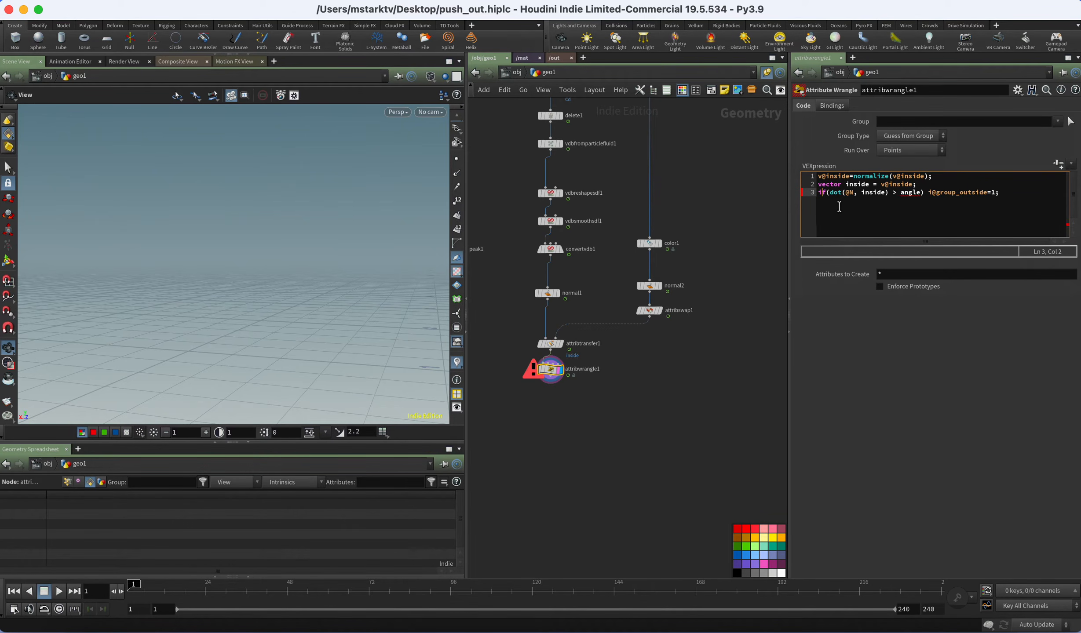
Insert float angle = ch("max_angle"); as line 3 above the if test and create the spare parameter for that channel.
{"action": "left_click", "coordinate": [929, 181]}
{"action": "key", "text": "Return"}
{"action": "type", "text": "float angle"}
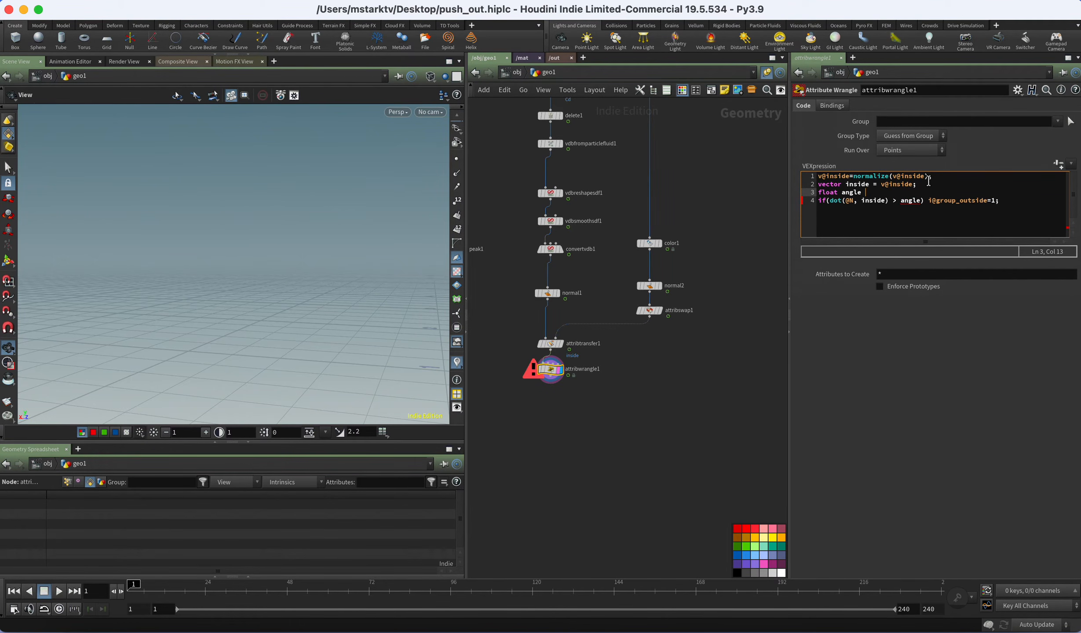
{"action": "type", "text": " = ch(\"max_angle\");"}
{"action": "left_click", "coordinate": [1058, 165]}
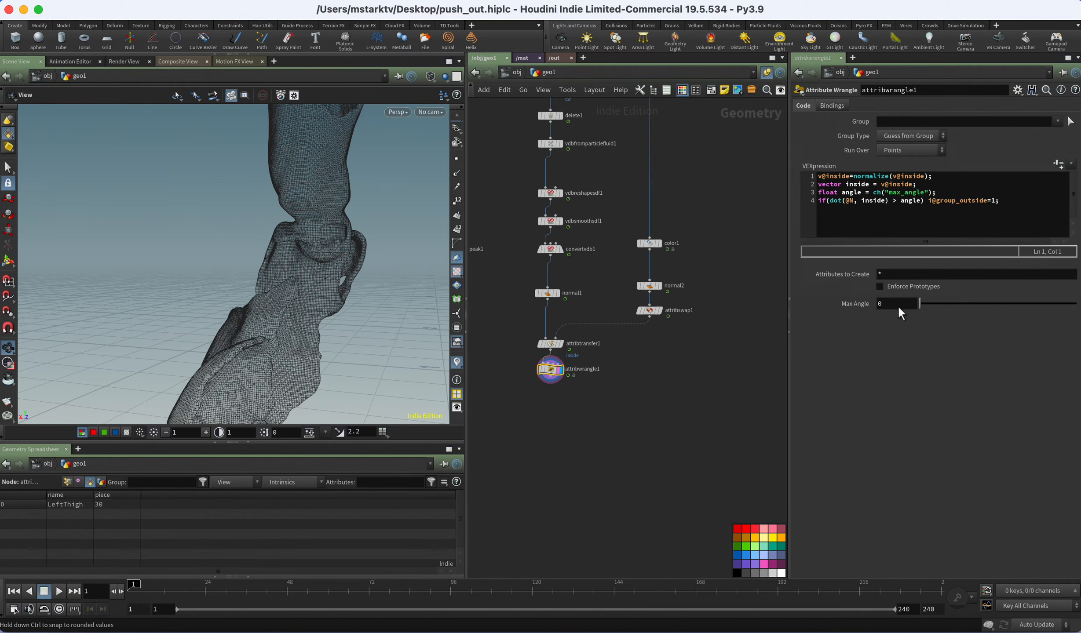
Turn off the wireframe overlay and add a Color node wired below attribwrangle1.
{"action": "left_click", "coordinate": [560, 414]}
{"action": "key", "text": "Tab"}
{"action": "left_click", "coordinate": [341, 339]}
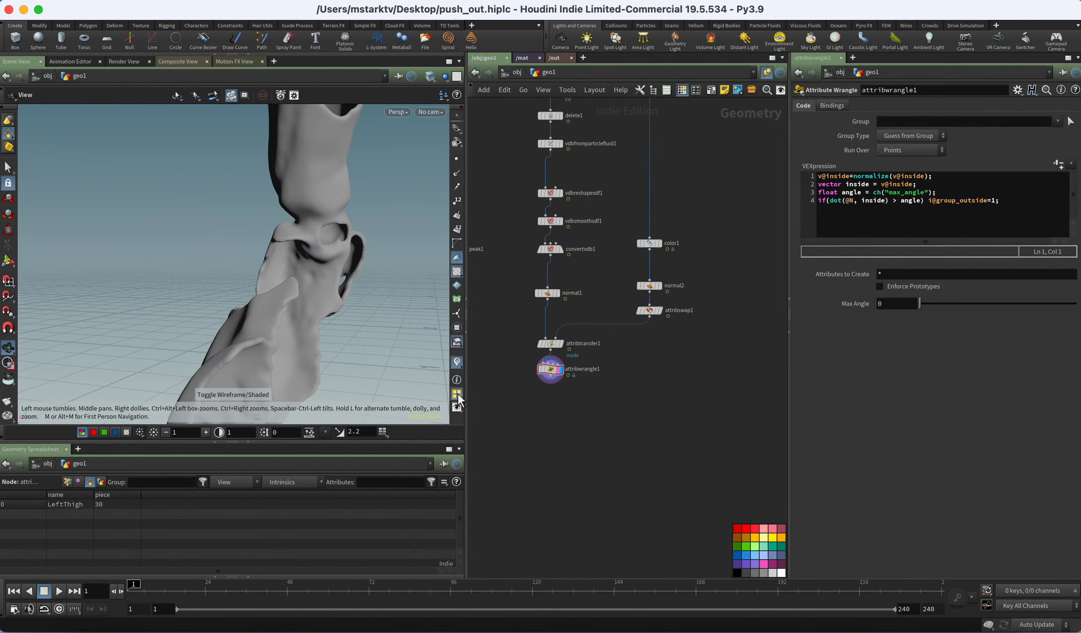
{"action": "key", "text": "Tab"}
{"action": "type", "text": "color"}
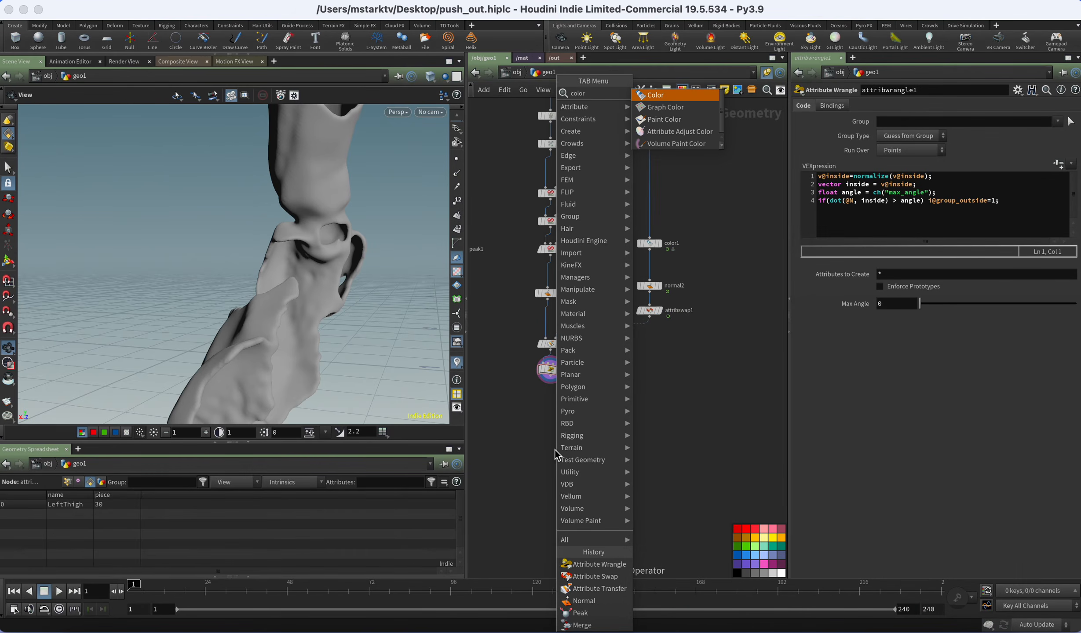
{"action": "key", "text": "Return"}
{"action": "left_click", "coordinate": [555, 449]}
{"action": "left_click_drag", "start_coordinate": [555, 449], "coordinate": [553, 422]}
{"action": "left_click", "coordinate": [553, 415]}
{"action": "left_click", "coordinate": [550, 384]}
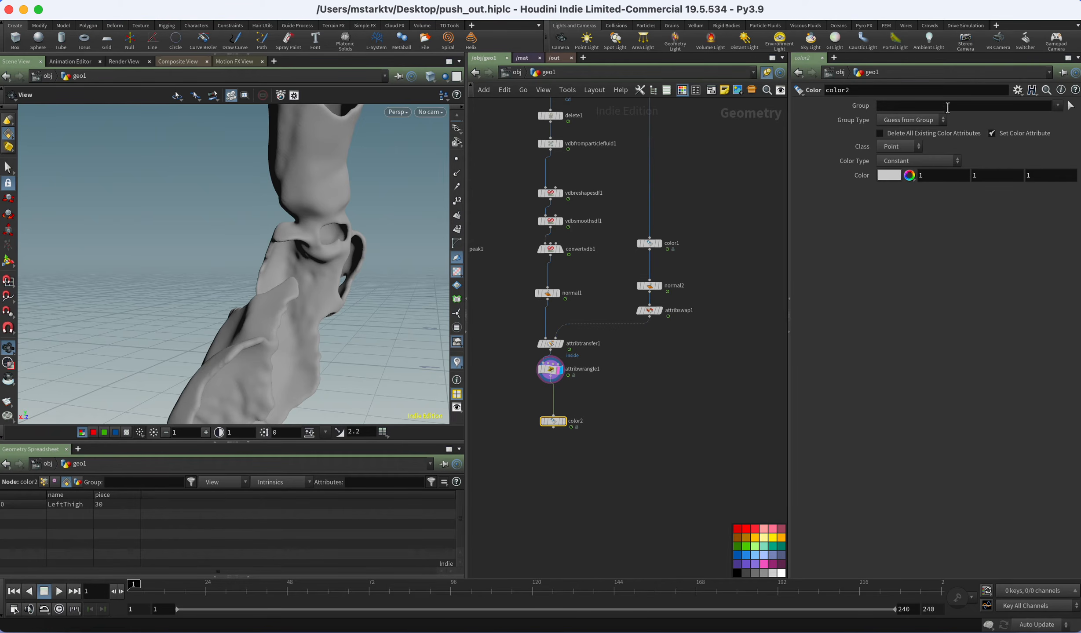
Limit the new Color node to the outside group, set its color to green (0, 1, 0), and display it.
{"action": "left_click", "coordinate": [1058, 106]}
{"action": "left_click", "coordinate": [1027, 143]}
{"action": "left_click", "coordinate": [1059, 107]}
{"action": "left_click", "coordinate": [1044, 150]}
{"action": "left_click", "coordinate": [893, 178]}
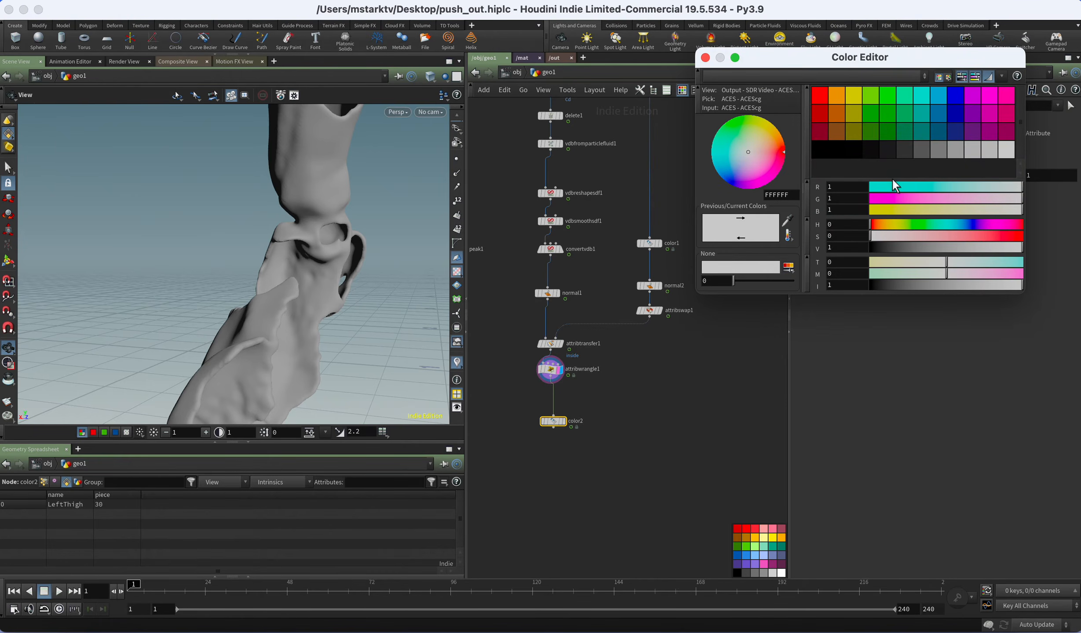
{"action": "left_click", "coordinate": [884, 118]}
{"action": "left_click", "coordinate": [889, 101]}
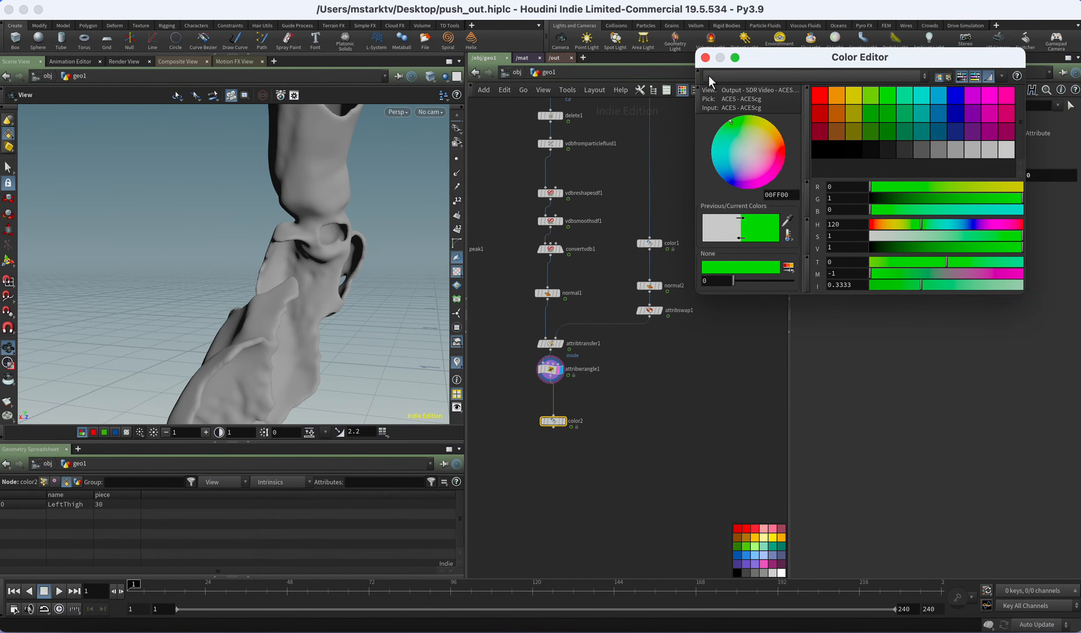
{"action": "left_click", "coordinate": [705, 58]}
{"action": "left_click", "coordinate": [563, 422]}
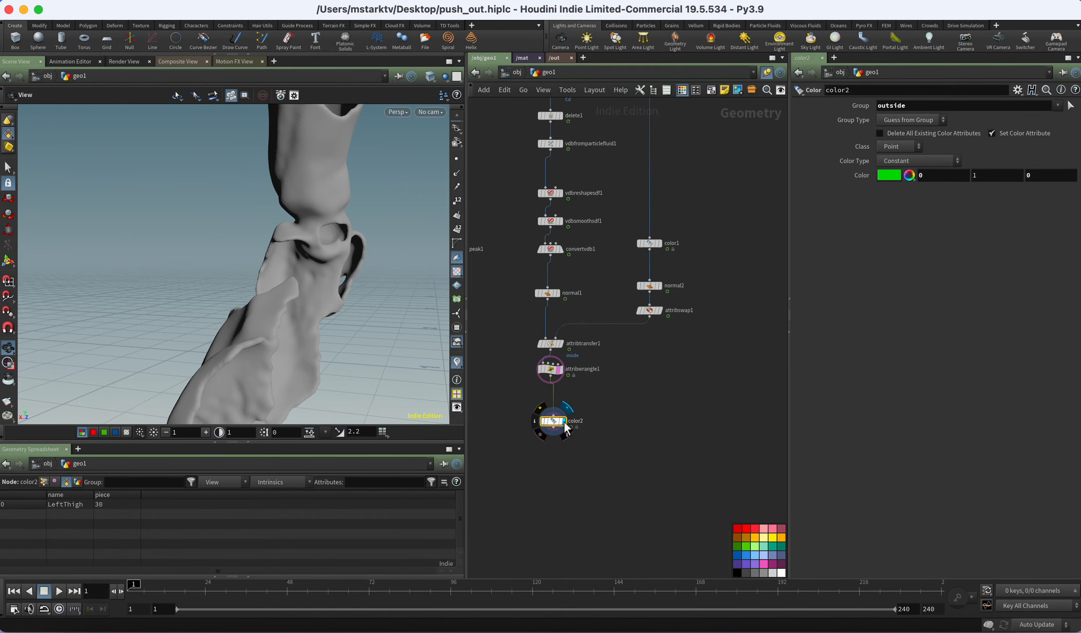
{"action": "mouse_move", "coordinate": [349, 307]}
{"action": "left_mouse_down"}
{"action": "mouse_move", "coordinate": [304, 304]}
{"action": "mouse_move", "coordinate": [333, 300]}
{"action": "left_mouse_up"}
{"action": "mouse_move", "coordinate": [373, 362]}
{"action": "left_mouse_down"}
{"action": "mouse_move", "coordinate": [362, 338]}
{"action": "mouse_move", "coordinate": [385, 362]}
{"action": "left_mouse_up"}
{"action": "left_click_drag", "start_coordinate": [555, 422], "coordinate": [552, 400]}
Try attribwrangle1's Max Angle at about 0.504 and at -2 to test the green selection.
{"action": "left_click", "coordinate": [551, 371]}
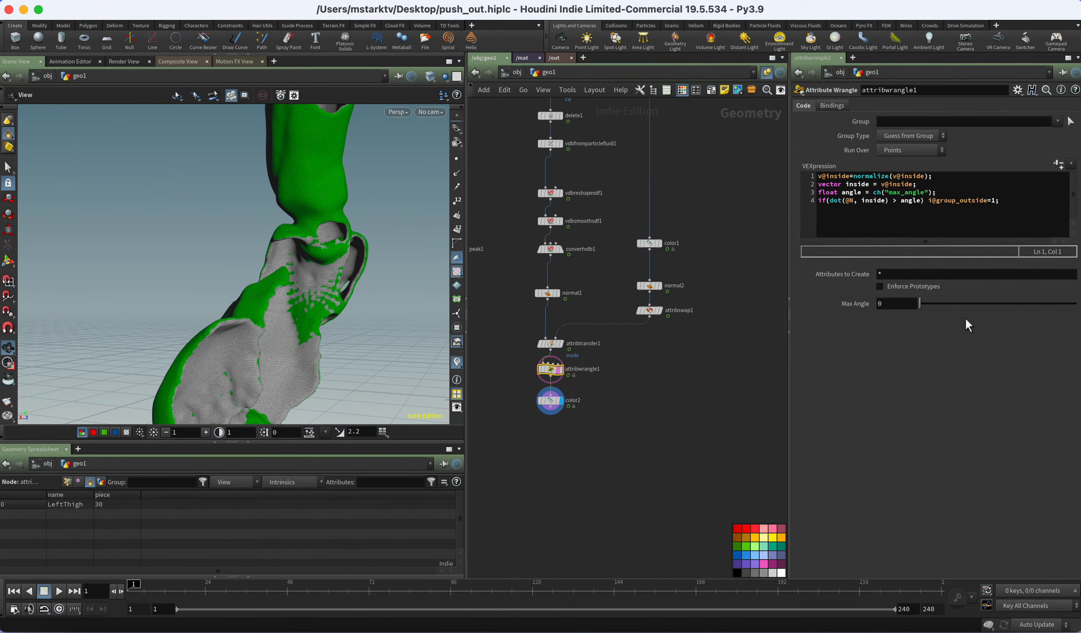
{"action": "left_click_drag", "start_coordinate": [921, 301], "coordinate": [998, 304]}
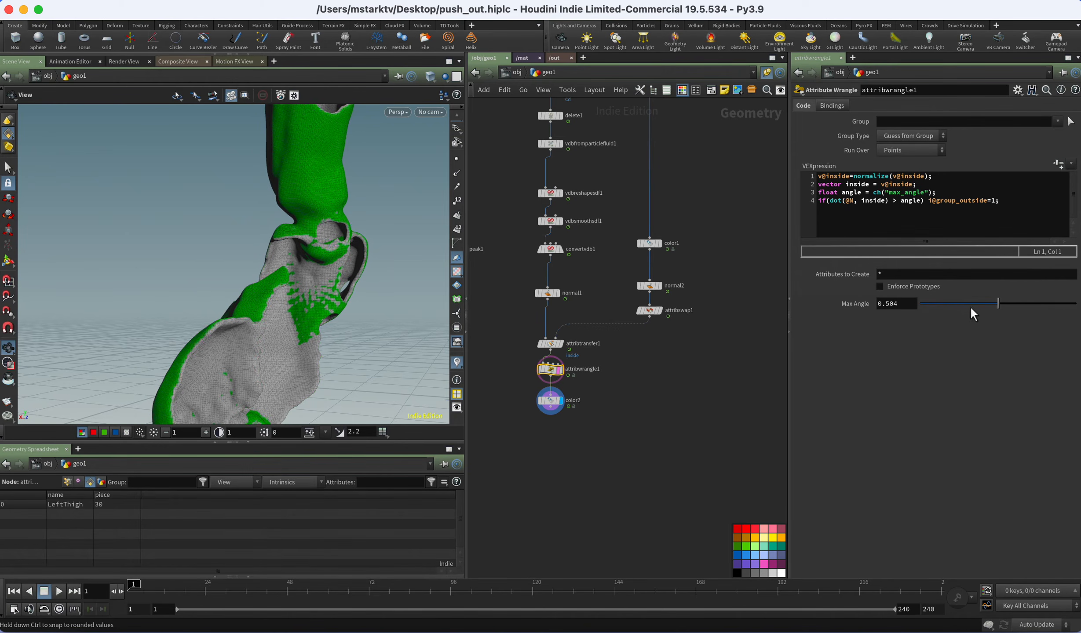
{"action": "right_click", "coordinate": [881, 304]}
{"action": "left_click", "coordinate": [867, 307]}
{"action": "left_click", "coordinate": [885, 305]}
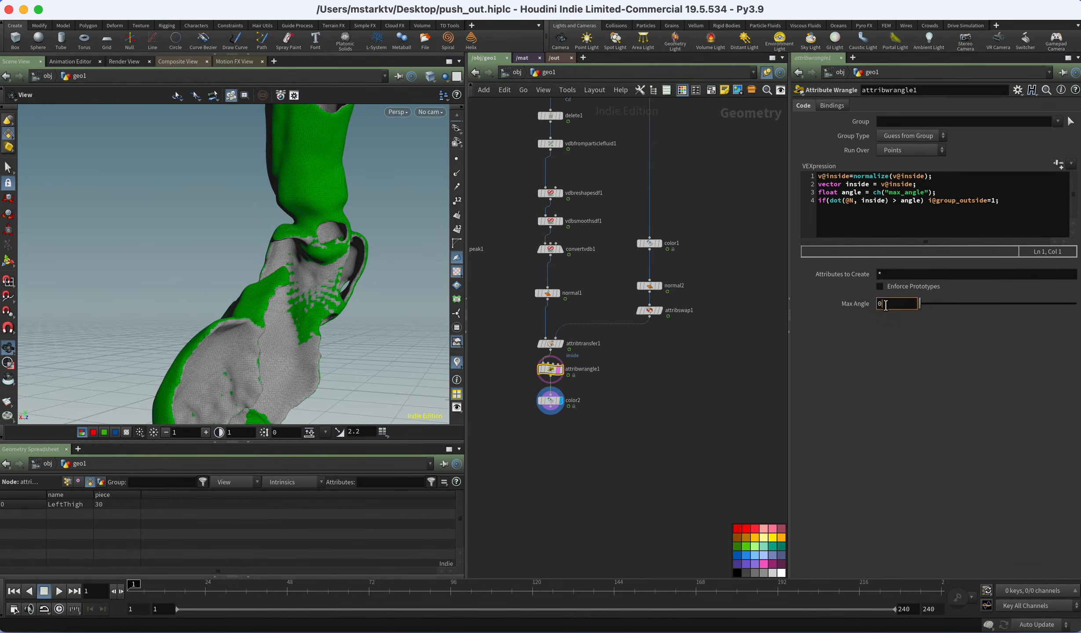
{"action": "type", "text": "-2"}
{"action": "key", "text": "Return"}
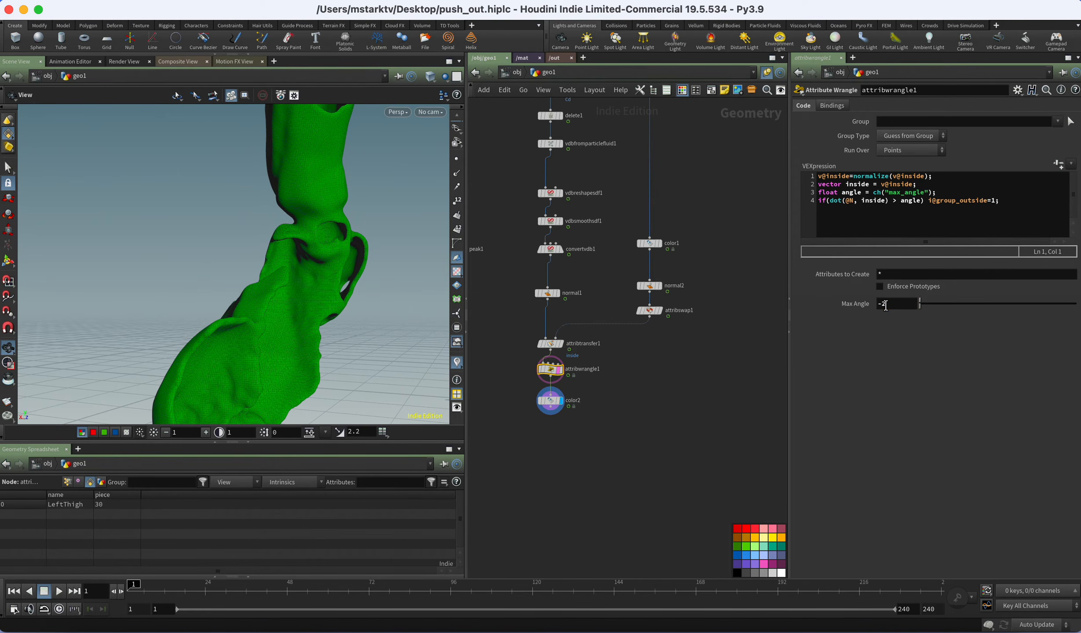
Multiply ch("max_angle") by -1 in line 3 of the wrangle code and set Max Angle to 0.617.
{"action": "left_click", "coordinate": [900, 304]}
{"action": "key", "text": "BackSpace"}
{"action": "left_click", "coordinate": [933, 193]}
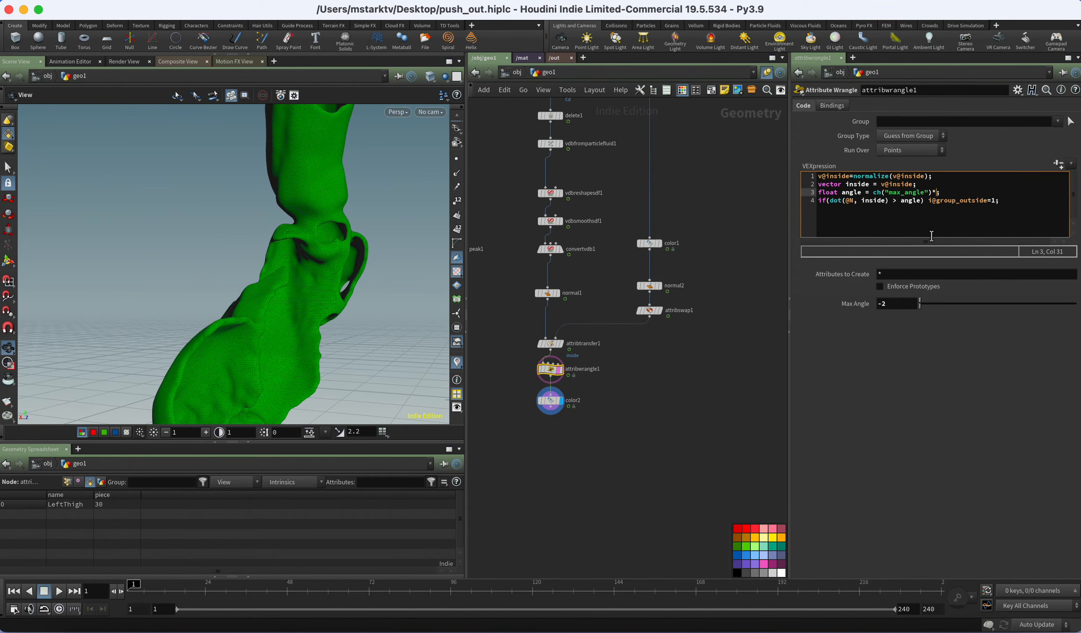
{"action": "left_click", "coordinate": [926, 298]}
{"action": "left_click_drag", "start_coordinate": [927, 298], "coordinate": [1025, 278]}
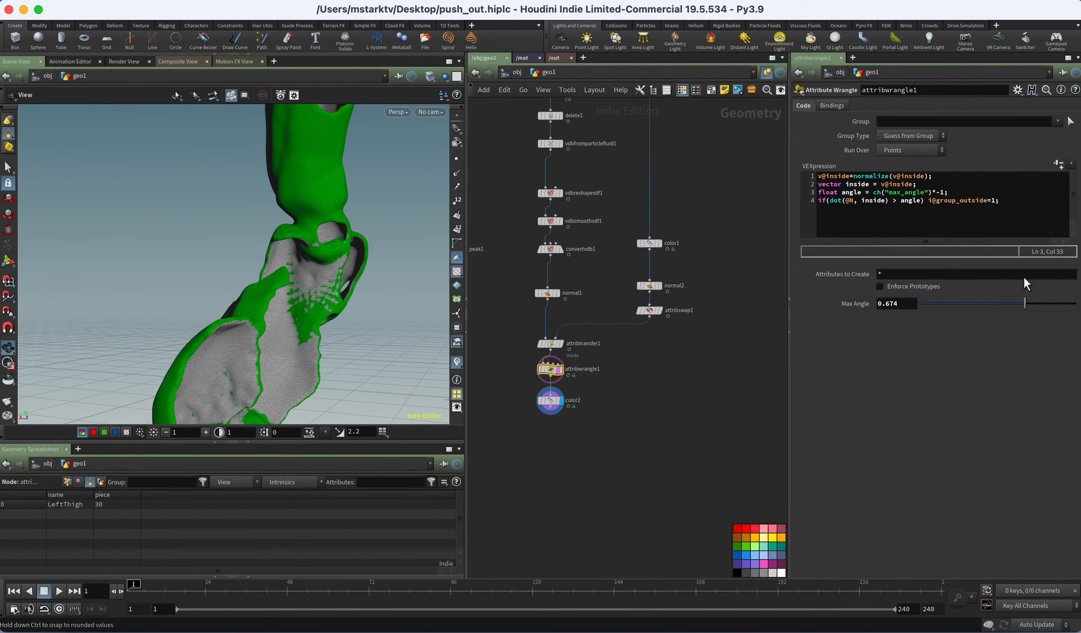
{"action": "left_click_drag", "start_coordinate": [178, 280], "coordinate": [248, 306]}
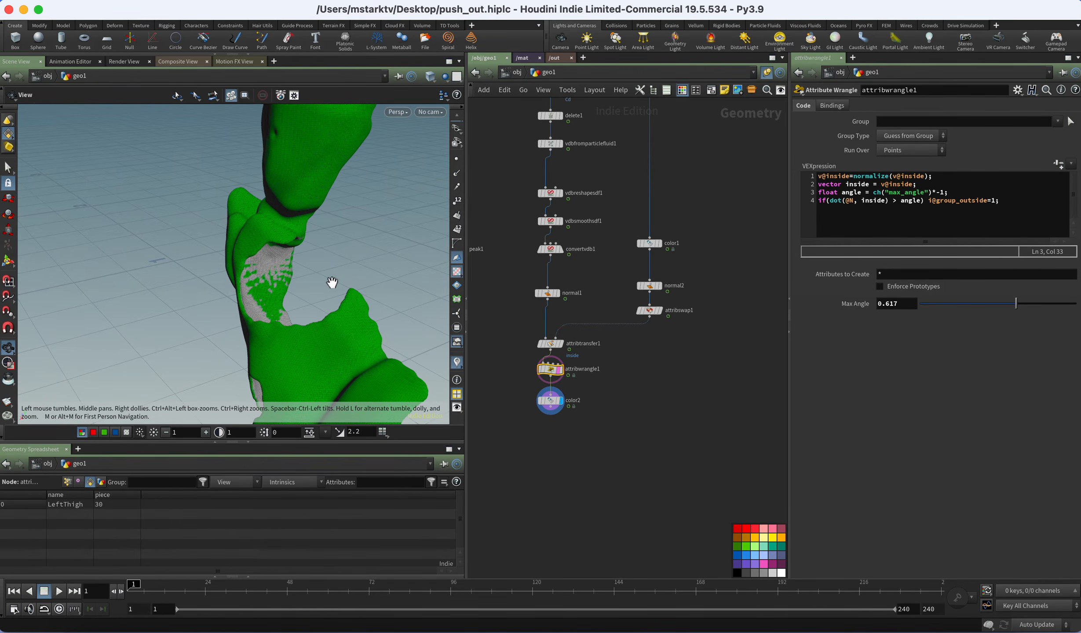
{"action": "left_click_drag", "start_coordinate": [324, 278], "coordinate": [289, 273]}
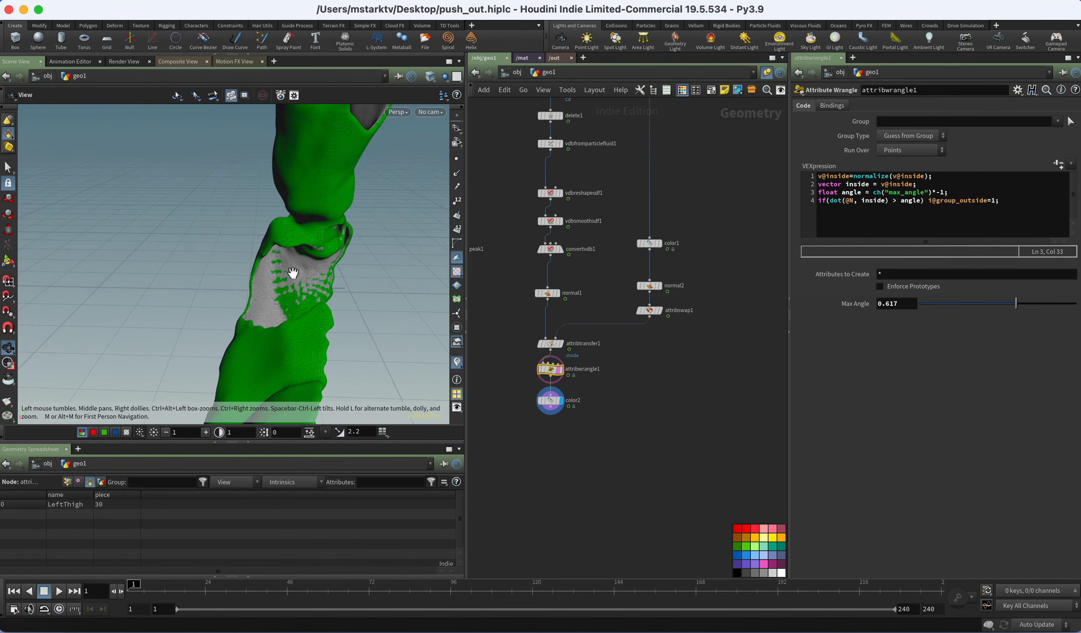
Disconnect peak1 from its side branch and wire it in below color2 as the displayed node.
{"action": "middle_click_drag", "start_coordinate": [541, 451], "coordinate": [543, 369]}
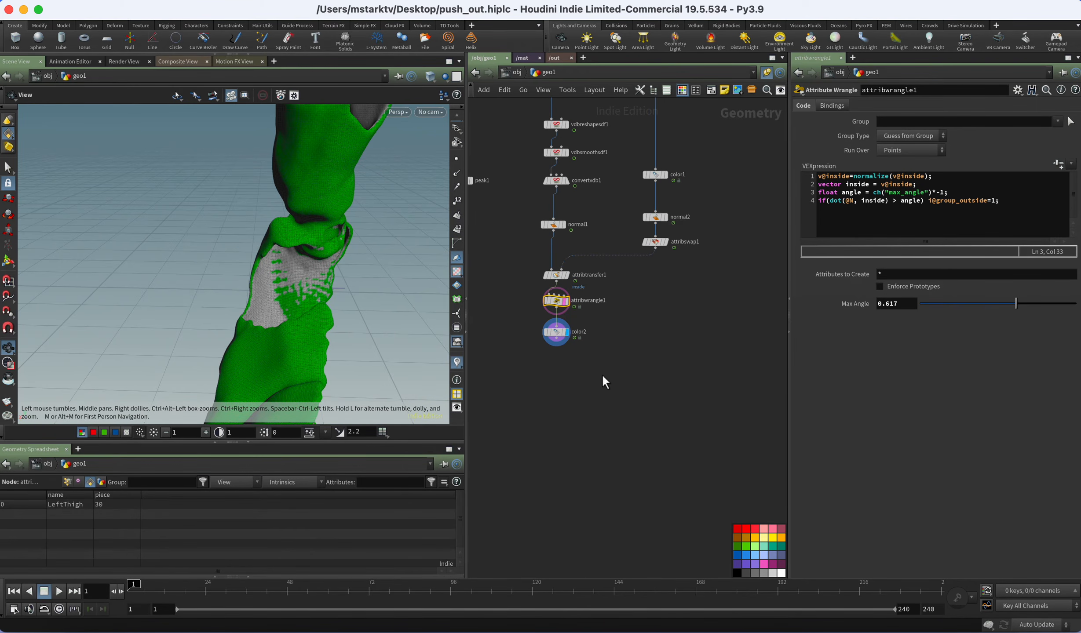
{"action": "middle_click_drag", "start_coordinate": [506, 185], "coordinate": [535, 188]}
{"action": "left_click_drag", "start_coordinate": [526, 187], "coordinate": [612, 224]}
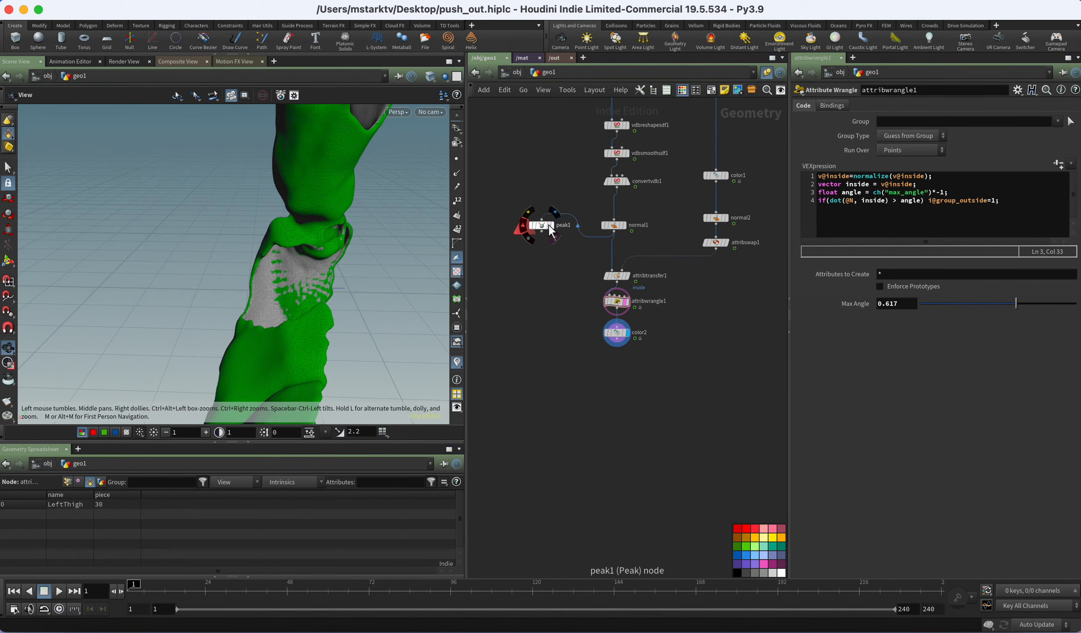
{"action": "left_click", "coordinate": [553, 226]}
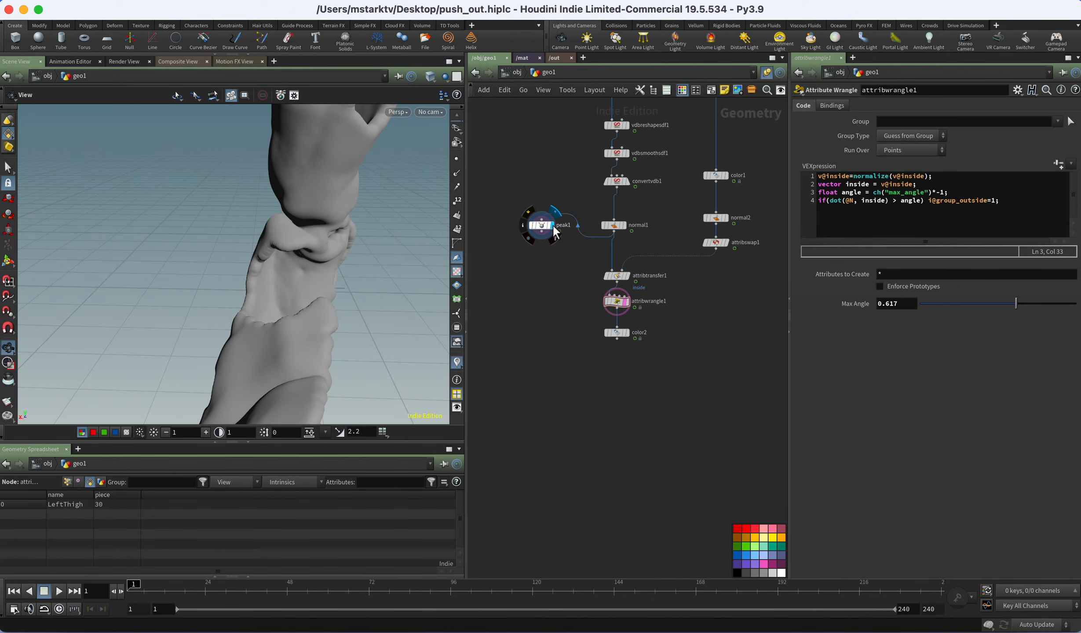
{"action": "left_click", "coordinate": [532, 228]}
{"action": "left_click", "coordinate": [532, 228]}
{"action": "left_click", "coordinate": [532, 228]}
{"action": "left_click_drag", "start_coordinate": [545, 231], "coordinate": [616, 338]}
{"action": "left_click", "coordinate": [606, 358]}
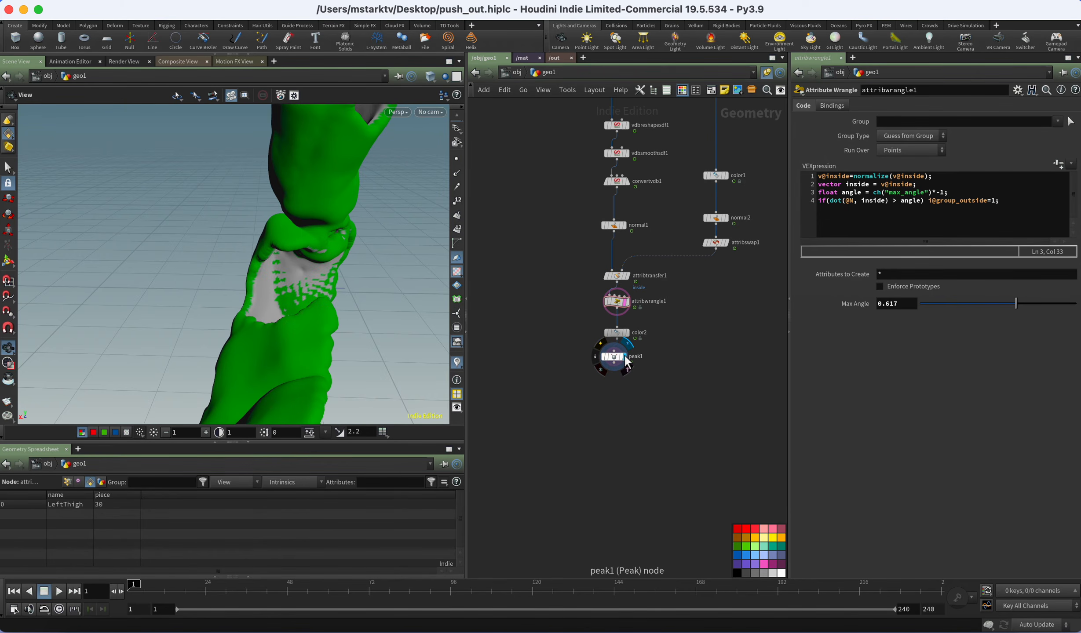
{"action": "mouse_move", "coordinate": [625, 362]}
{"action": "left_mouse_down"}
{"action": "mouse_move", "coordinate": [622, 391]}
{"action": "mouse_move", "coordinate": [587, 393]}
{"action": "mouse_move", "coordinate": [622, 379]}
{"action": "left_mouse_up"}
Restrict the Peak node to the outside group.
{"action": "left_click", "coordinate": [623, 379]}
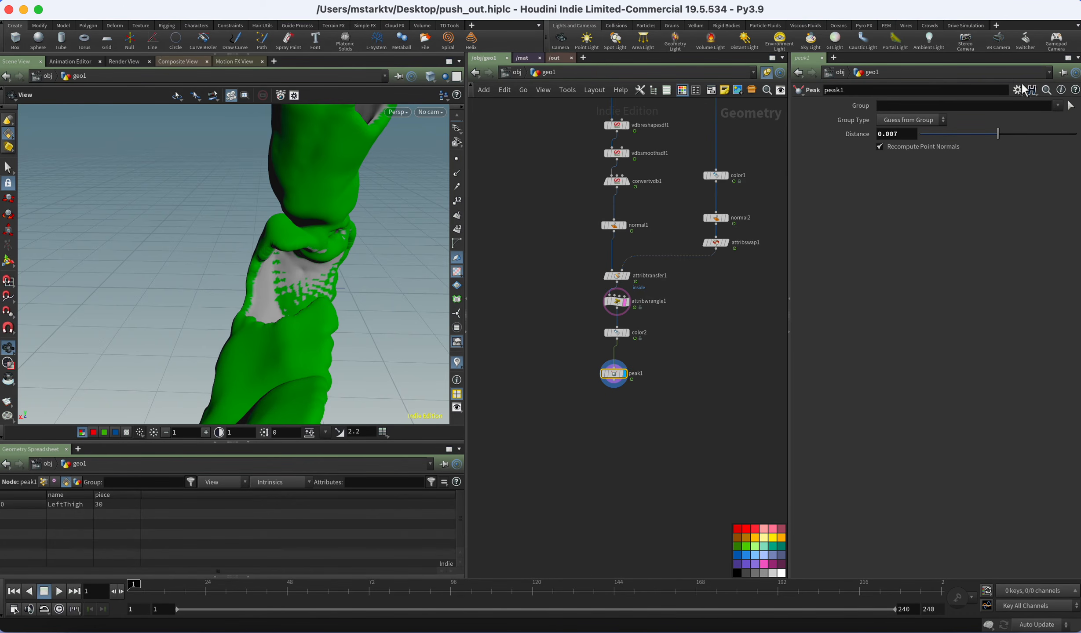
{"action": "left_click", "coordinate": [1058, 106]}
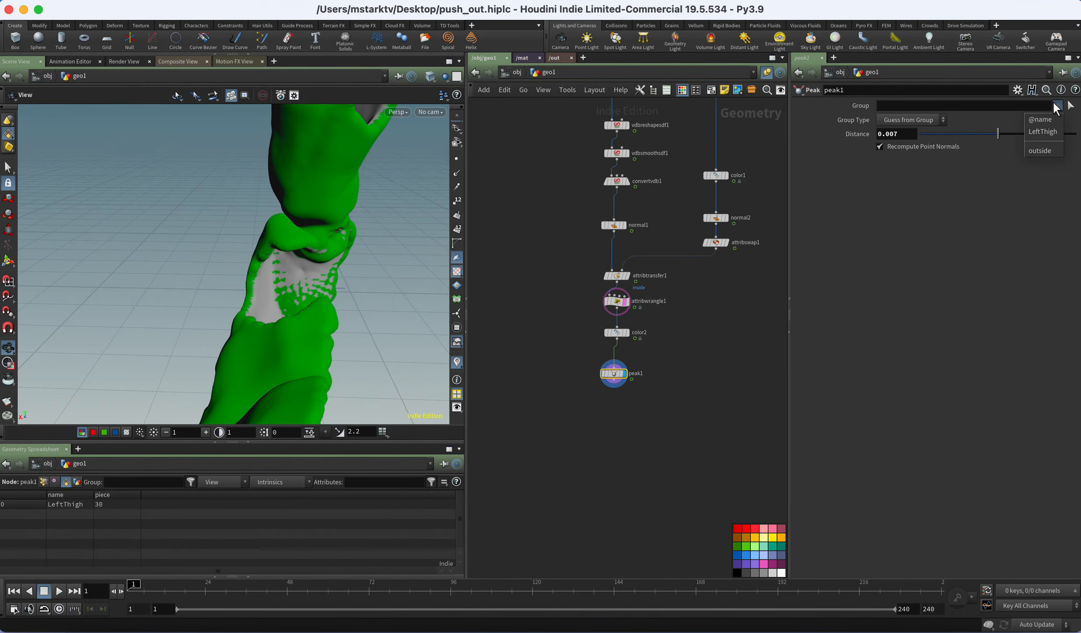
{"action": "left_click", "coordinate": [1040, 150]}
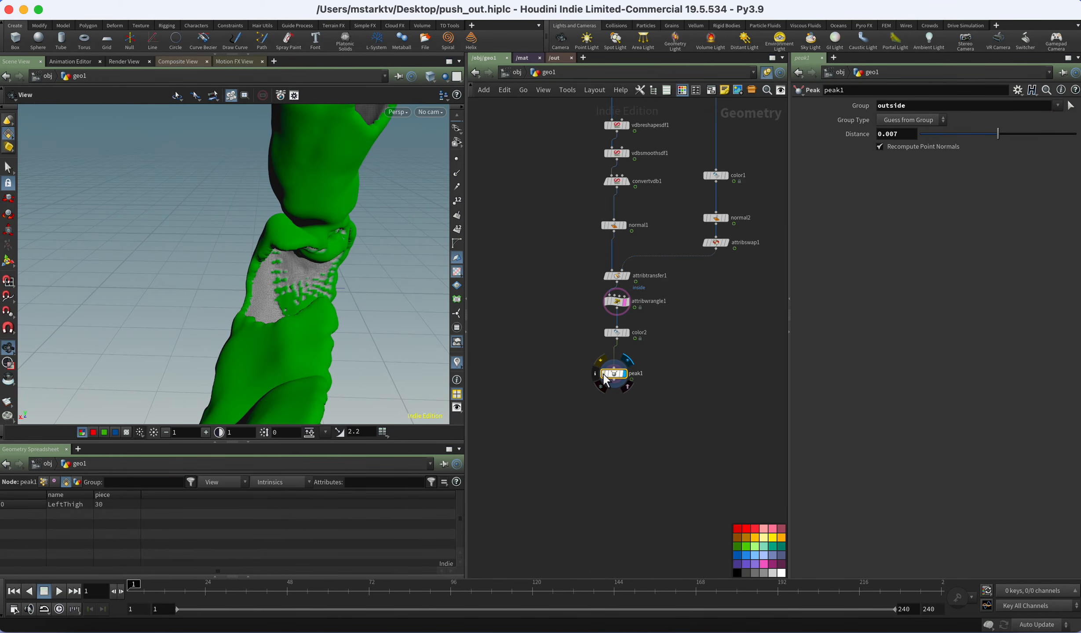
Compare the mesh up close with peak1 bypassed and active.
{"action": "scroll", "coordinate": [313, 284], "scroll_direction": "up", "scroll_amount": 10}
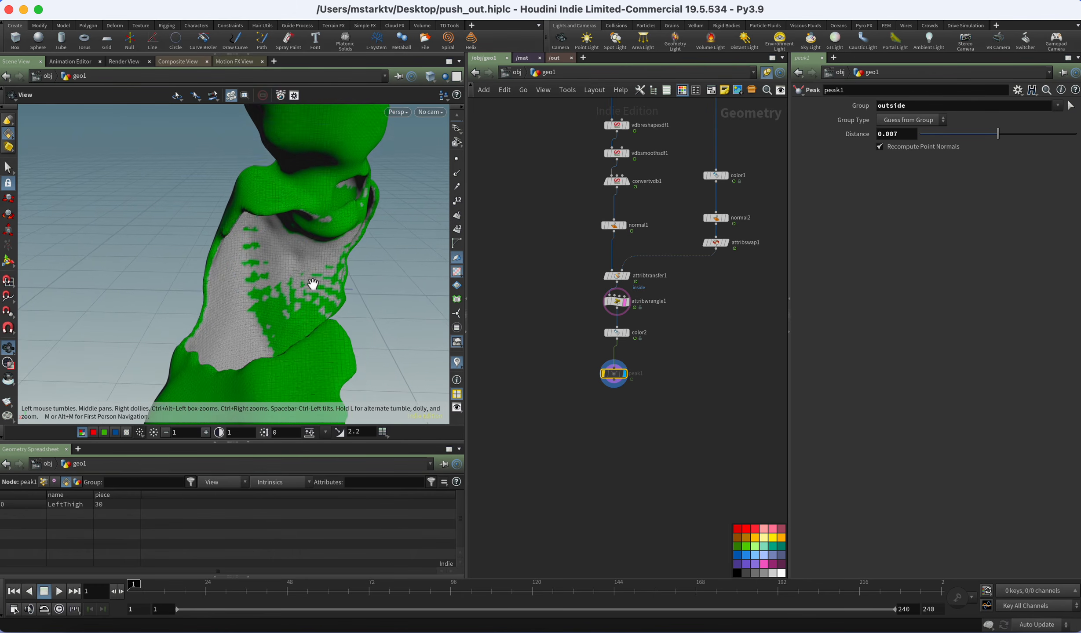
{"action": "left_click", "coordinate": [603, 372]}
{"action": "left_click", "coordinate": [603, 372]}
{"action": "left_click", "coordinate": [603, 372]}
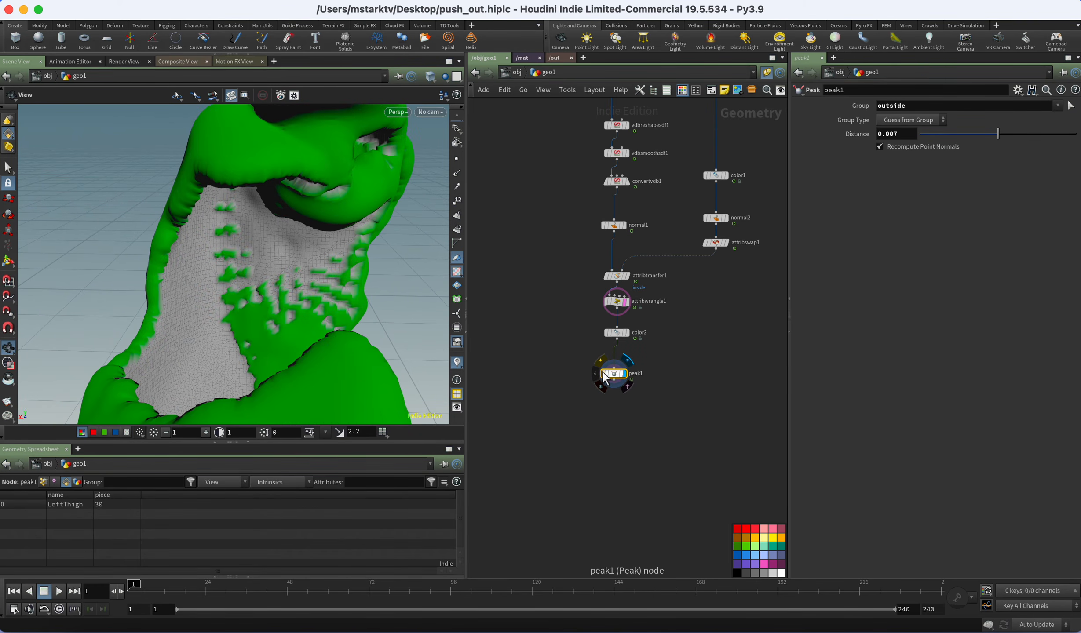
{"action": "left_click", "coordinate": [603, 372]}
{"action": "left_click", "coordinate": [603, 372]}
Add a Merge node combining peak1 and attribswap1, and display the merged result.
{"action": "key", "text": "Tab"}
{"action": "type", "text": "mer"}
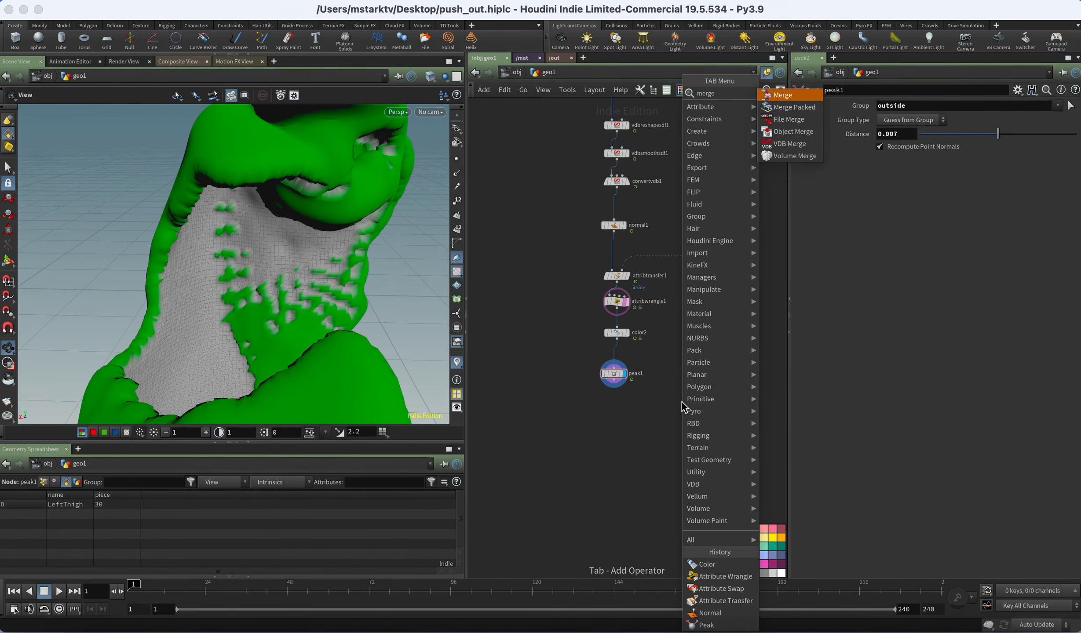
{"action": "key", "text": "Return"}
{"action": "left_click", "coordinate": [682, 402]}
{"action": "left_click_drag", "start_coordinate": [615, 381], "coordinate": [686, 395]}
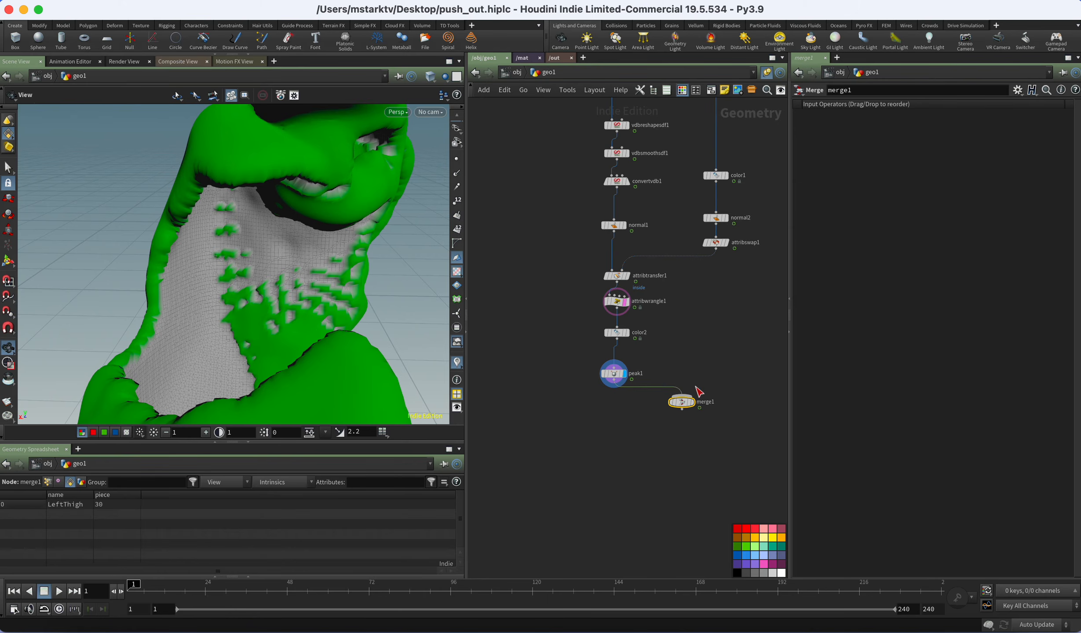
{"action": "left_click", "coordinate": [716, 250]}
{"action": "left_click", "coordinate": [681, 397]}
{"action": "left_click", "coordinate": [692, 403]}
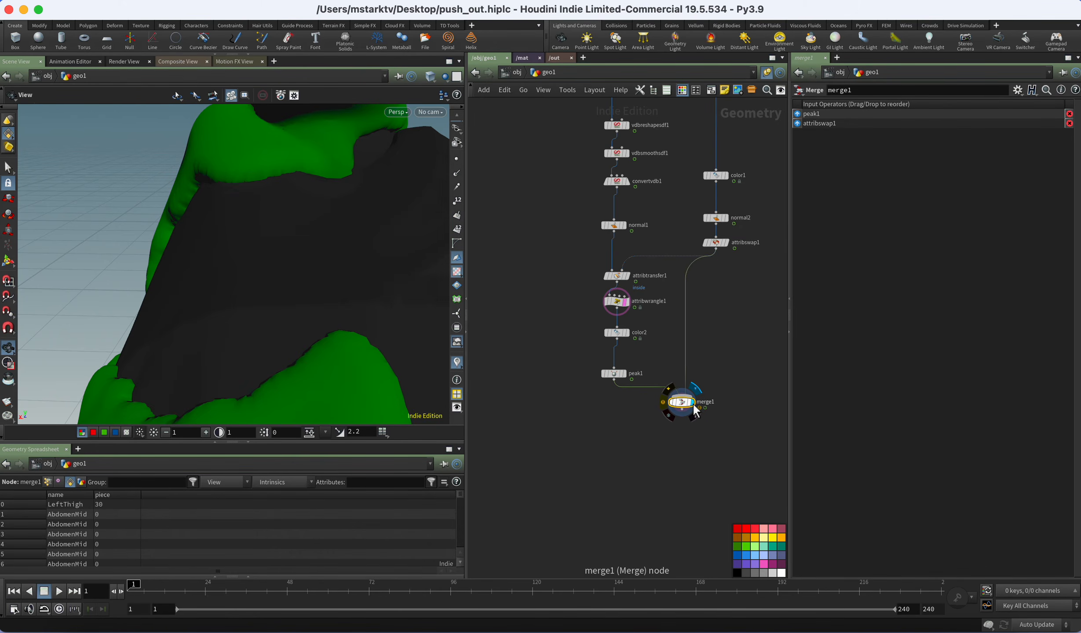
Toggle the bypass on peak1 and examine how the green mesh covers the body from several angles.
{"action": "left_click_drag", "start_coordinate": [286, 225], "coordinate": [383, 240]}
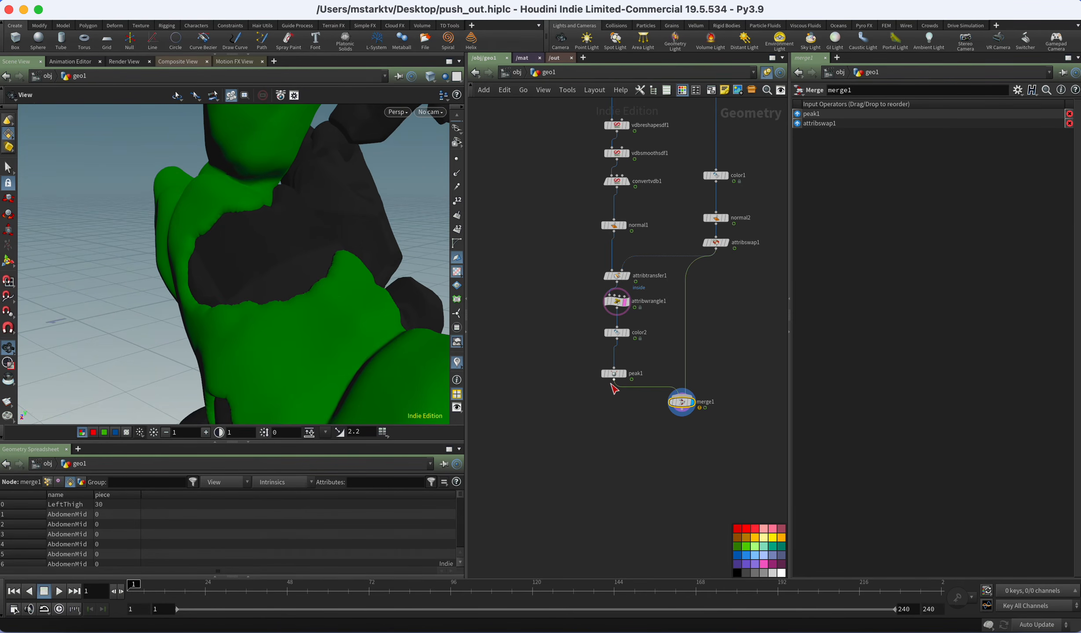
{"action": "left_click", "coordinate": [603, 375]}
{"action": "left_click", "coordinate": [603, 376]}
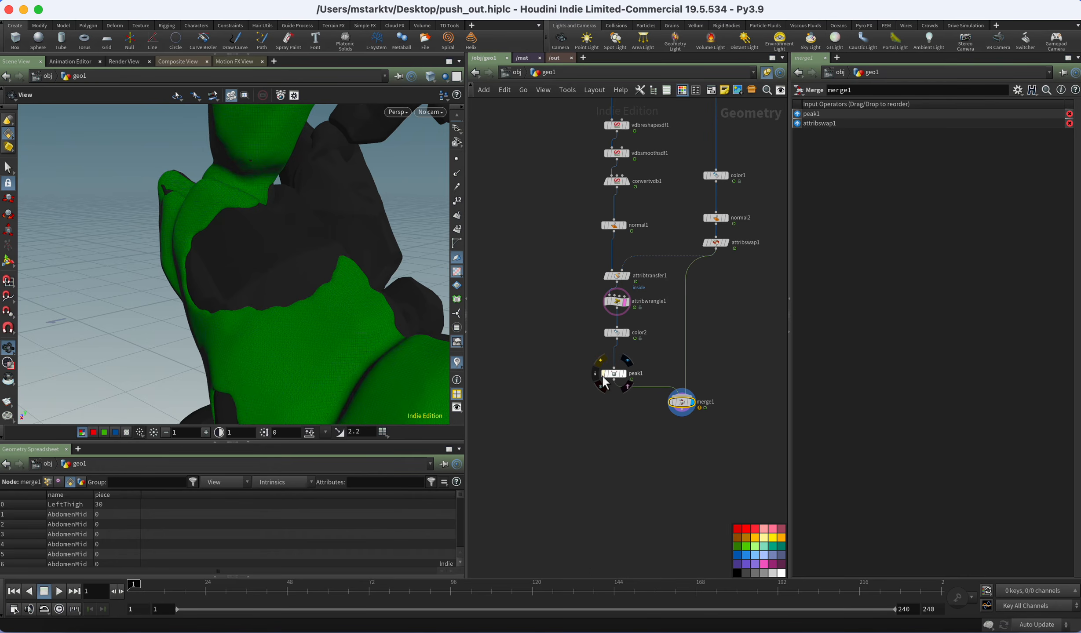
{"action": "left_click", "coordinate": [603, 376]}
{"action": "left_click", "coordinate": [603, 376]}
{"action": "left_click", "coordinate": [602, 375]}
{"action": "left_click", "coordinate": [602, 375]}
{"action": "left_click", "coordinate": [603, 375]}
{"action": "left_click", "coordinate": [603, 375]}
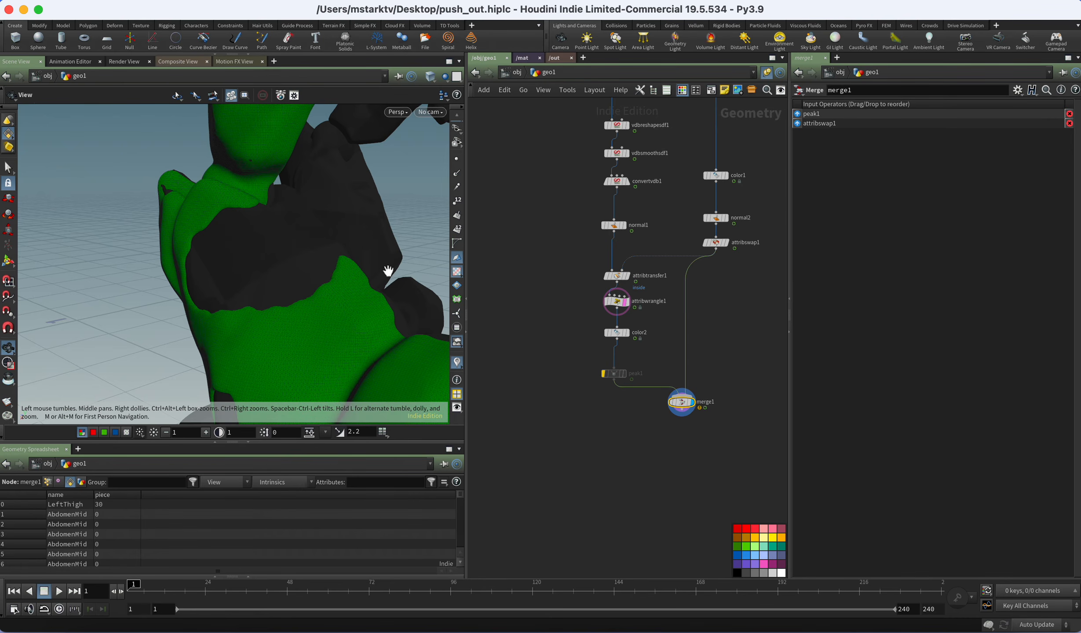
{"action": "left_click_drag", "start_coordinate": [389, 272], "coordinate": [351, 278]}
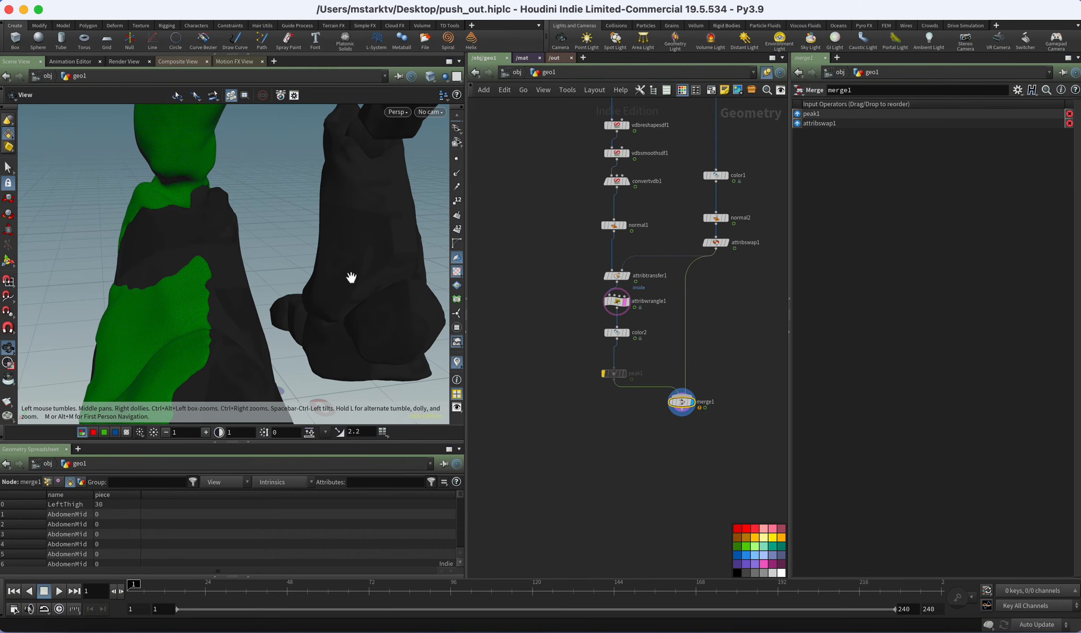
Insert an Attribute Wrangle node between the bypassed peak1 and merge1.
{"action": "mouse_move", "coordinate": [351, 277]}
{"action": "left_mouse_down"}
{"action": "mouse_move", "coordinate": [313, 278]}
{"action": "mouse_move", "coordinate": [403, 261]}
{"action": "mouse_move", "coordinate": [386, 280]}
{"action": "mouse_move", "coordinate": [324, 287]}
{"action": "mouse_move", "coordinate": [342, 292]}
{"action": "left_mouse_up"}
{"action": "scroll", "coordinate": [343, 293], "scroll_direction": "down", "scroll_amount": 2}
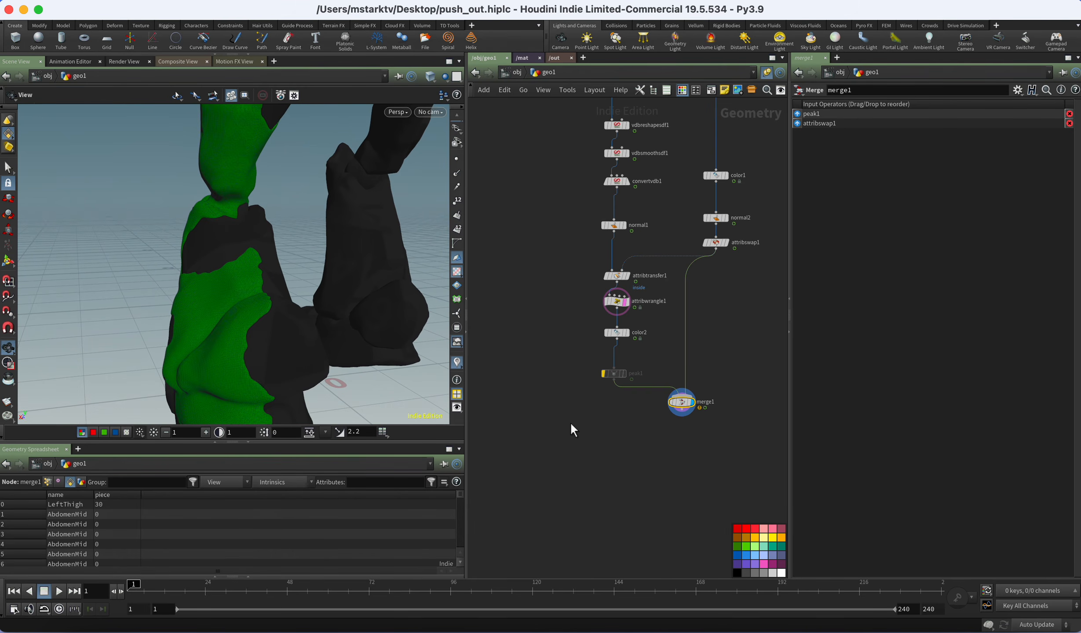
{"action": "key", "text": "Tab"}
{"action": "type", "text": "wra"}
{"action": "key", "text": "Return"}
{"action": "left_click", "coordinate": [625, 444]}
{"action": "left_click_drag", "start_coordinate": [625, 444], "coordinate": [614, 399]}
{"action": "left_click", "coordinate": [1057, 123]}
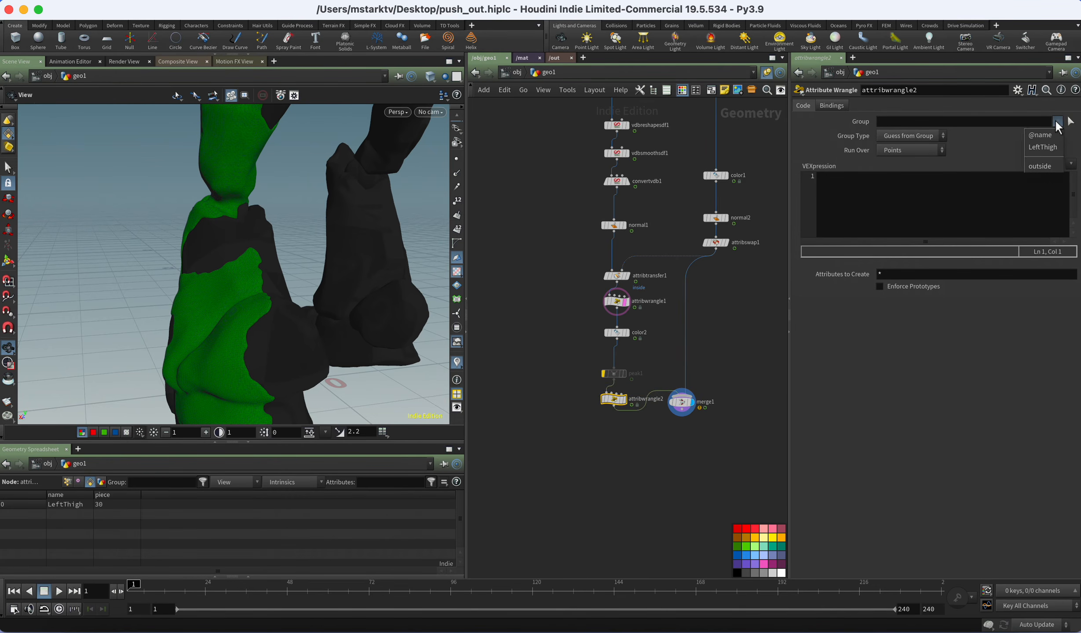
{"action": "left_click", "coordinate": [759, 332]}
{"action": "key", "text": "Tab"}
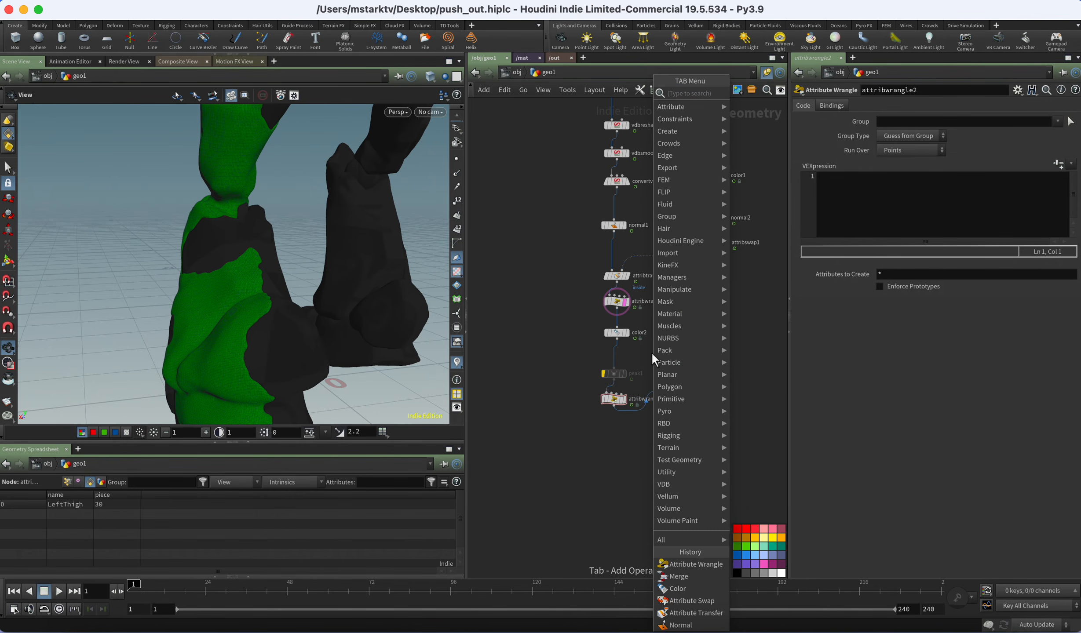
{"action": "left_click", "coordinate": [518, 298]}
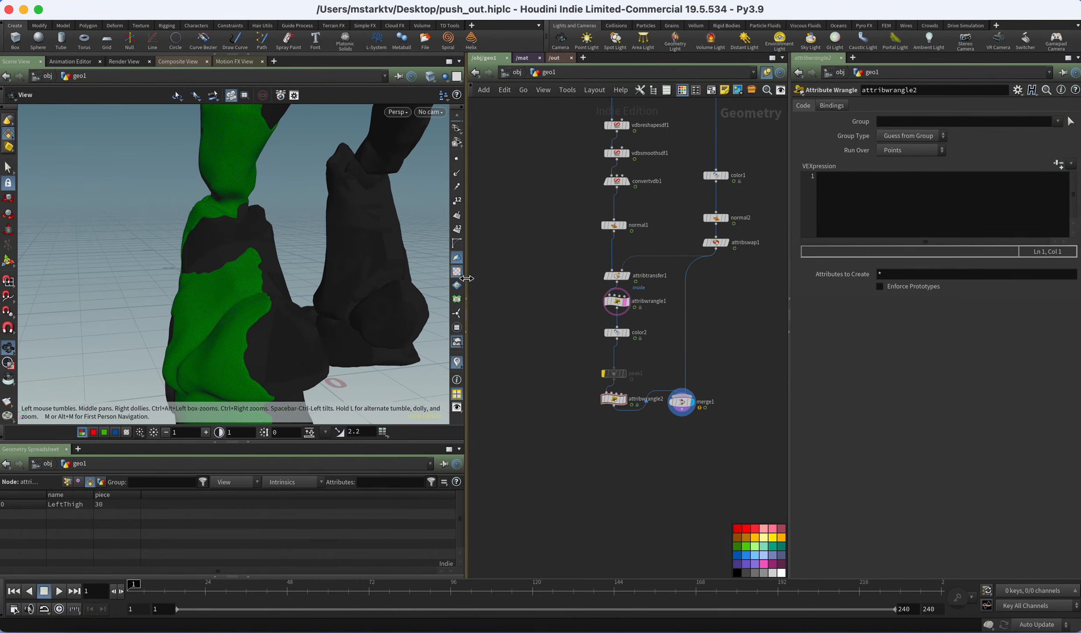
Display attribwrangle2 with its point normals and insert an Attribute Blur node between color2 and peak1.
{"action": "left_click", "coordinate": [456, 174]}
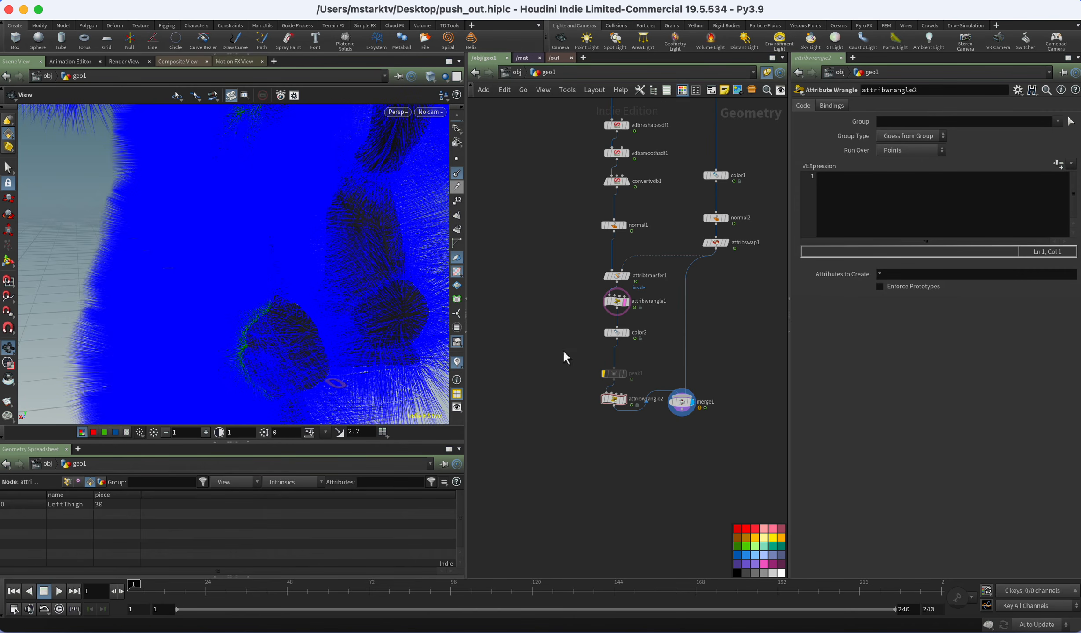
{"action": "left_click", "coordinate": [625, 398]}
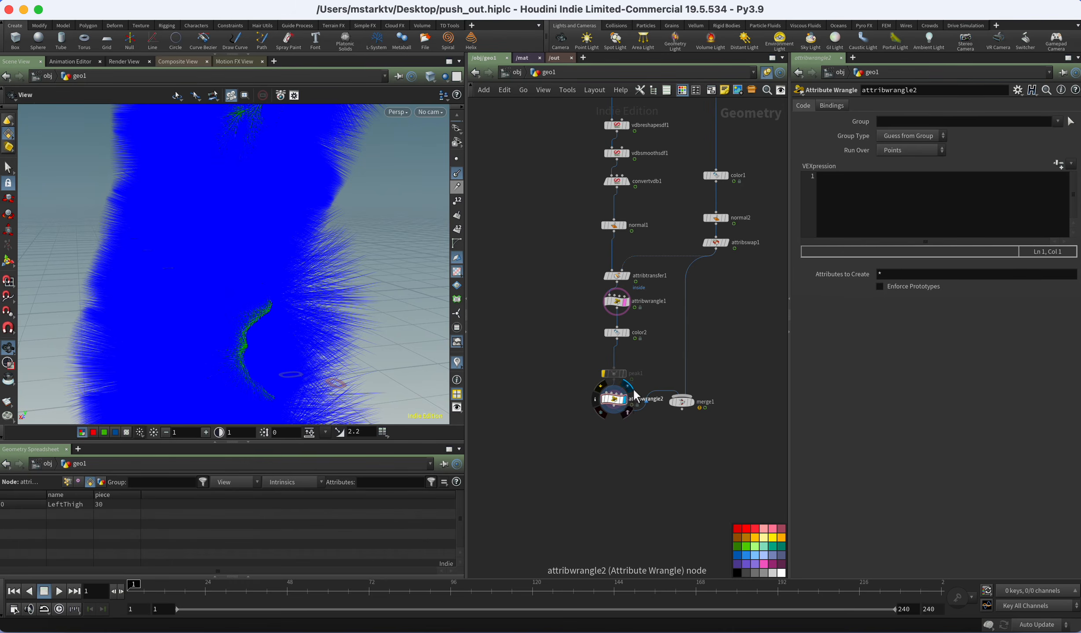
{"action": "key", "text": "Tab"}
{"action": "type", "text": "blurat"}
{"action": "key", "text": "Return"}
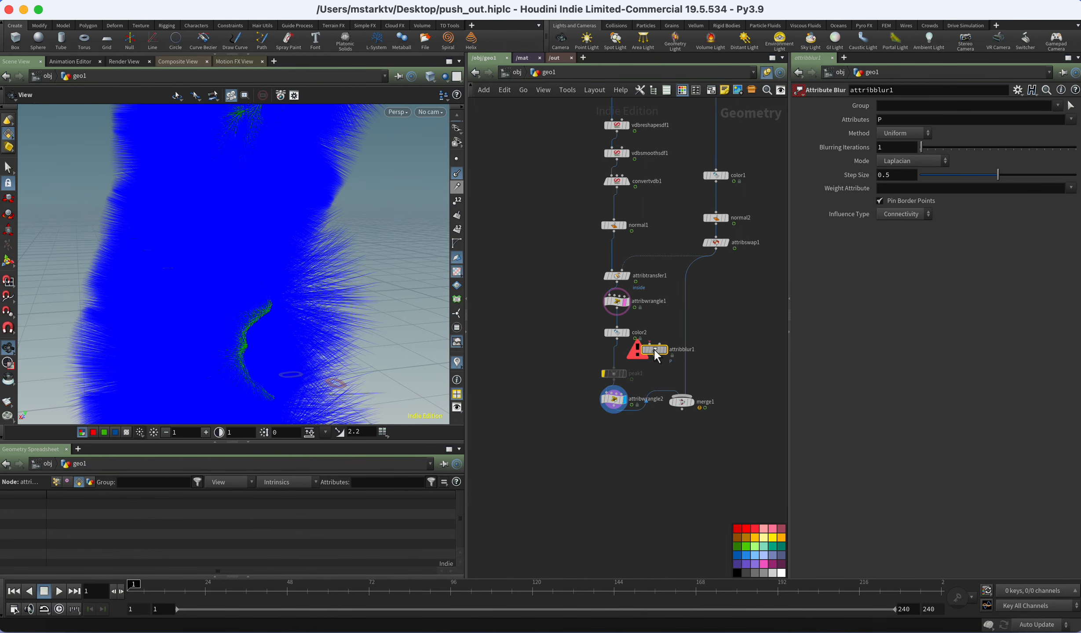
{"action": "left_click", "coordinate": [616, 353]}
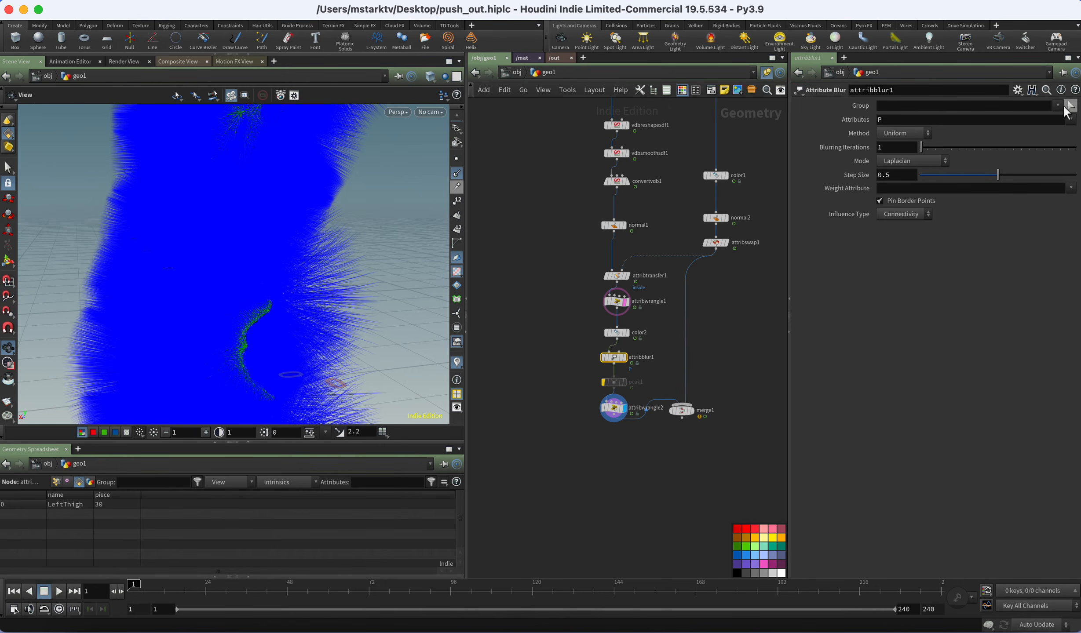
Set the Attribute Blur to blur N and raise the blurring iterations to about 75.
{"action": "left_click", "coordinate": [1034, 120]}
{"action": "key", "text": "Return"}
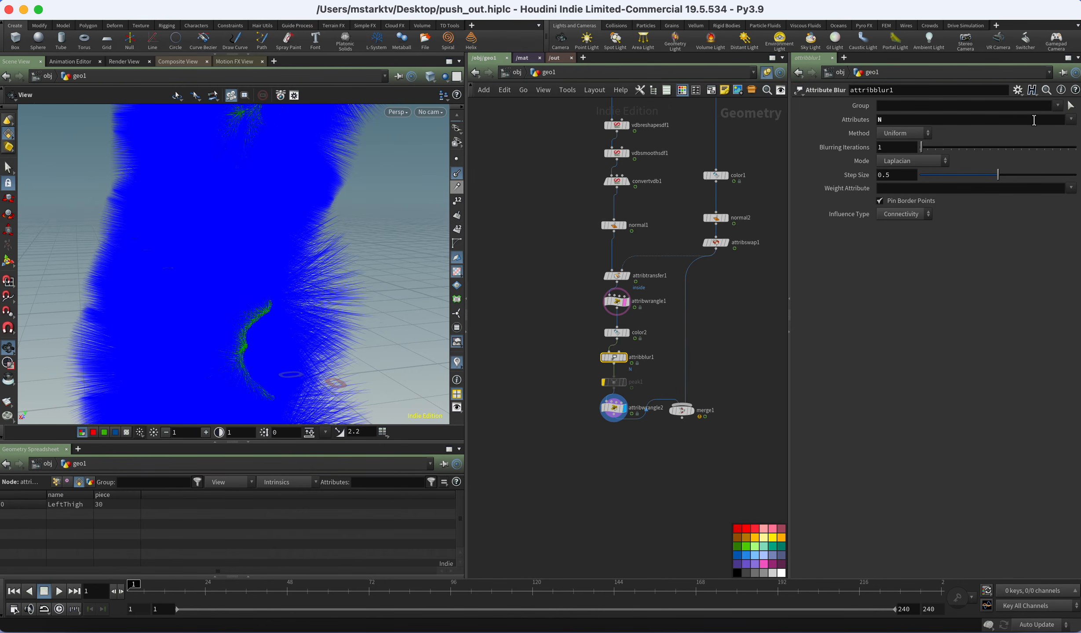
{"action": "left_click_drag", "start_coordinate": [922, 147], "coordinate": [1077, 150]}
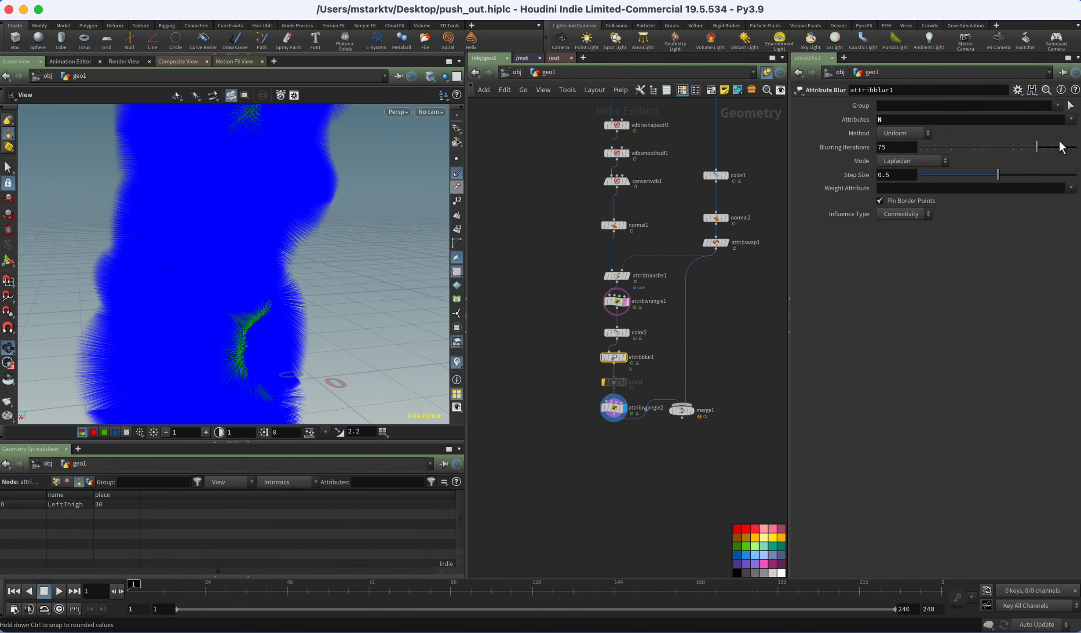
Hide the normals display and enter the expression @P+=@N*ch("push"); in attribwrangle2.
{"action": "left_click", "coordinate": [622, 410]}
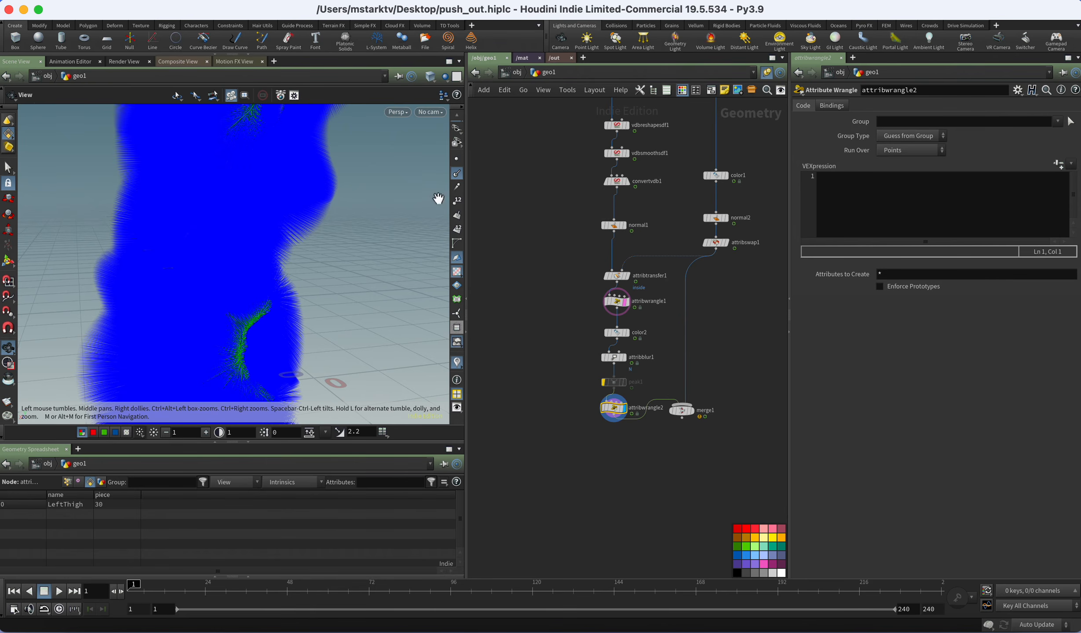
{"action": "left_click", "coordinate": [457, 174]}
{"action": "left_click", "coordinate": [833, 206]}
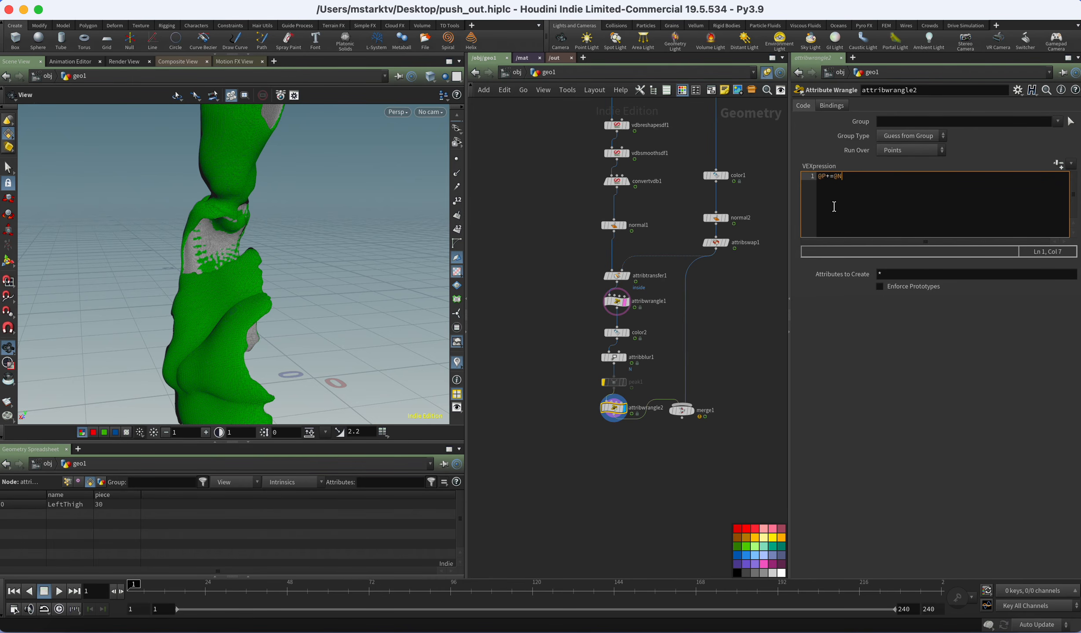
{"action": "type", "text": "@P+=@N*ch(\"push\");"}
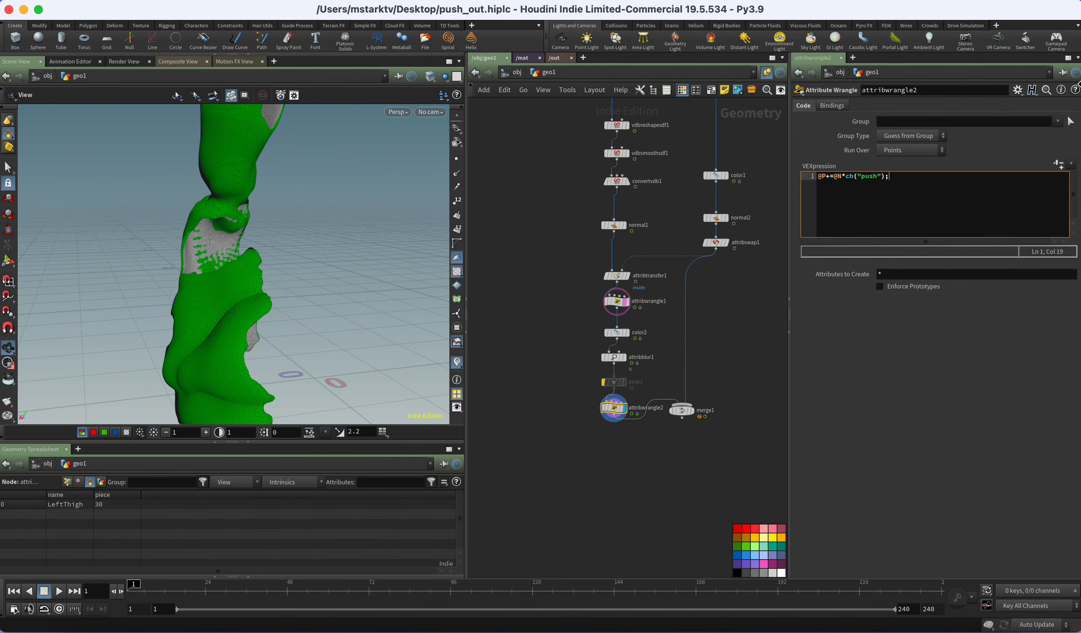
Create the Push parameter from the VEX expression and restrict attribwrangle2 to the outside group.
{"action": "left_click", "coordinate": [1059, 164]}
{"action": "left_click", "coordinate": [1058, 121]}
{"action": "left_click", "coordinate": [1045, 163]}
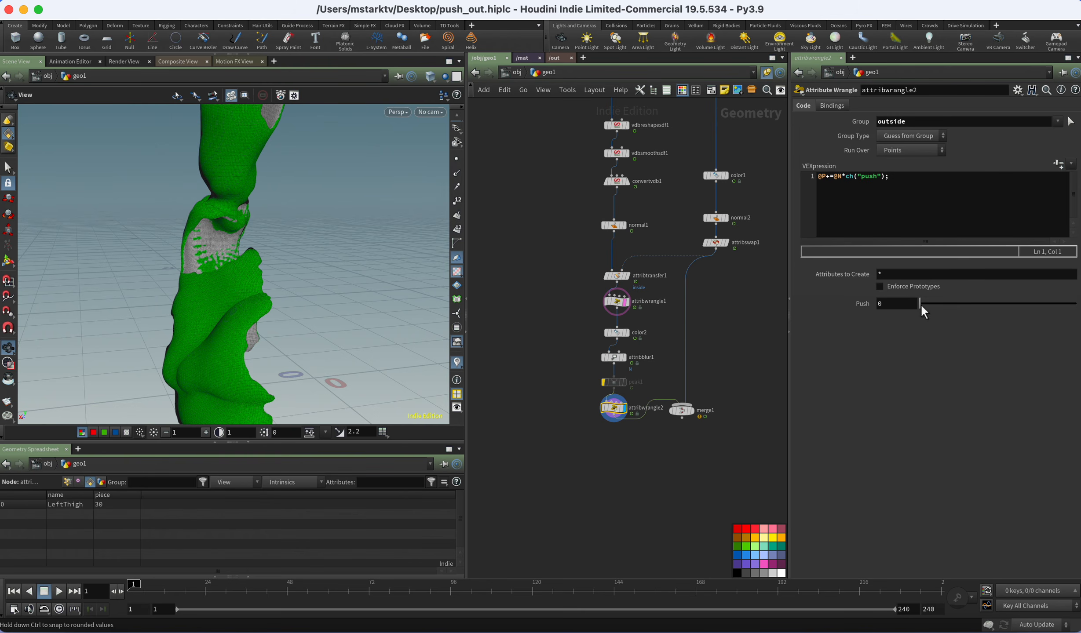
Raise attribwrangle2's Push value to 0.045.
{"action": "mouse_move", "coordinate": [921, 306]}
{"action": "left_mouse_down"}
{"action": "mouse_move", "coordinate": [936, 301]}
{"action": "mouse_move", "coordinate": [922, 293]}
{"action": "left_mouse_up"}
{"action": "mouse_move", "coordinate": [313, 244]}
{"action": "middle_mouse_down"}
{"action": "mouse_move", "coordinate": [391, 243]}
{"action": "mouse_move", "coordinate": [302, 236]}
{"action": "middle_mouse_up"}
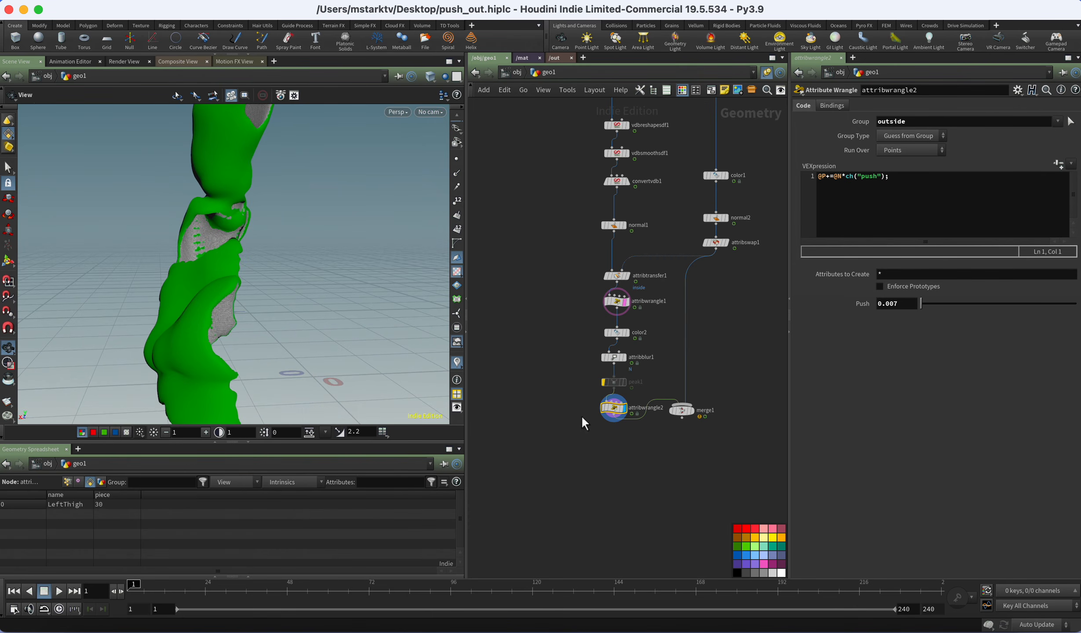
{"action": "left_click_drag", "start_coordinate": [931, 303], "coordinate": [926, 304]}
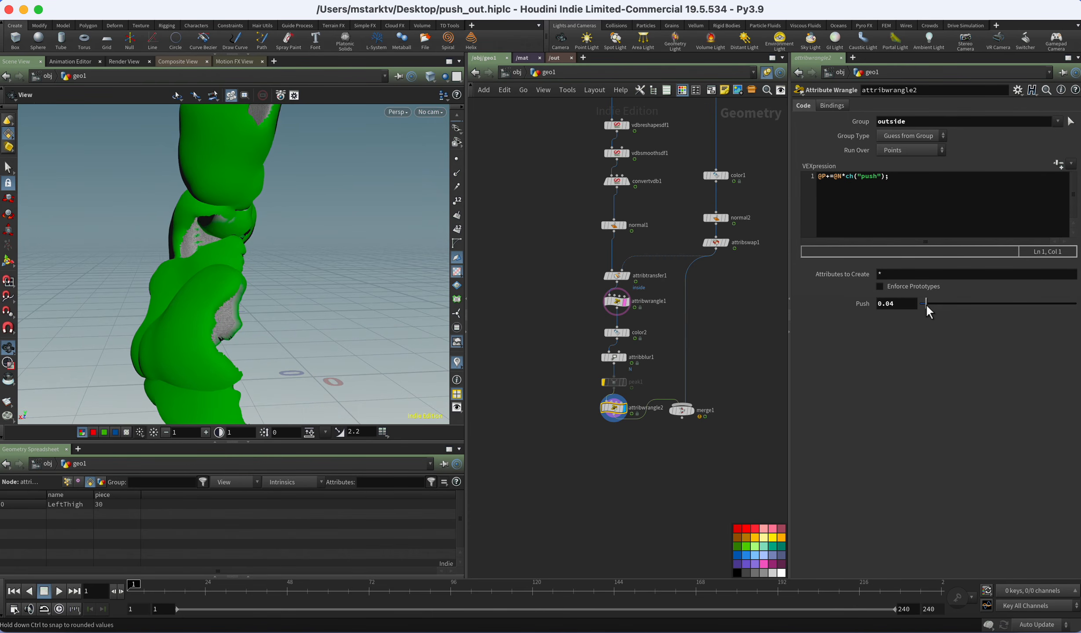
Display merge1 and examine how the pushed green mesh covers the leg from several angles.
{"action": "left_click", "coordinate": [693, 411]}
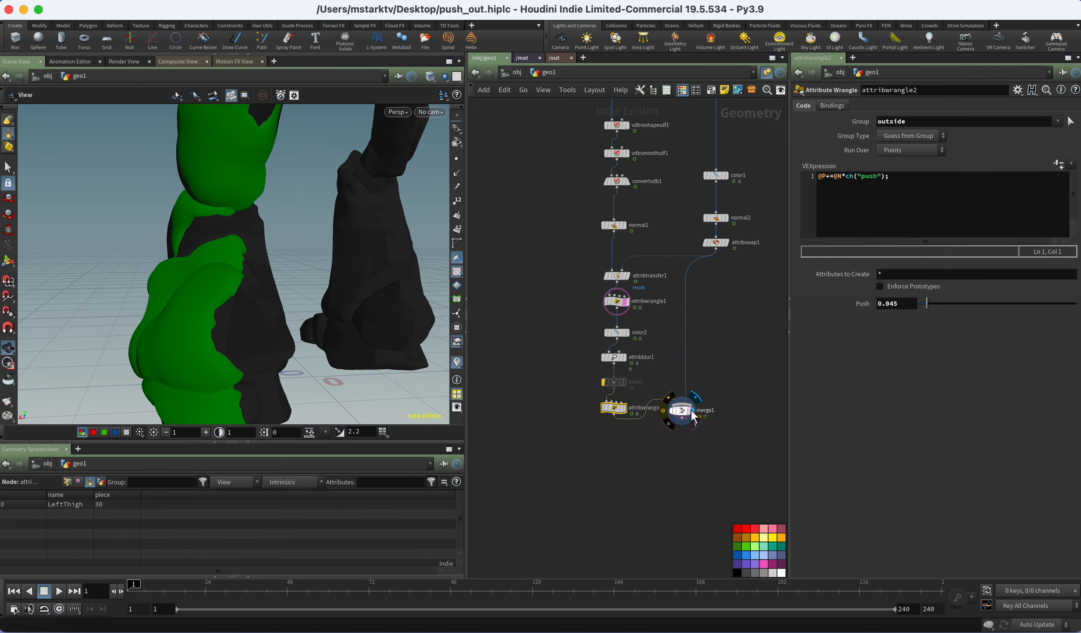
{"action": "key", "text": "g"}
{"action": "left_click_drag", "start_coordinate": [306, 294], "coordinate": [222, 283]}
{"action": "scroll", "coordinate": [293, 356], "scroll_direction": "up", "scroll_amount": 5}
{"action": "scroll", "coordinate": [293, 358], "scroll_direction": "up", "scroll_amount": 5}
{"action": "left_click_drag", "start_coordinate": [323, 333], "coordinate": [434, 295]}
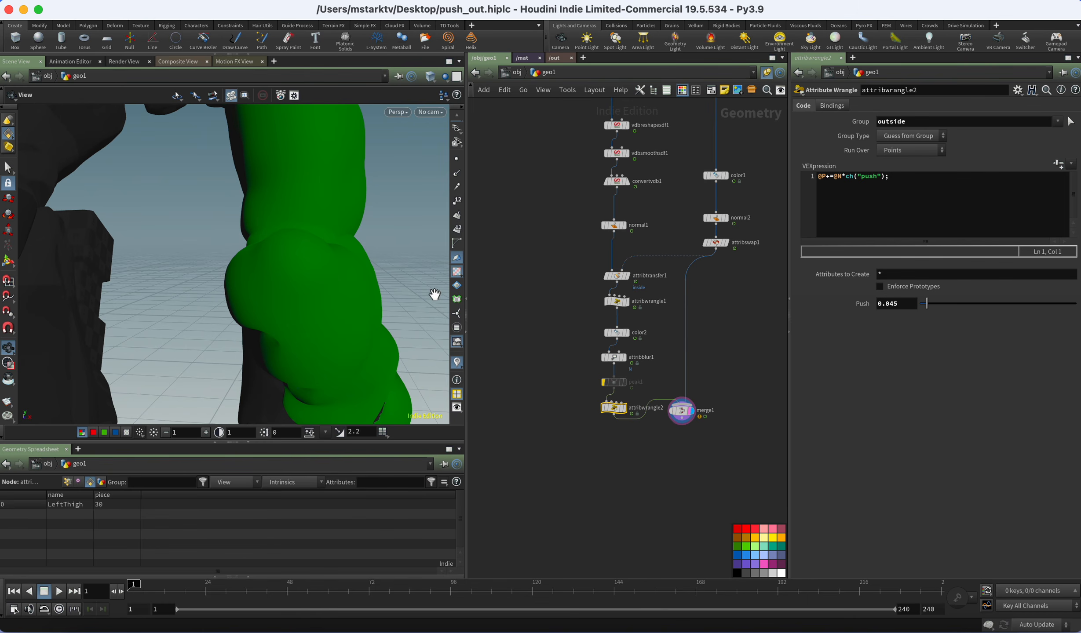
{"action": "left_click_drag", "start_coordinate": [420, 287], "coordinate": [369, 290]}
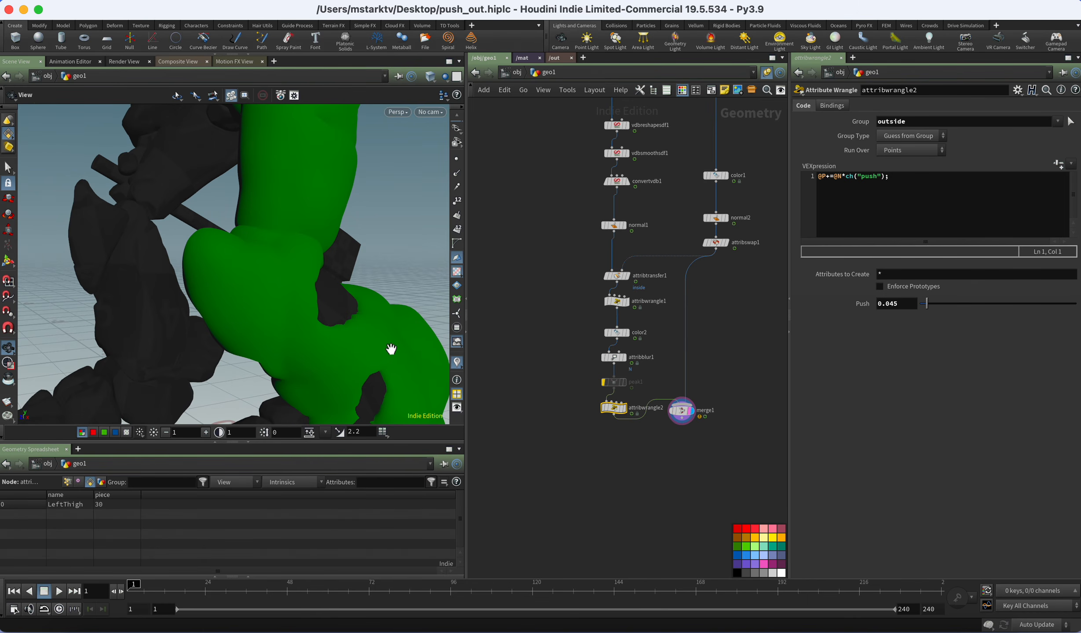